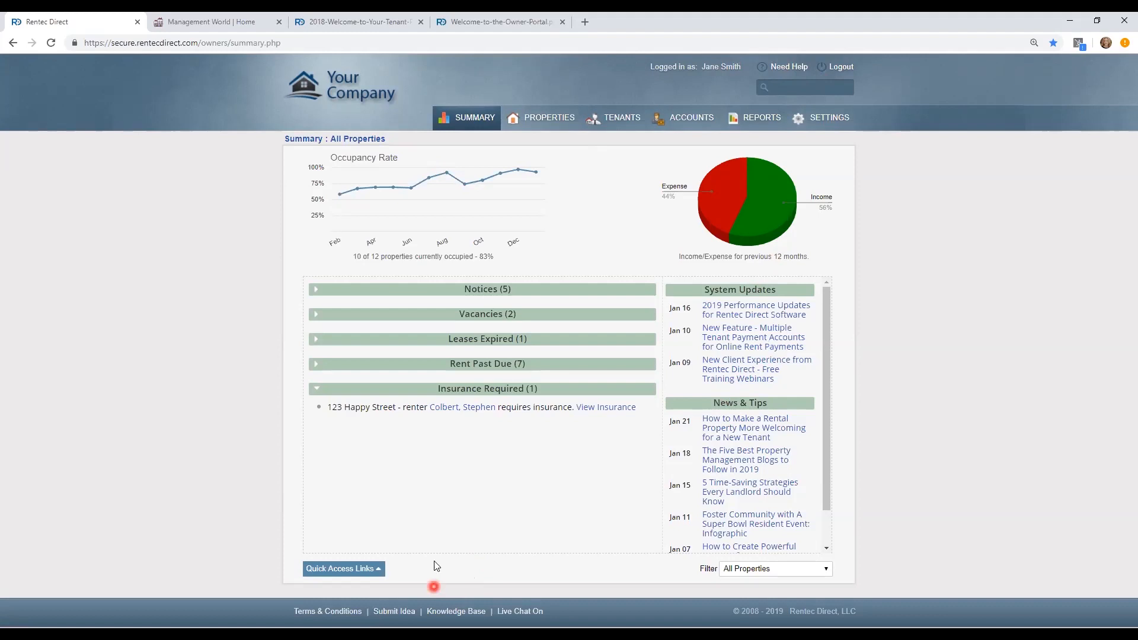
View the quick access links on the summary page and look over the dashboard sections
left_click(375, 571)
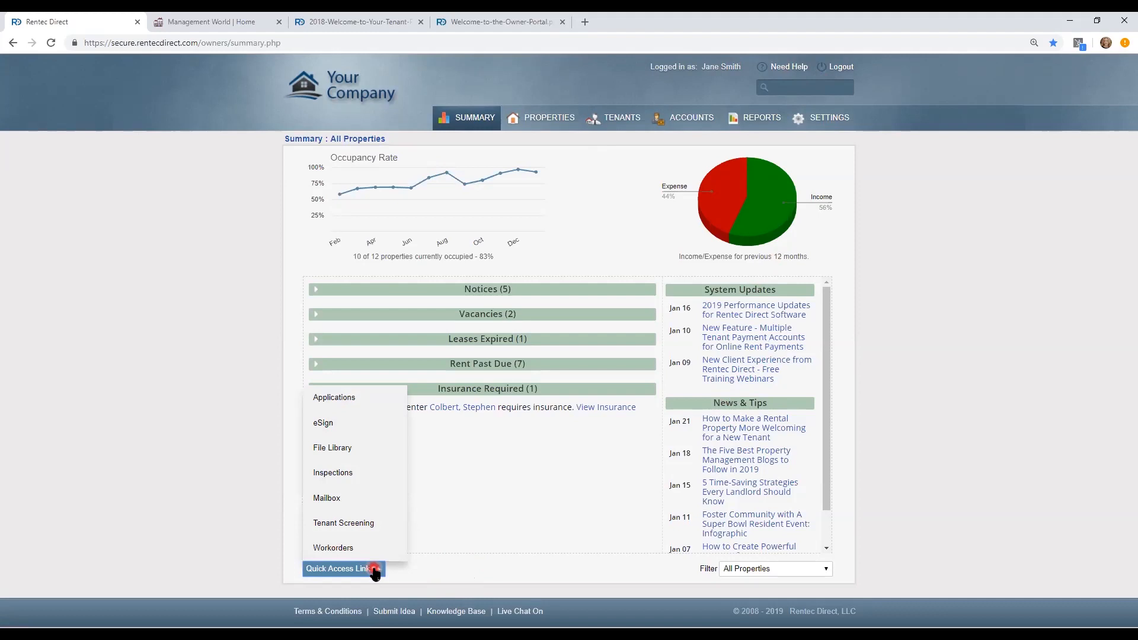
left_click(518, 481)
scroll(320, 293, "down", 1)
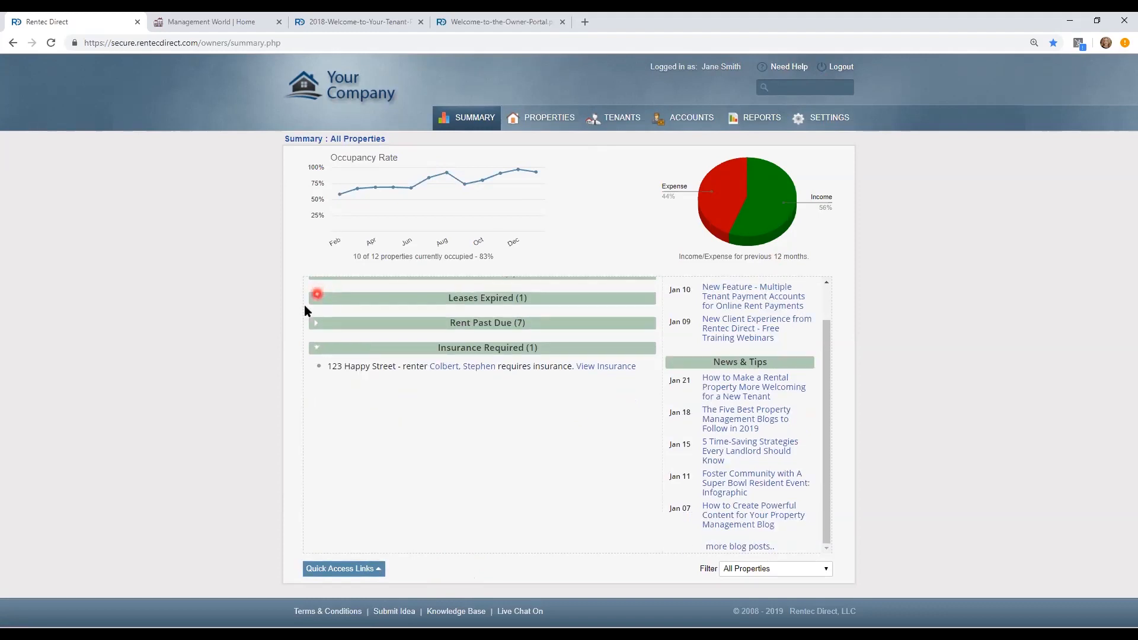
scroll(314, 305, "up", 1)
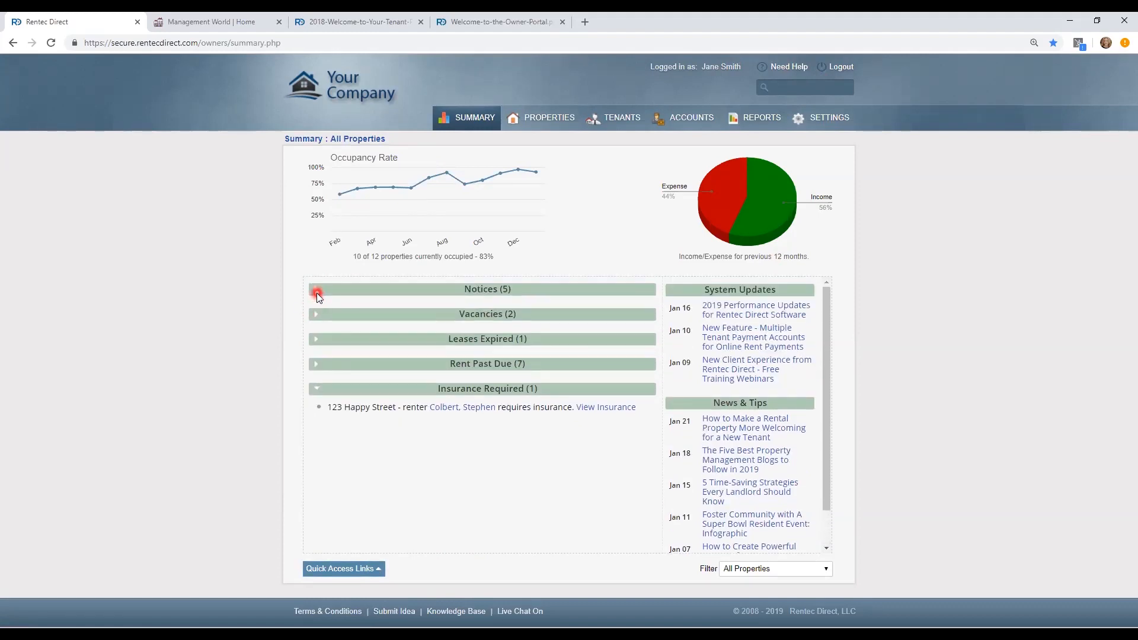
Review the items under the Notices section of the summary and collapse the section again
left_click(316, 293)
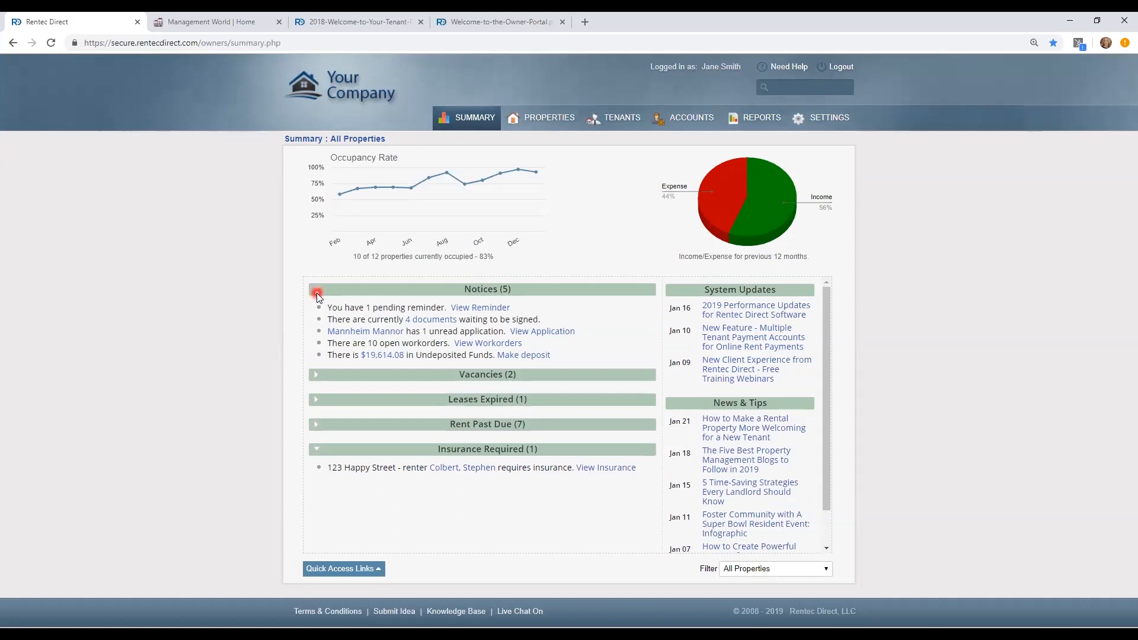
left_click(318, 449)
left_click(318, 422)
left_click(315, 422)
left_click(317, 290)
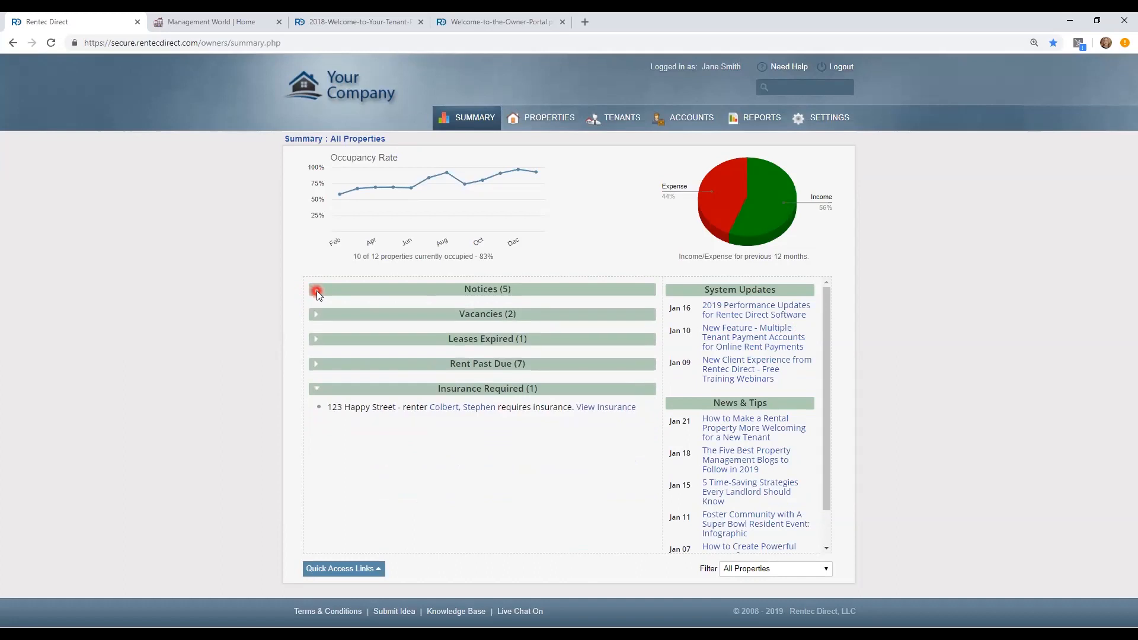
left_click(568, 262)
Search all records for a tenant by first name and close the search results
left_click(790, 86)
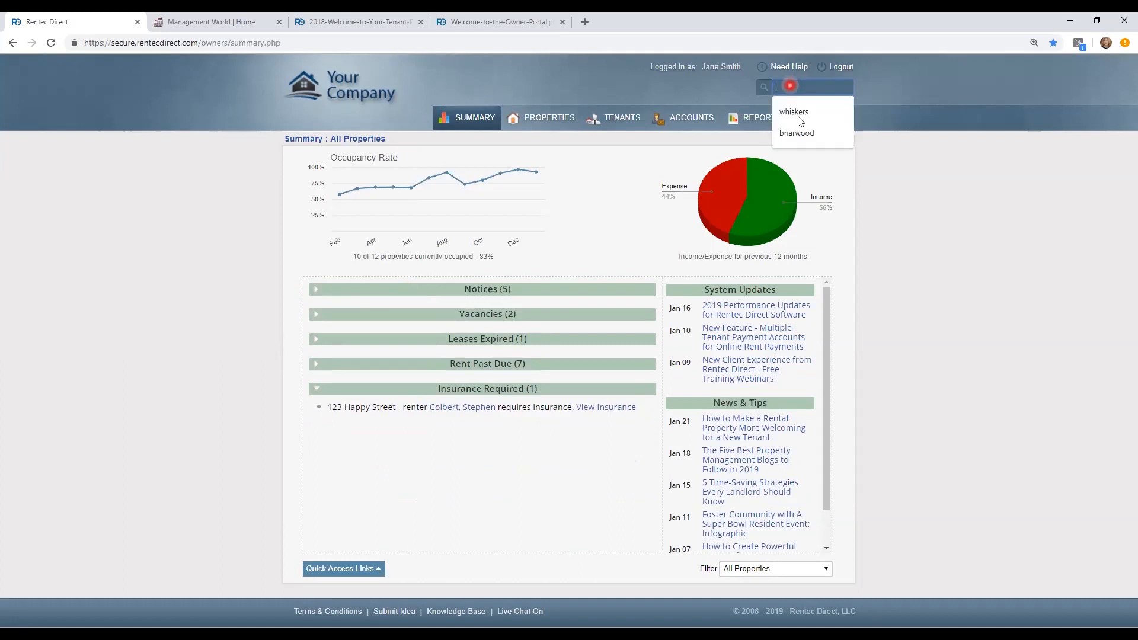
left_click(792, 131)
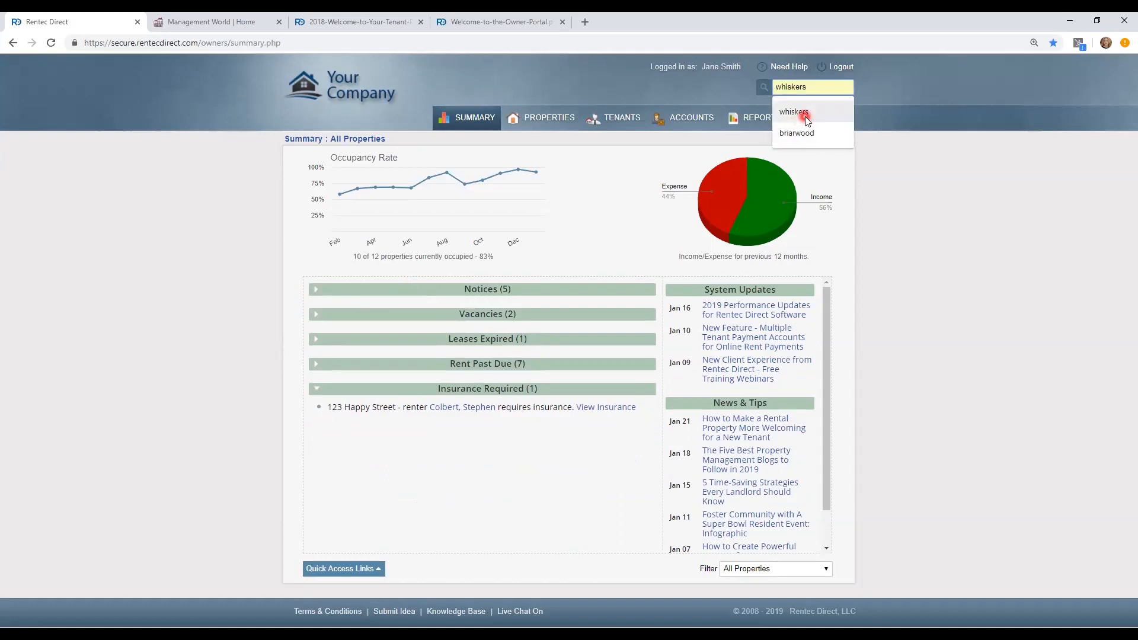
left_click(823, 90)
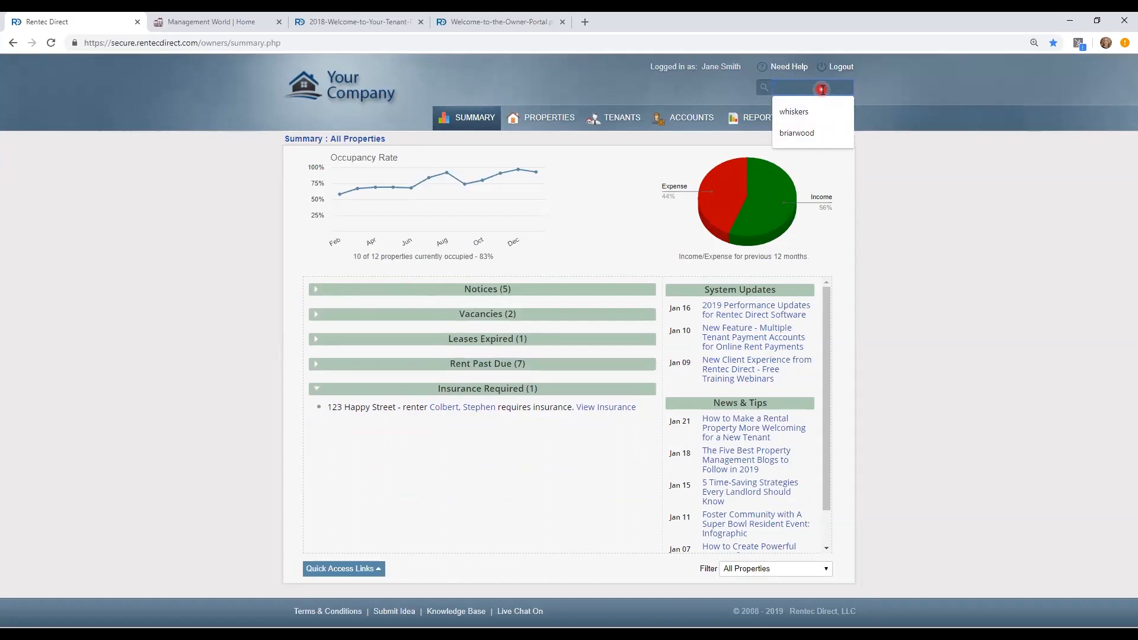
type("ste")
type("h")
type("phen")
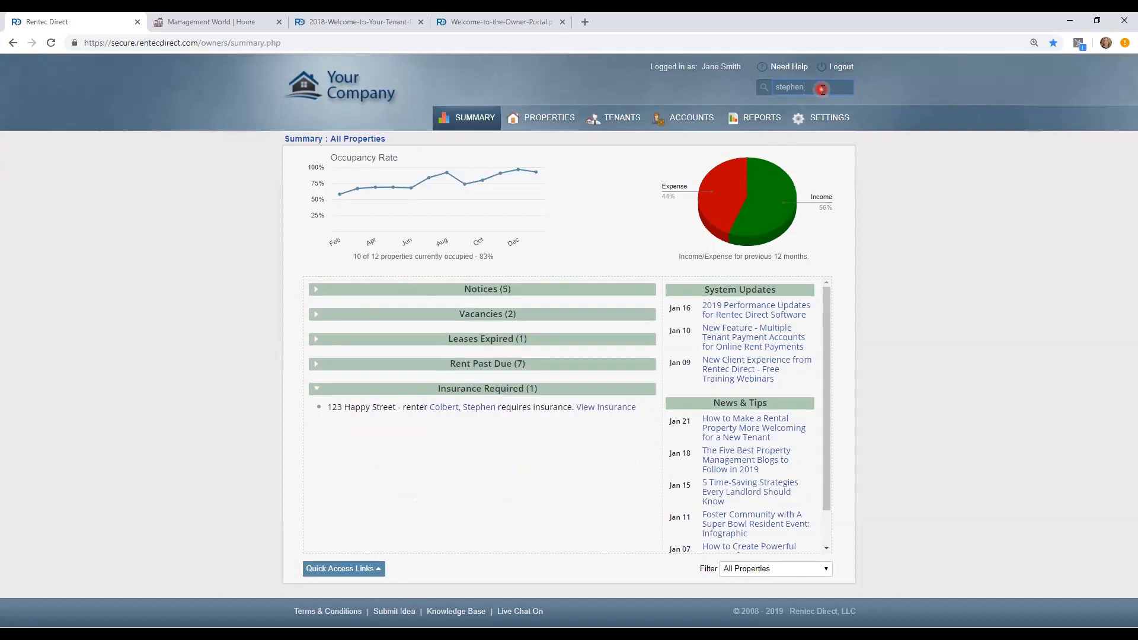
key("Return")
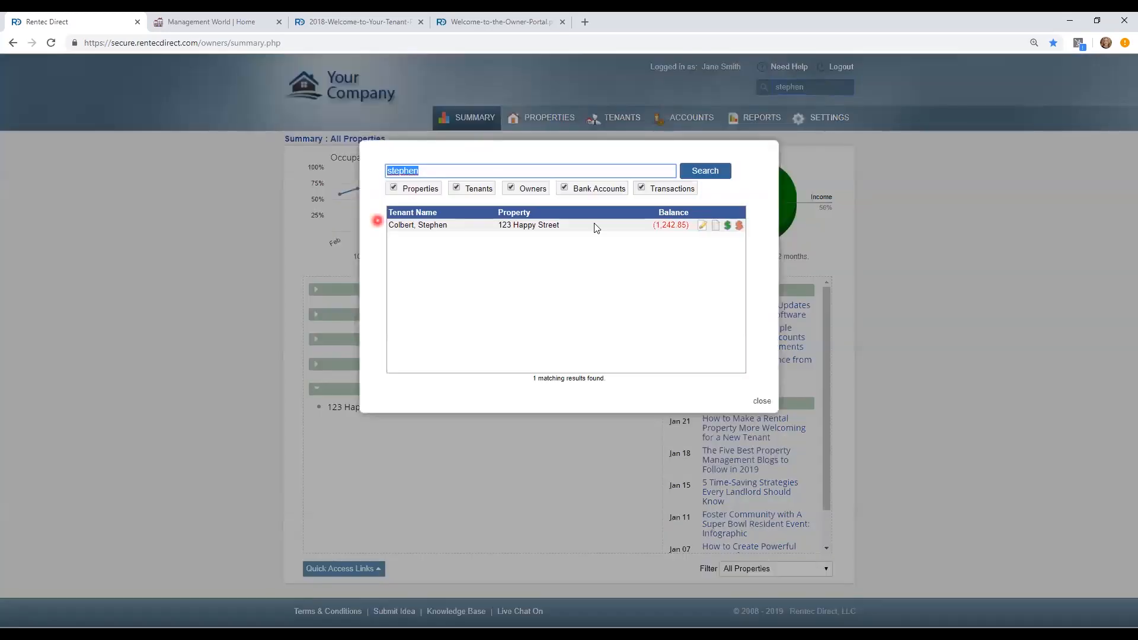
left_click(761, 402)
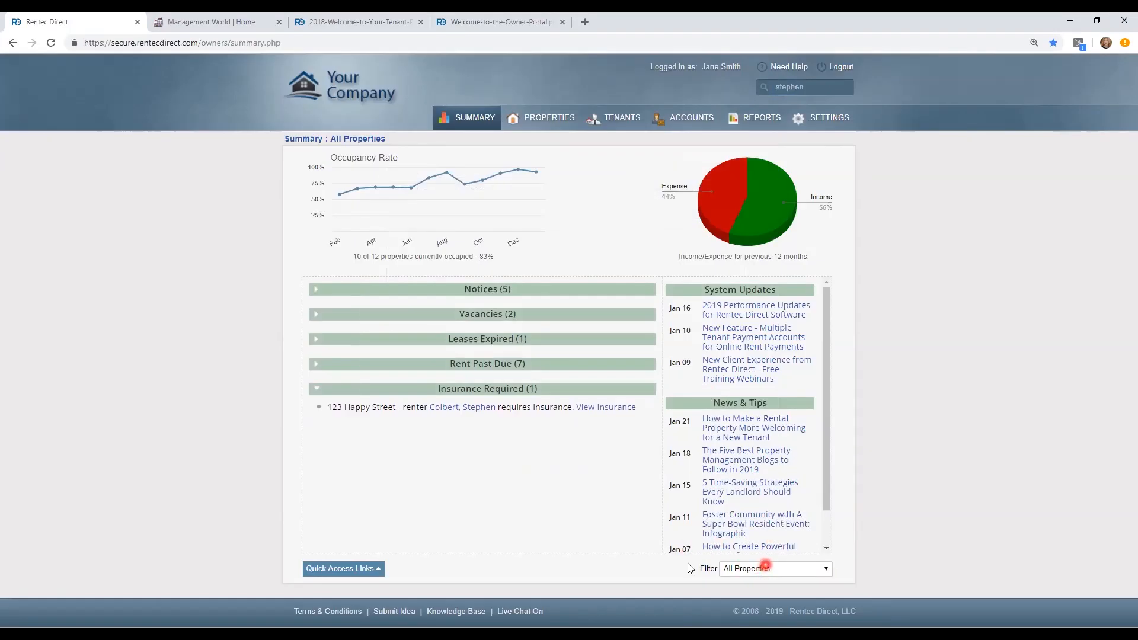
View the properties available in the summary page's filter and leave it on All Properties
left_click(822, 571)
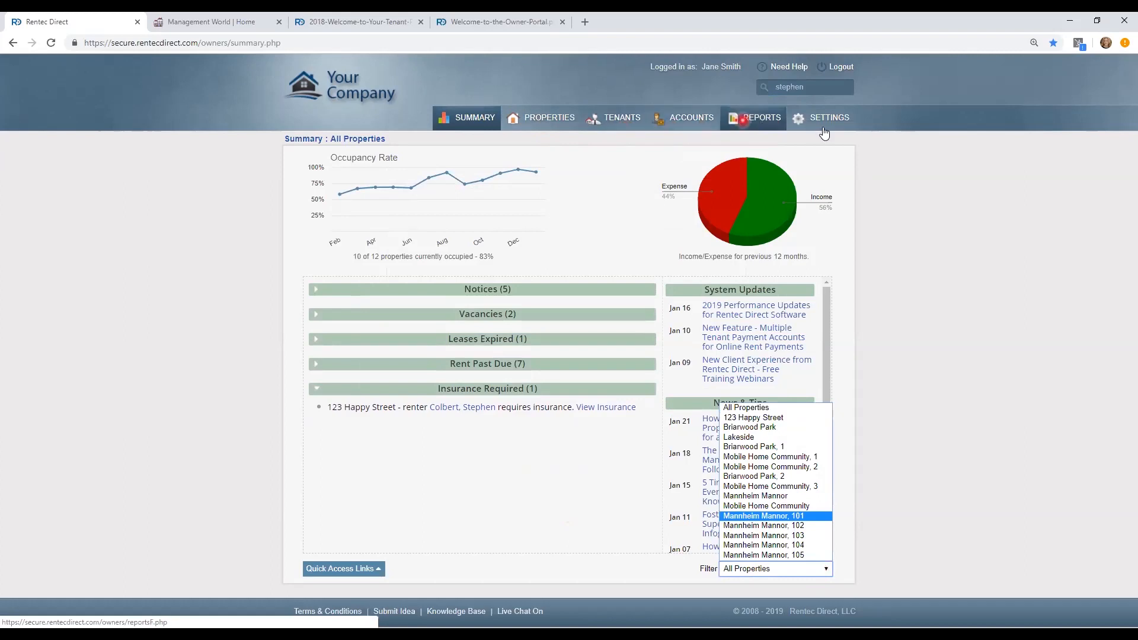
left_click(564, 443)
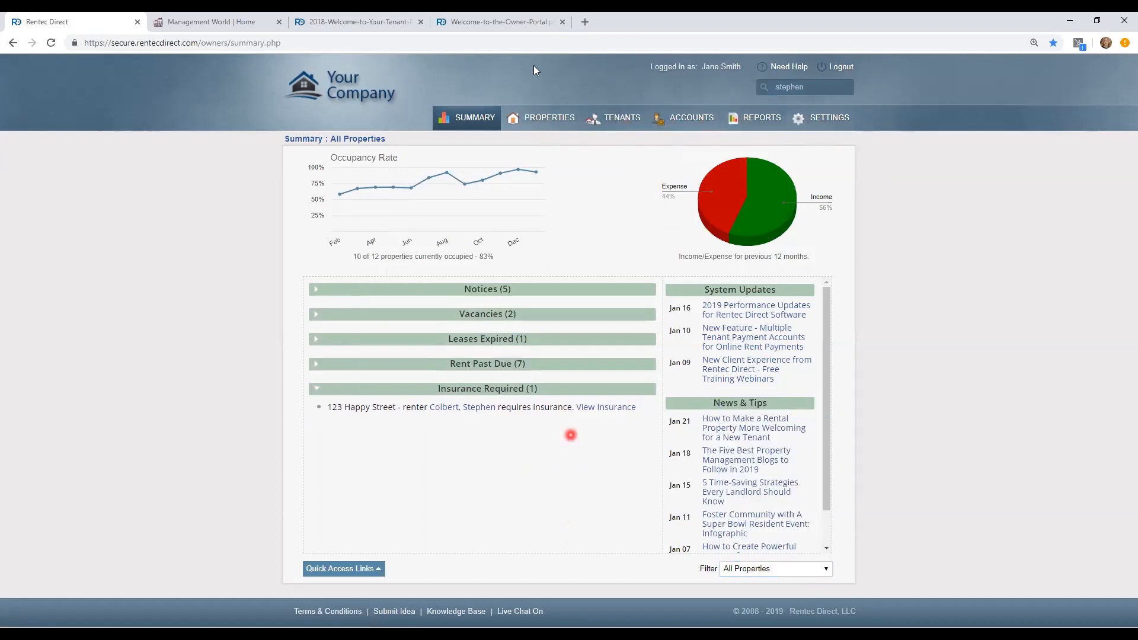
left_click(541, 118)
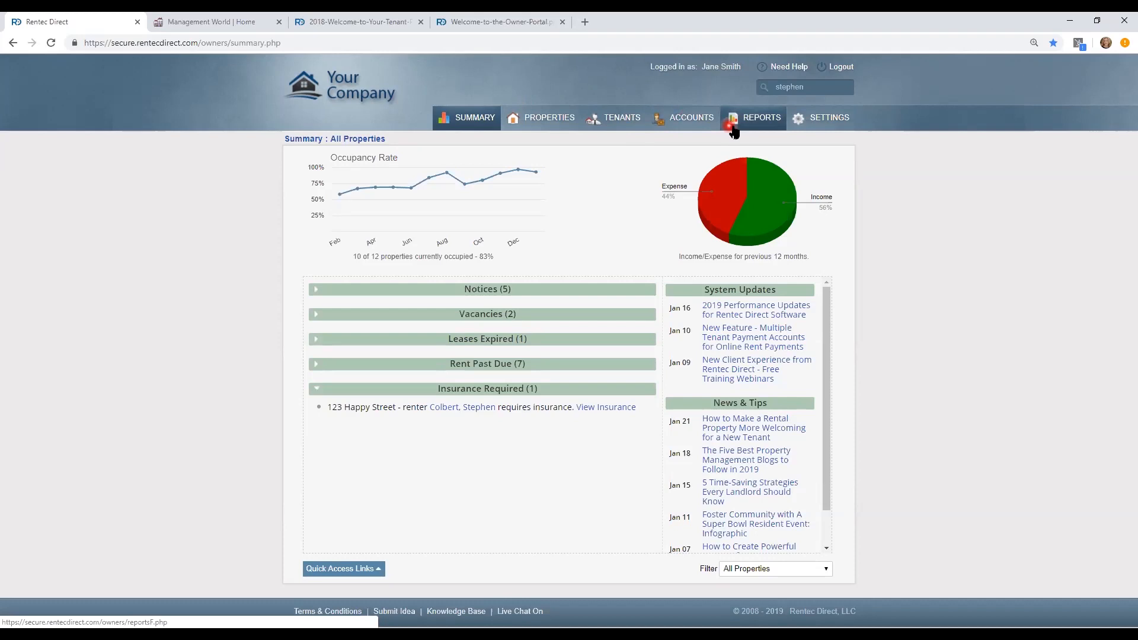
Open the Accounting Defaults settings and examine the default grace period option
left_click(824, 121)
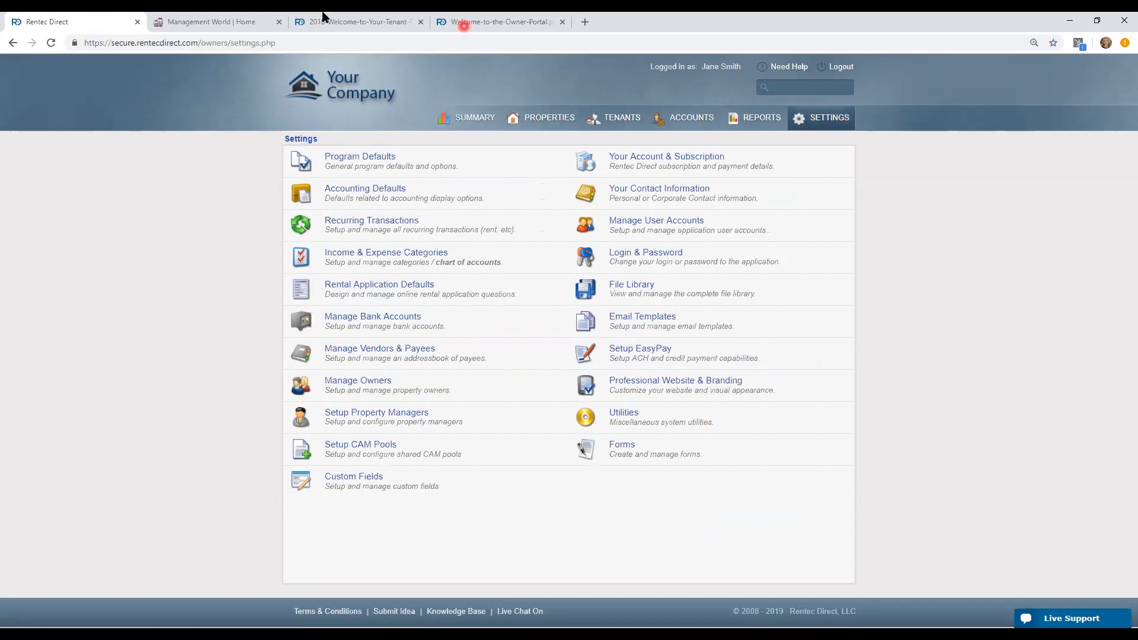
left_click(384, 188)
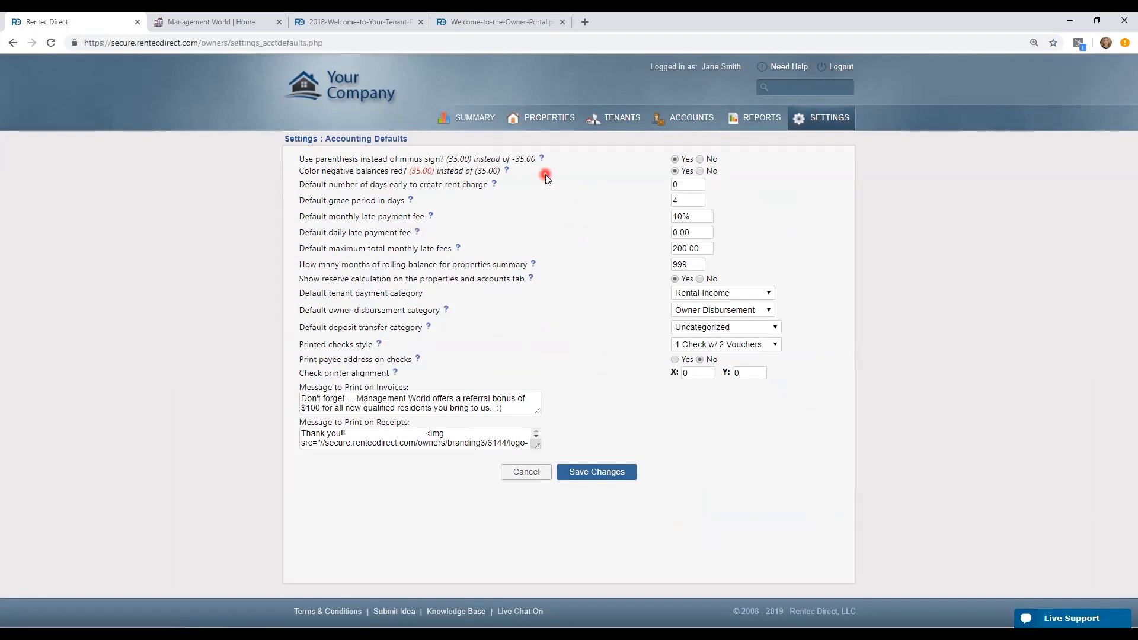
mouse_move(413, 203)
Try 2 as the default number of days early to create rent charges, and restore the value to 0
left_click(677, 184)
type("2")
key("BackSpace")
type("0")
Review the Program Defaults settings and continue to the advanced settings without saving any changes
left_click(844, 133)
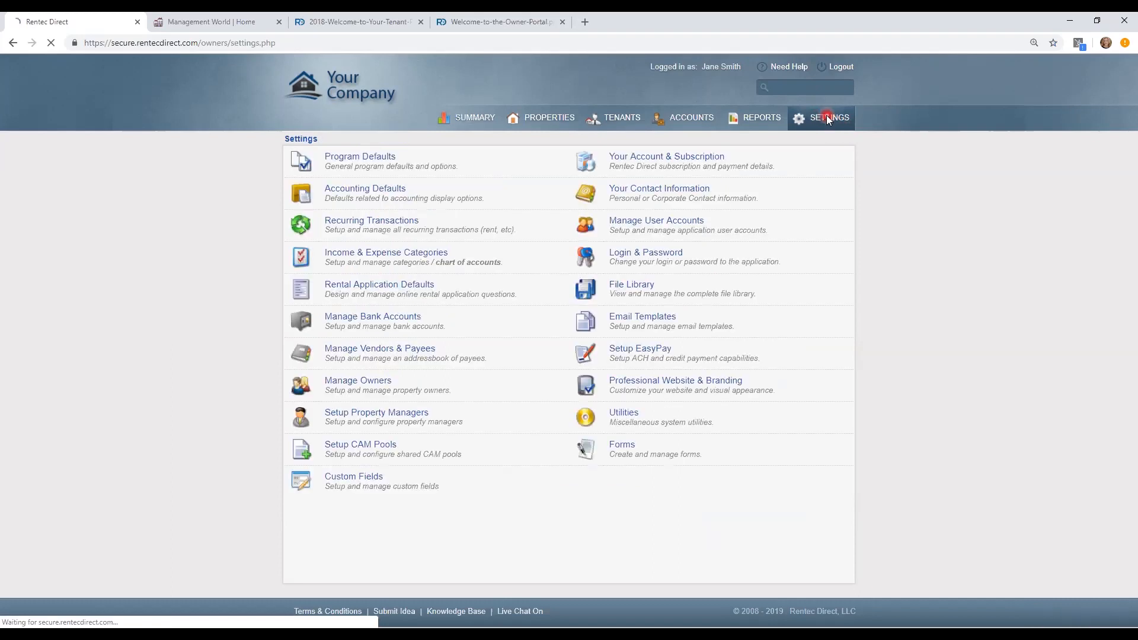
left_click(362, 156)
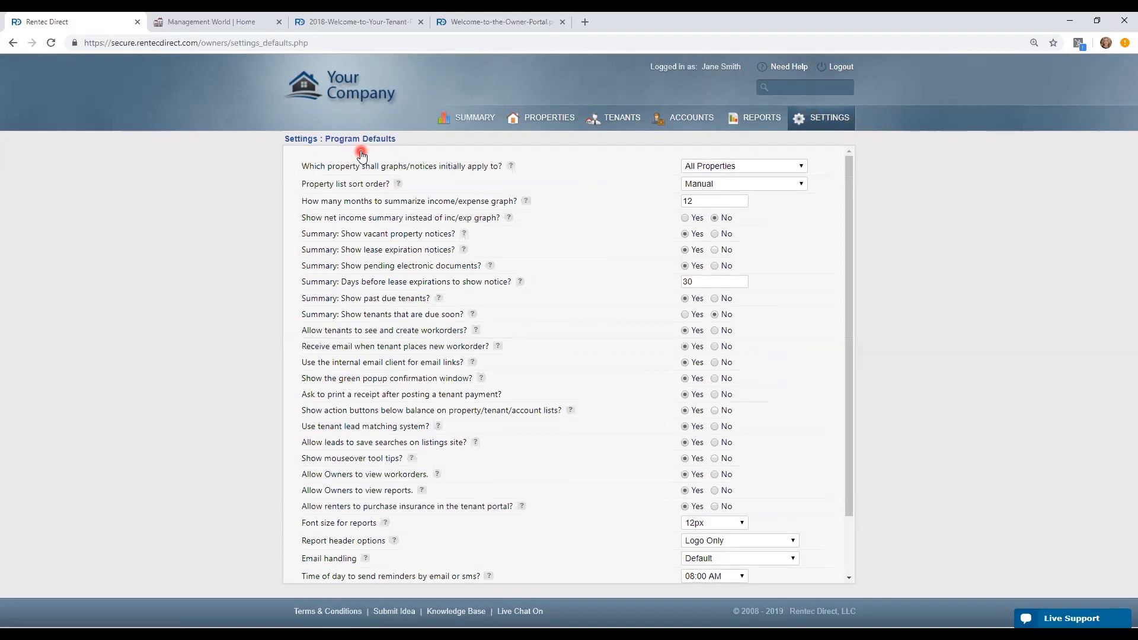
scroll(364, 190, "down", 2)
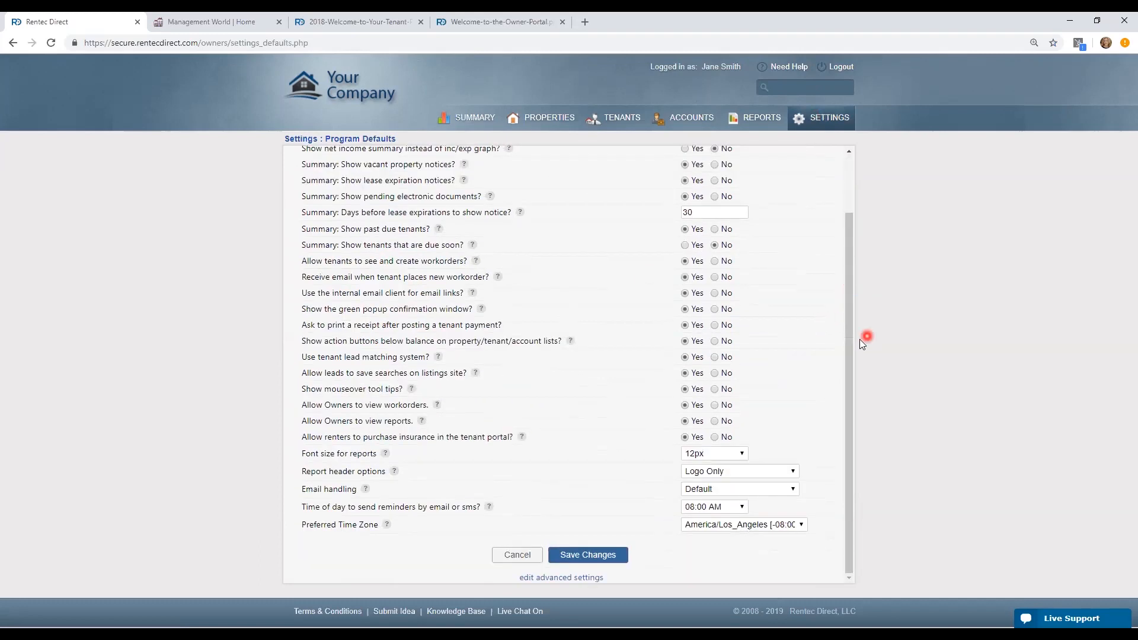
scroll(543, 569, "up", 1)
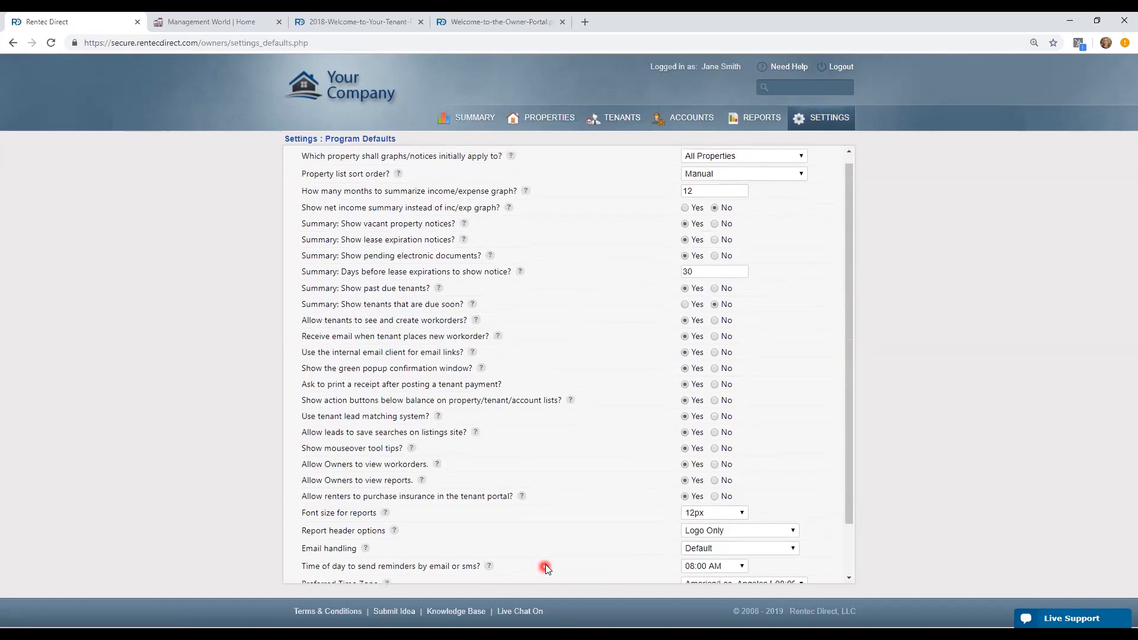
scroll(545, 564, "down", 1)
left_click(545, 578)
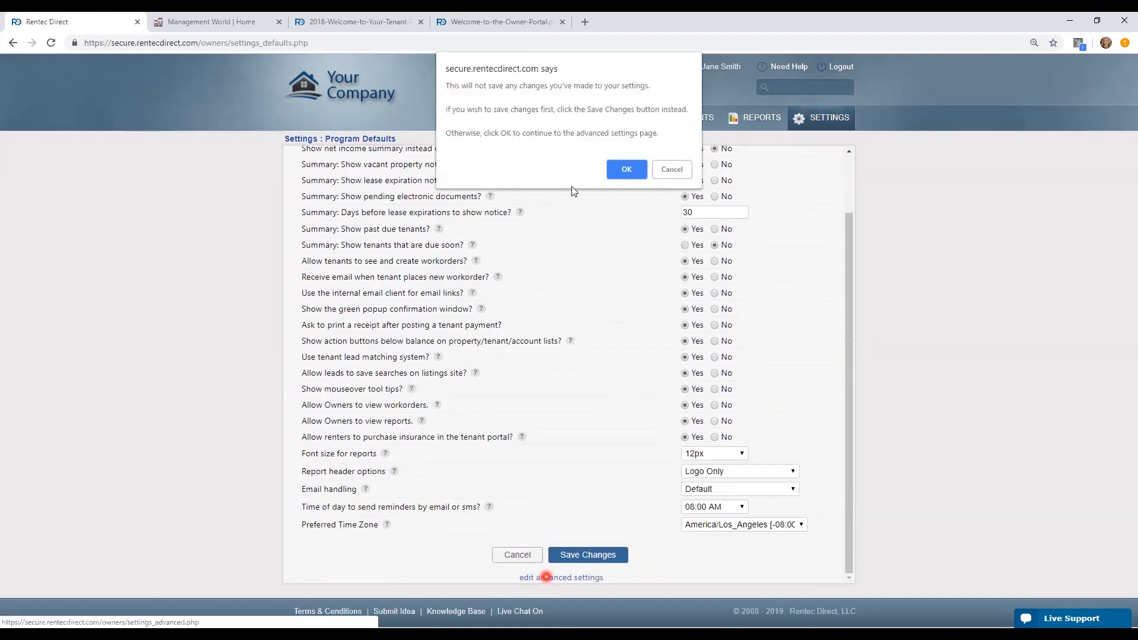
left_click(614, 180)
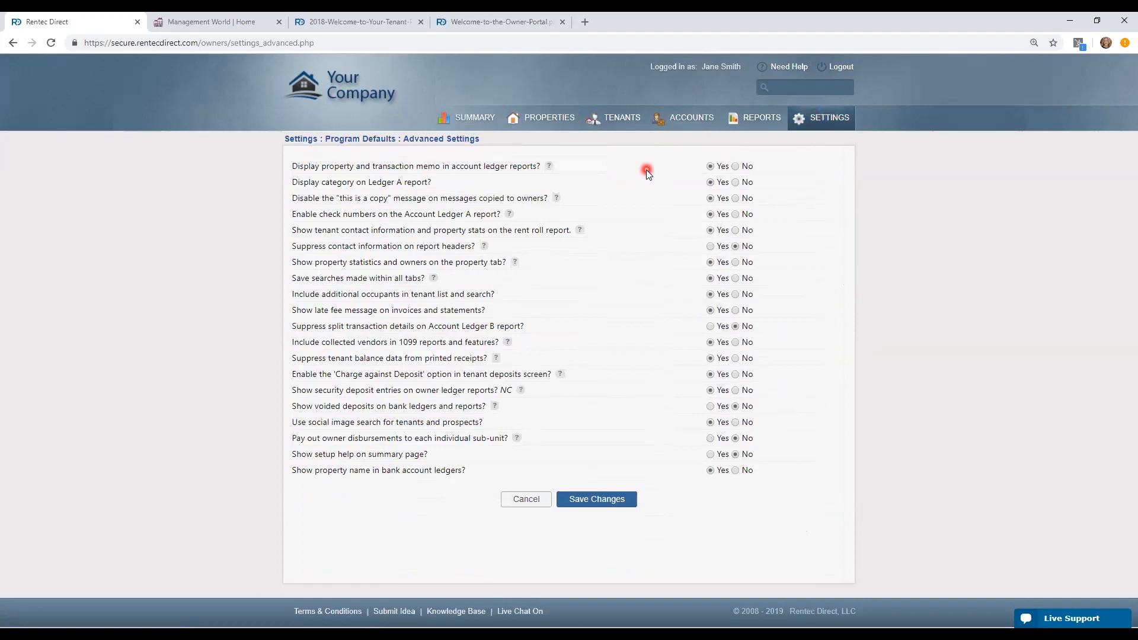
Open the properties list and filter it by "happy"
left_click(556, 121)
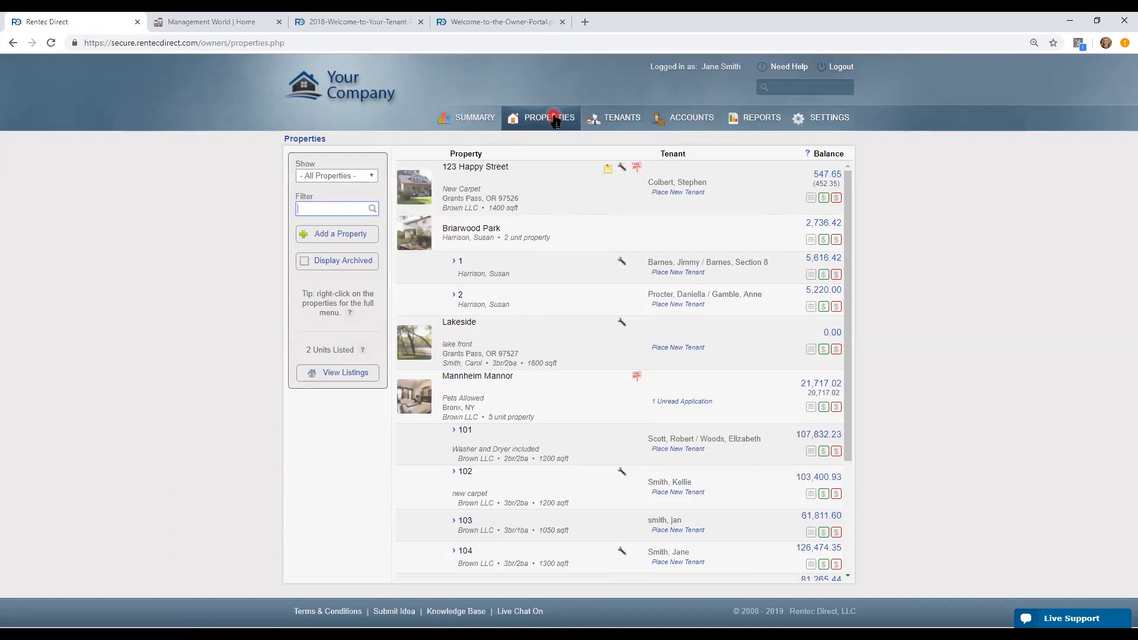
left_click(669, 155)
left_click(828, 154)
left_click(303, 203)
type("hapy")
key("BackSpace")
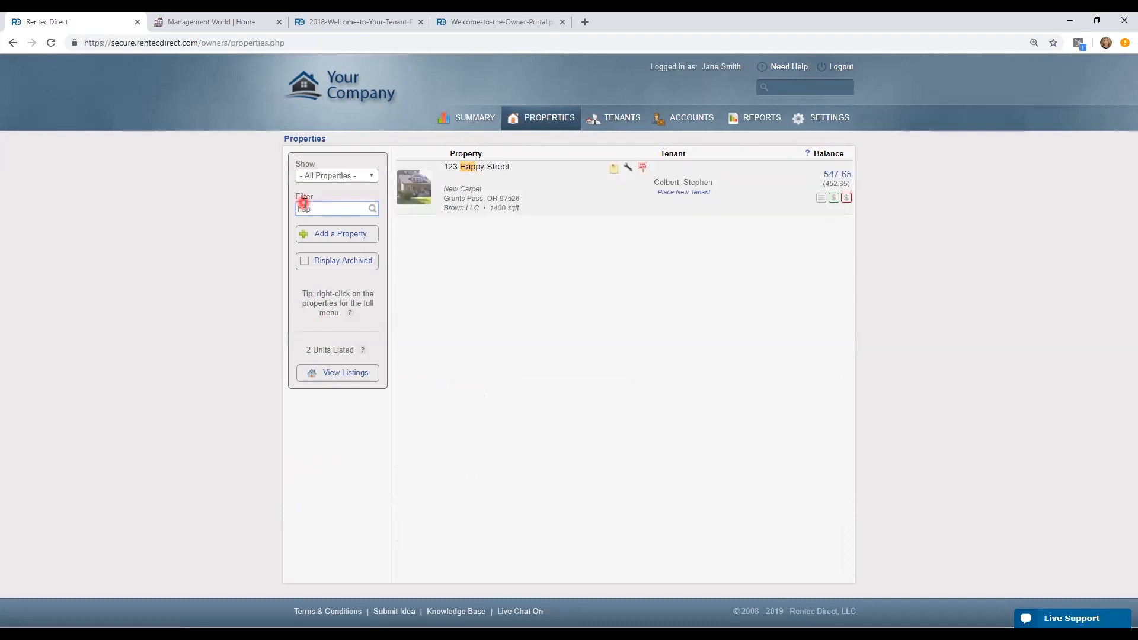
type("py")
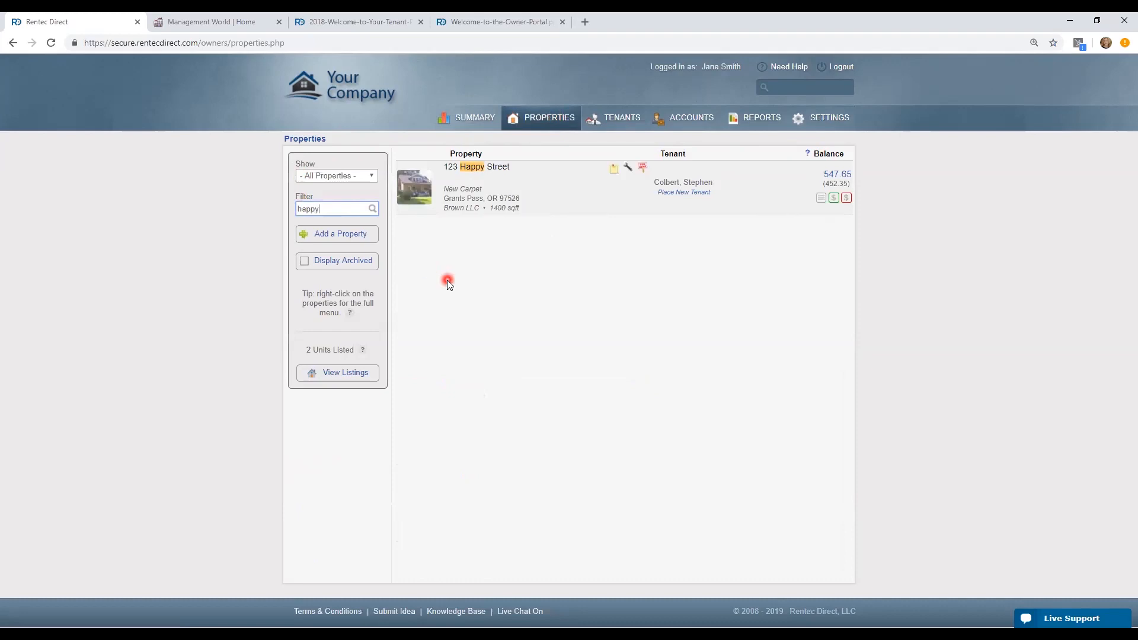
Read the sticky note attached to the filtered property and close it without saving
left_click(614, 173)
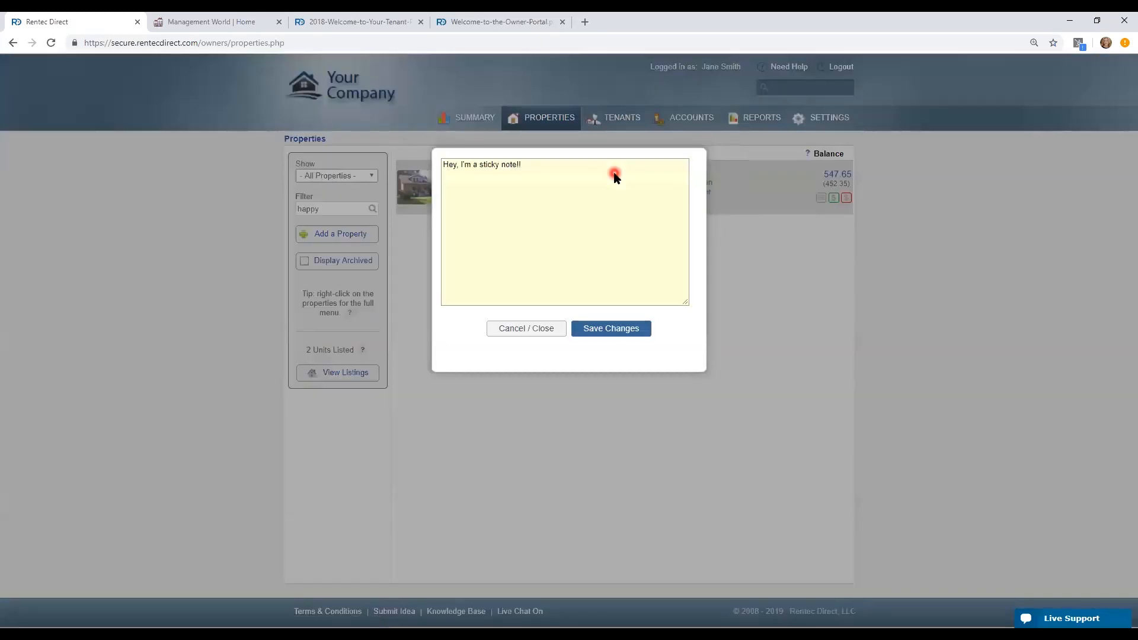
left_click(508, 330)
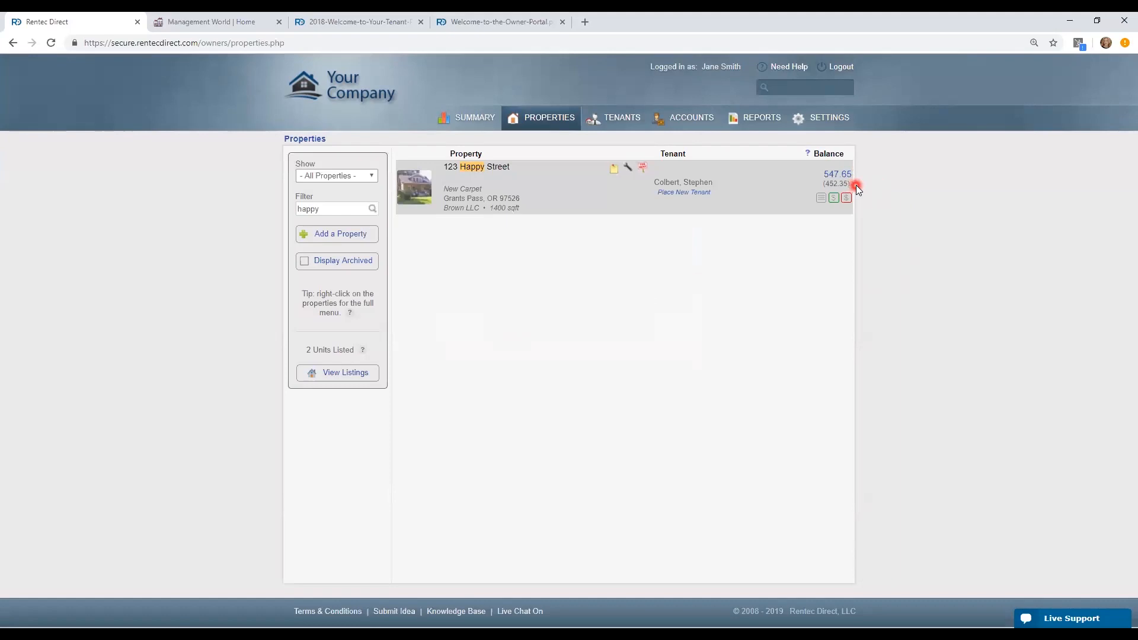
View the menu of actions available for the filtered property and dismiss it
mouse_move(838, 184)
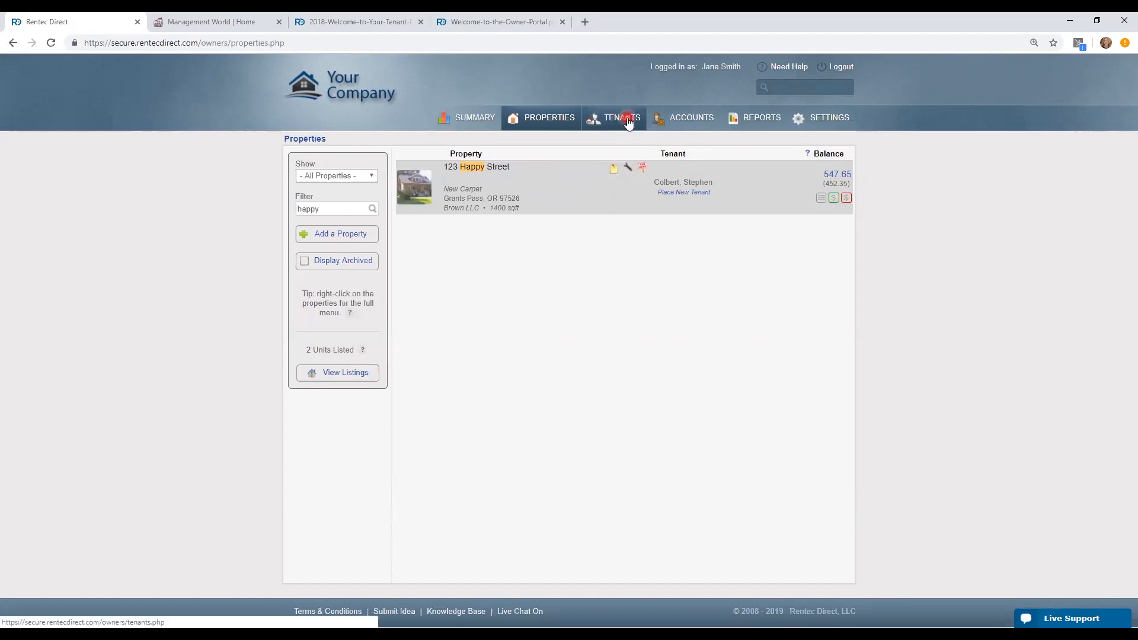
mouse_move(678, 185)
mouse_move(709, 173)
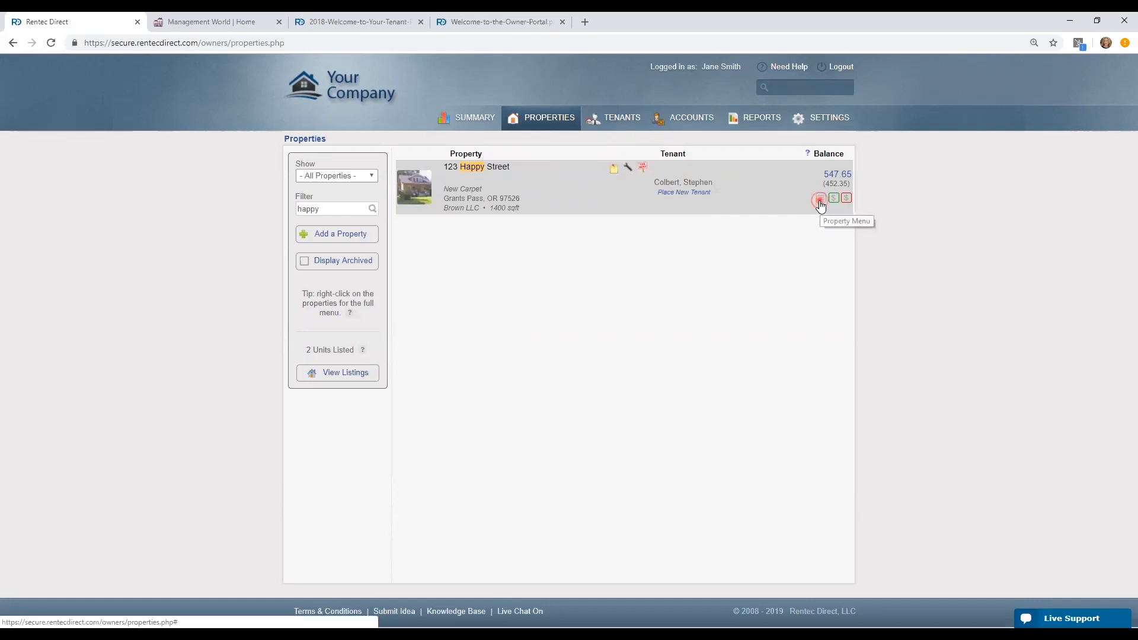
left_click(821, 200)
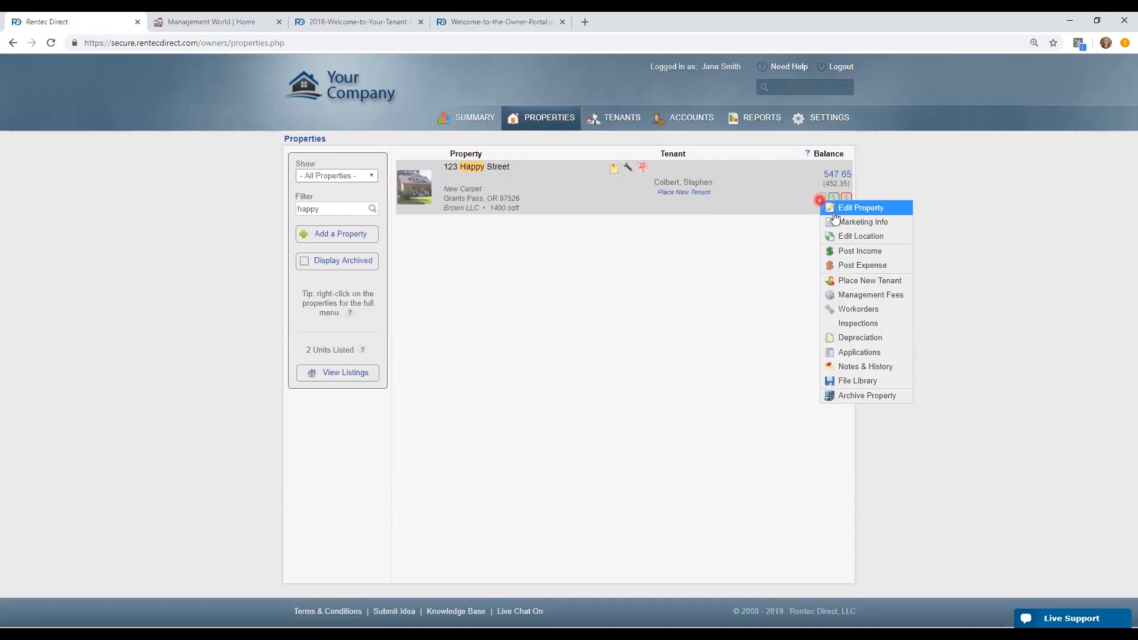
right_click(516, 174)
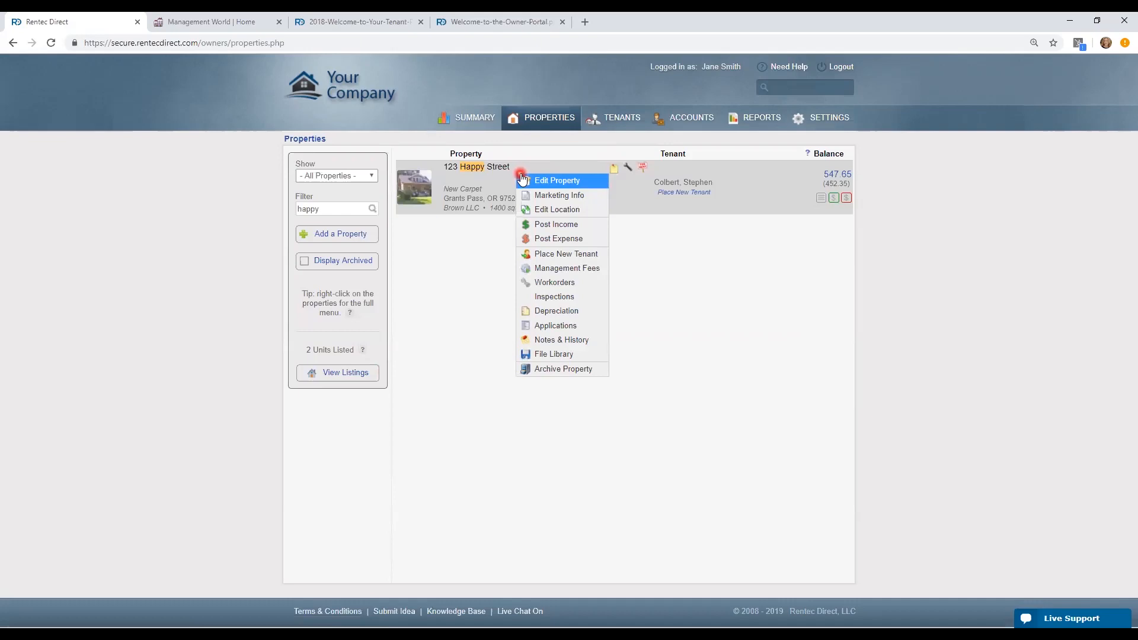
left_click(552, 151)
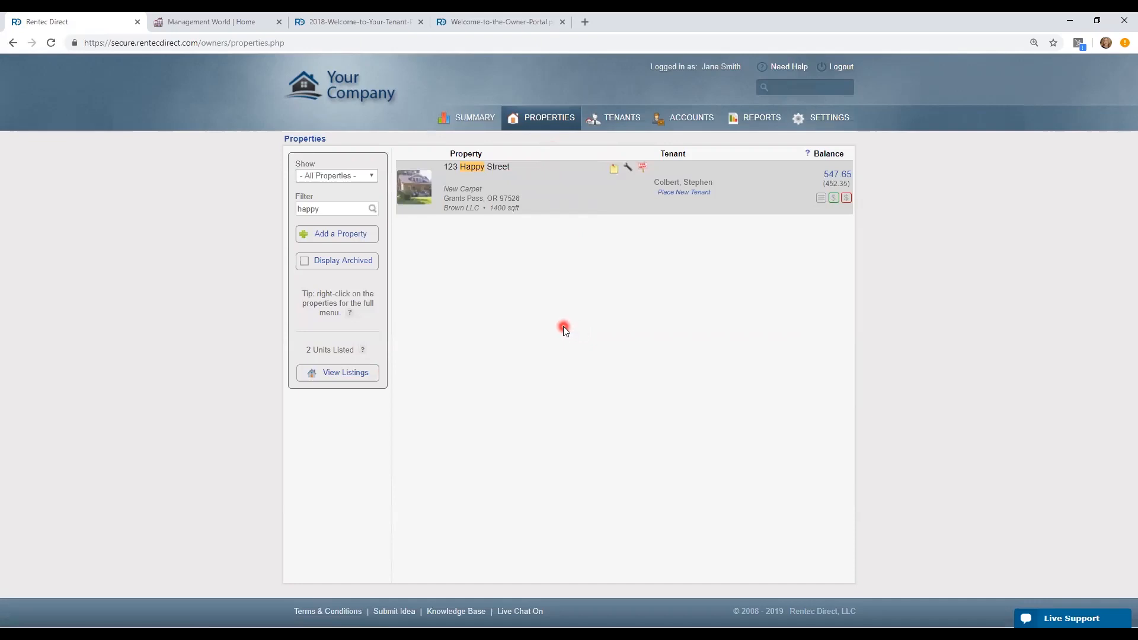
Start adding a new property and mark it as a Multi Unit Property in the rental details
left_click(346, 234)
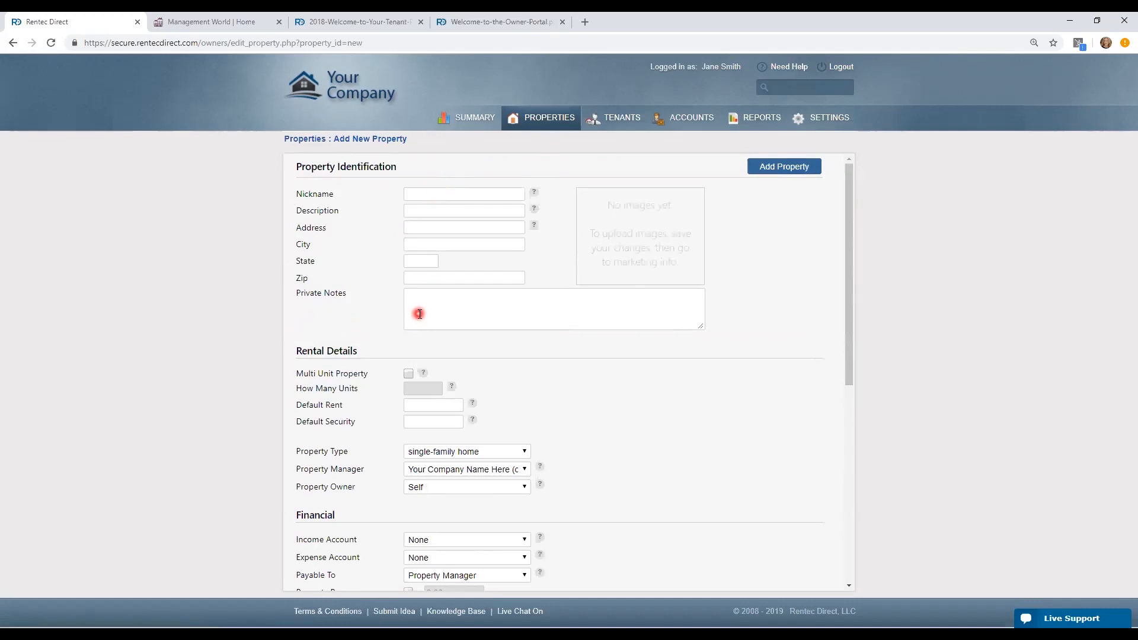
scroll(420, 314, "down", 1)
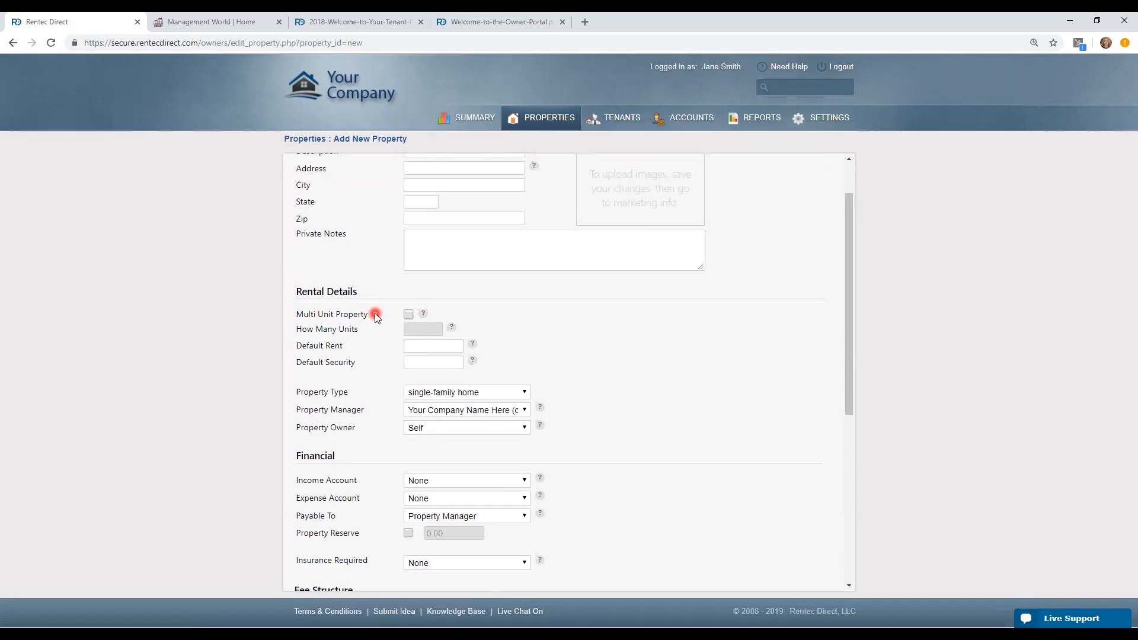
left_click(408, 314)
left_click(411, 327)
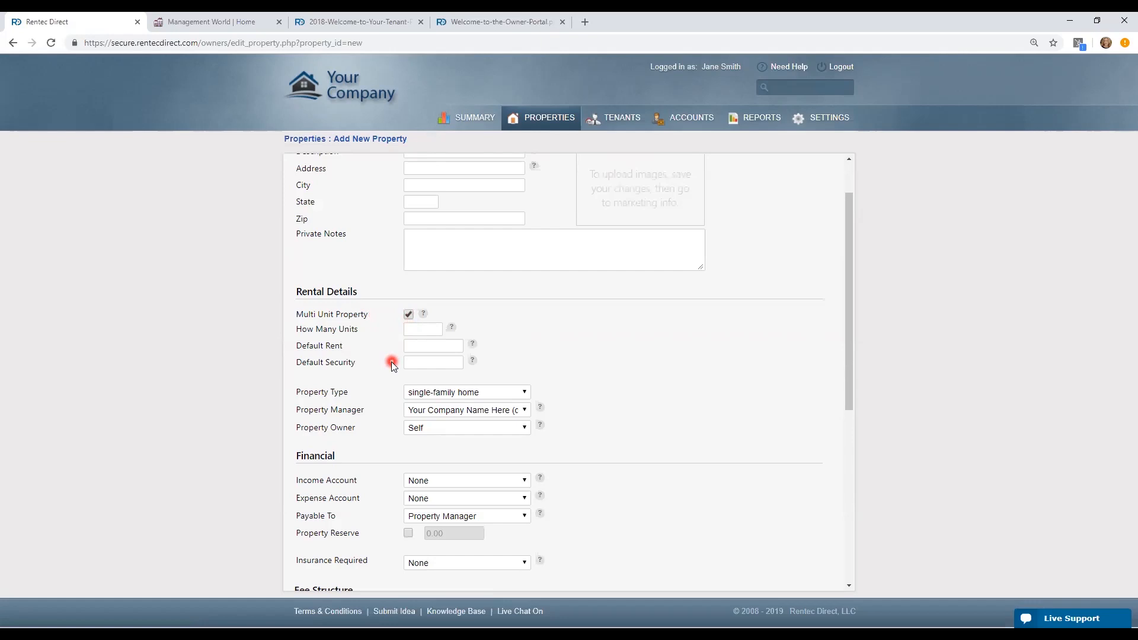
Set the new property's income account to 1010 General Operating and look through its fee structure and custom info sections
scroll(285, 390, "down", 2)
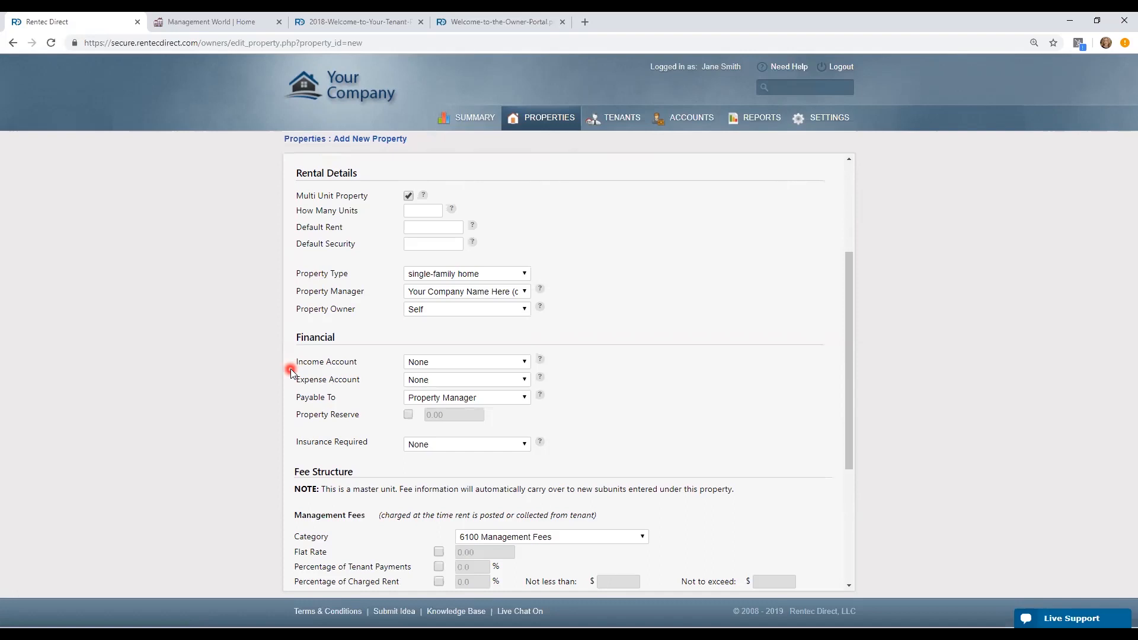
left_click(523, 362)
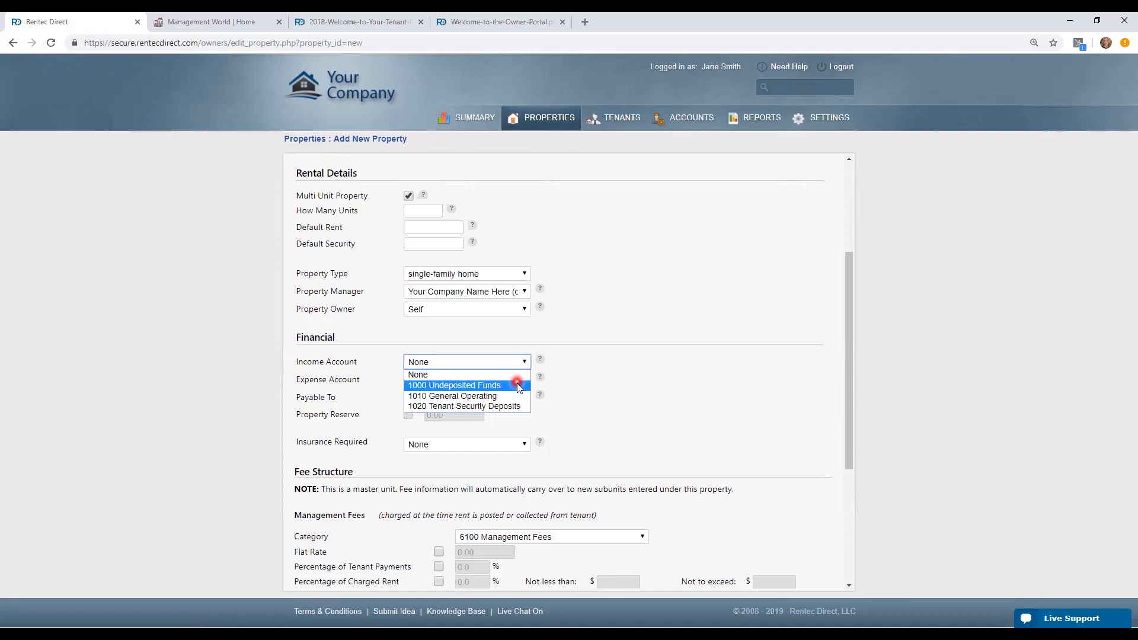
left_click(519, 387)
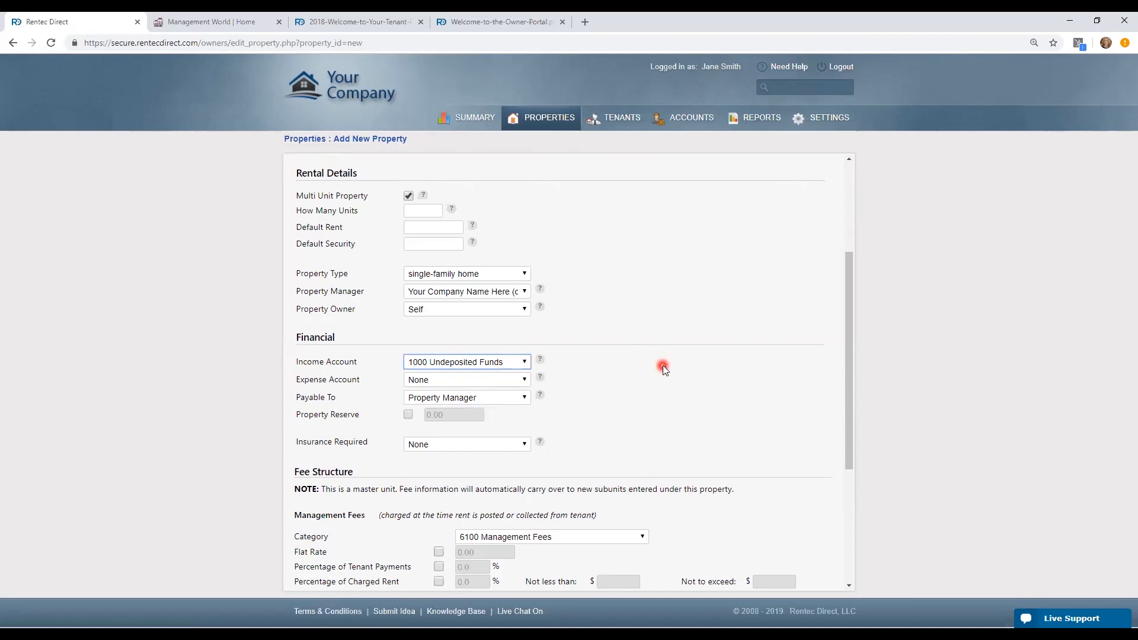
mouse_move(541, 359)
left_click(524, 361)
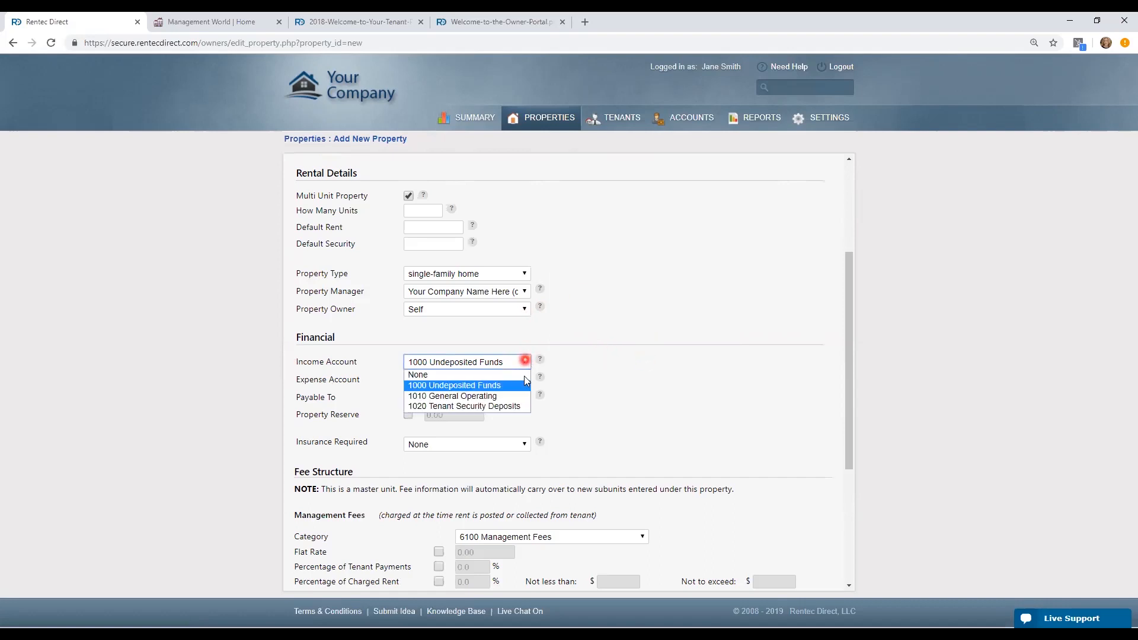
left_click(513, 396)
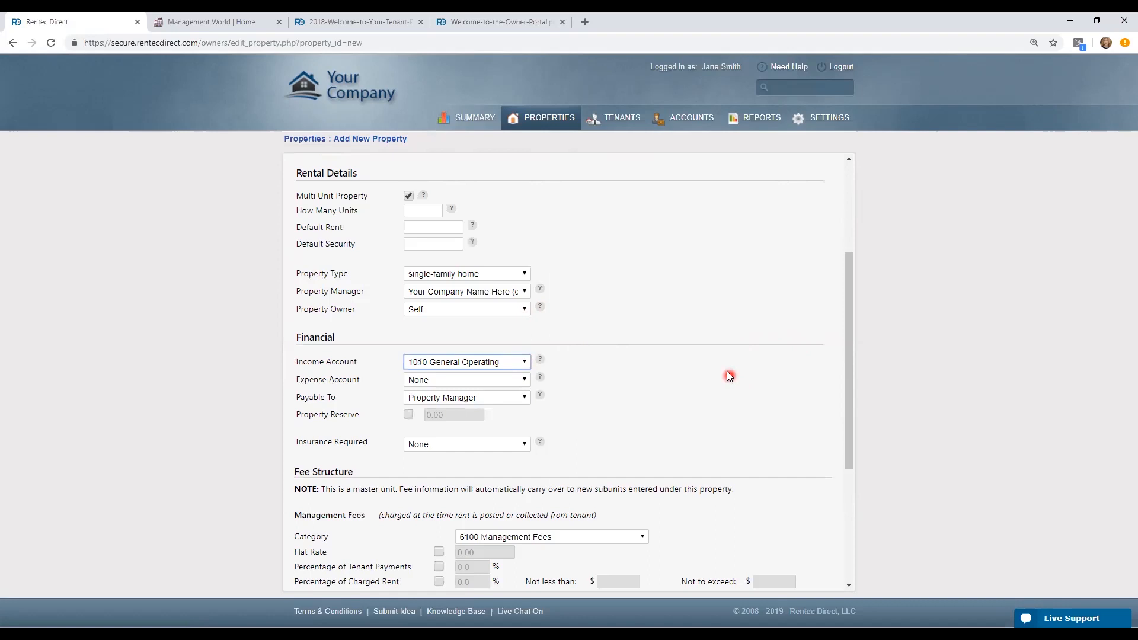
scroll(711, 356, "down", 2)
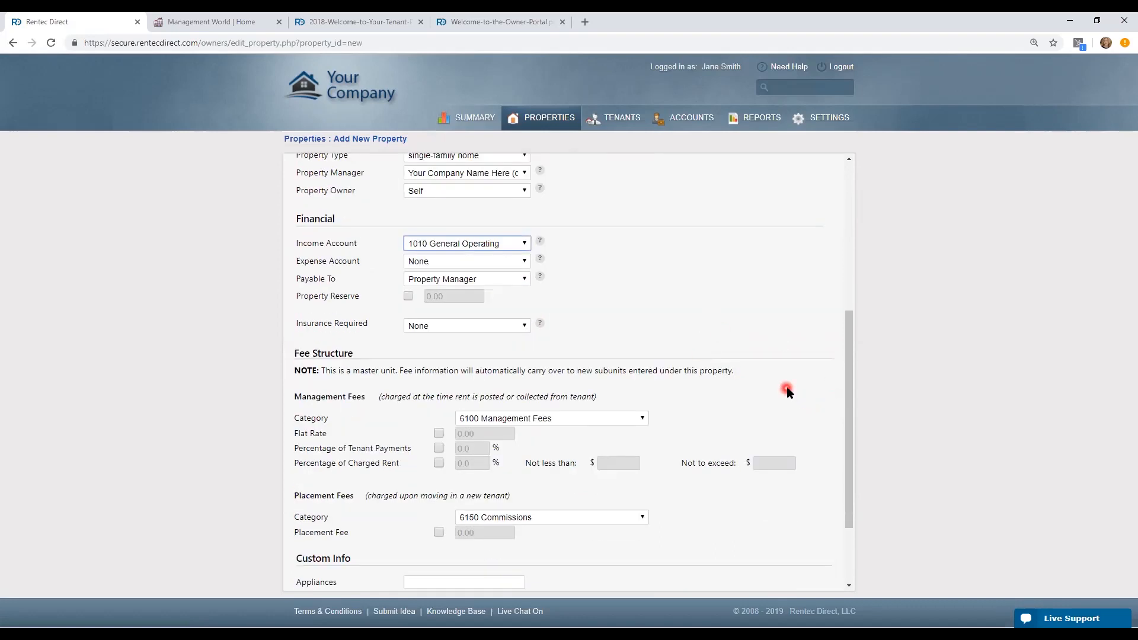
scroll(786, 389, "down", 2)
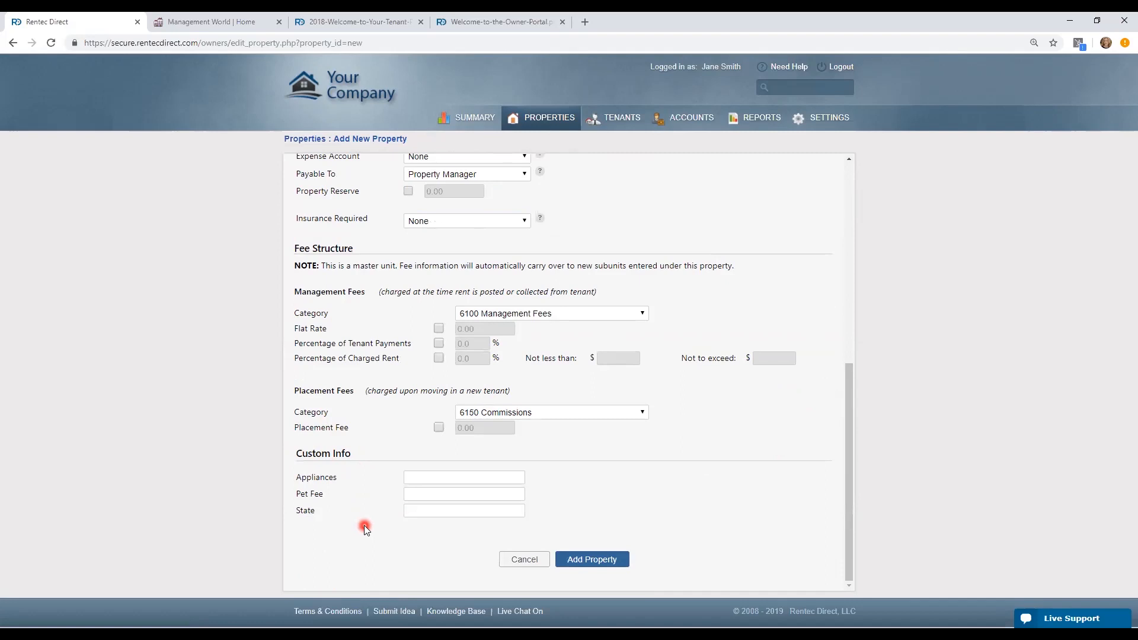
Leave the new property form unsaved and filter the properties list by "lakeside"
left_click(562, 124)
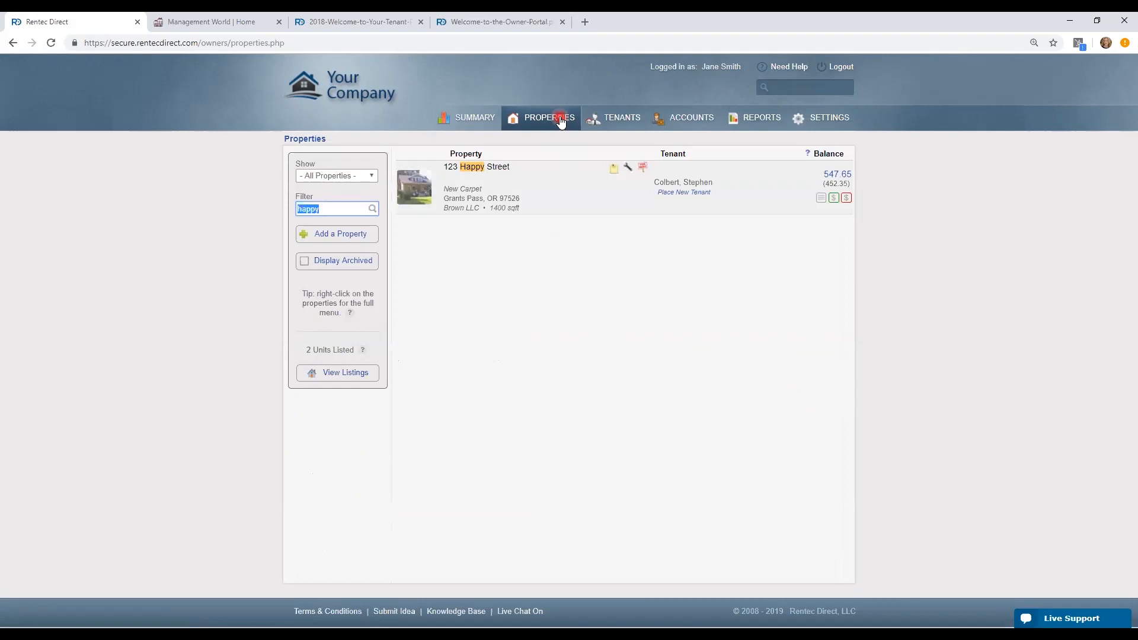
key("BackSpace")
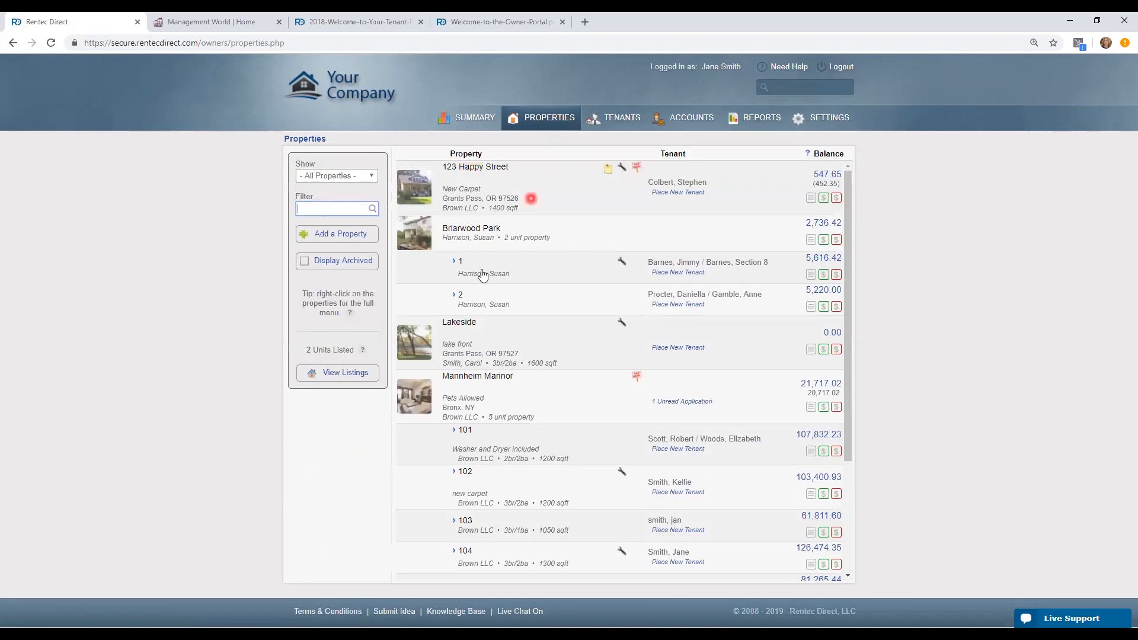
mouse_move(463, 321)
type("lakeside")
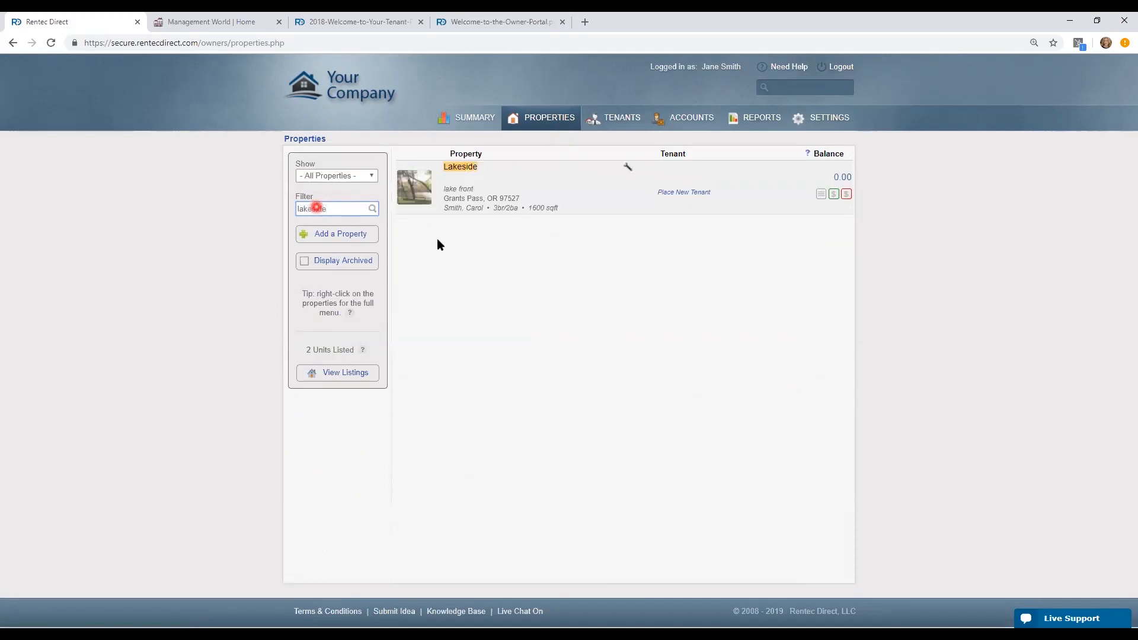
Start placing a new tenant in the Lakeside property and enter the tenant's first and last name
left_click(676, 191)
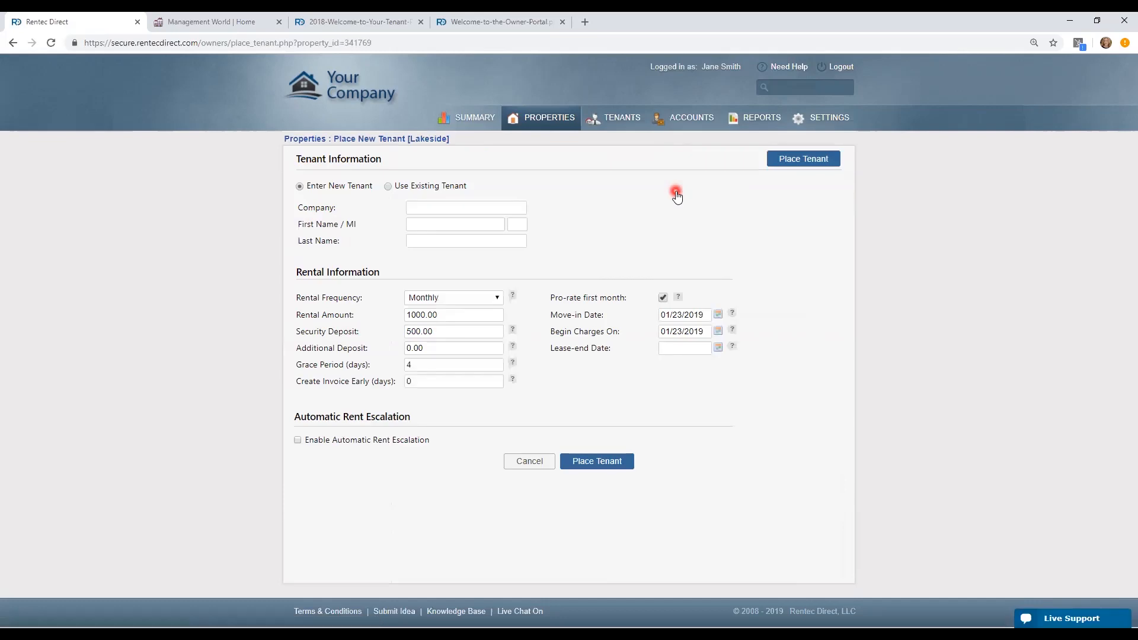
left_click(459, 221)
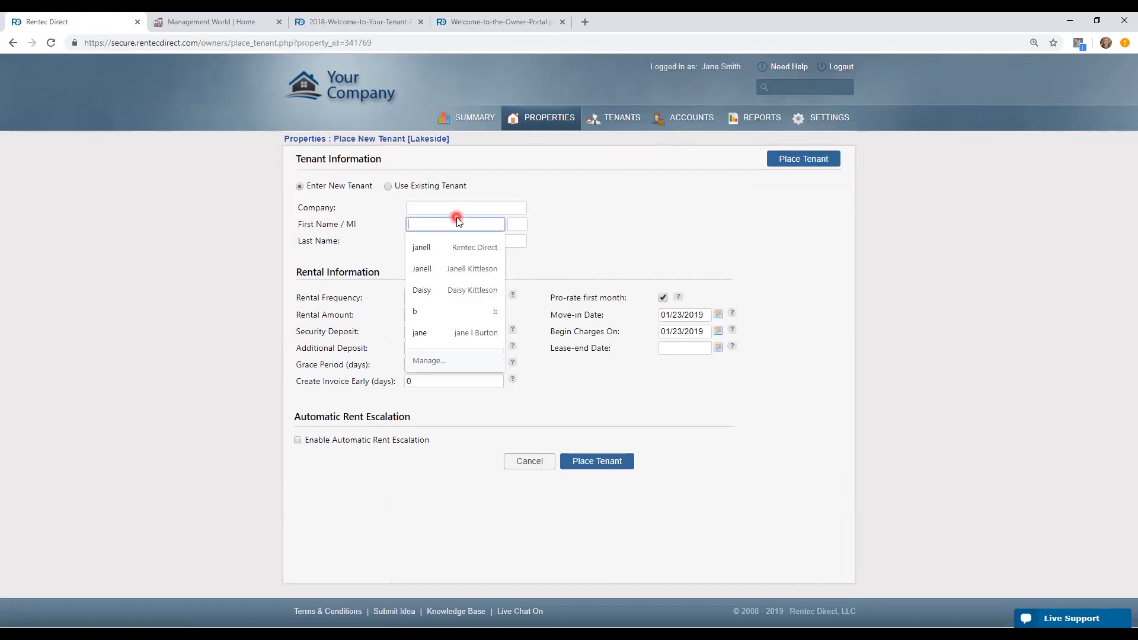
type("Wonder")
key("Tab")
key("Tab")
type("Woman")
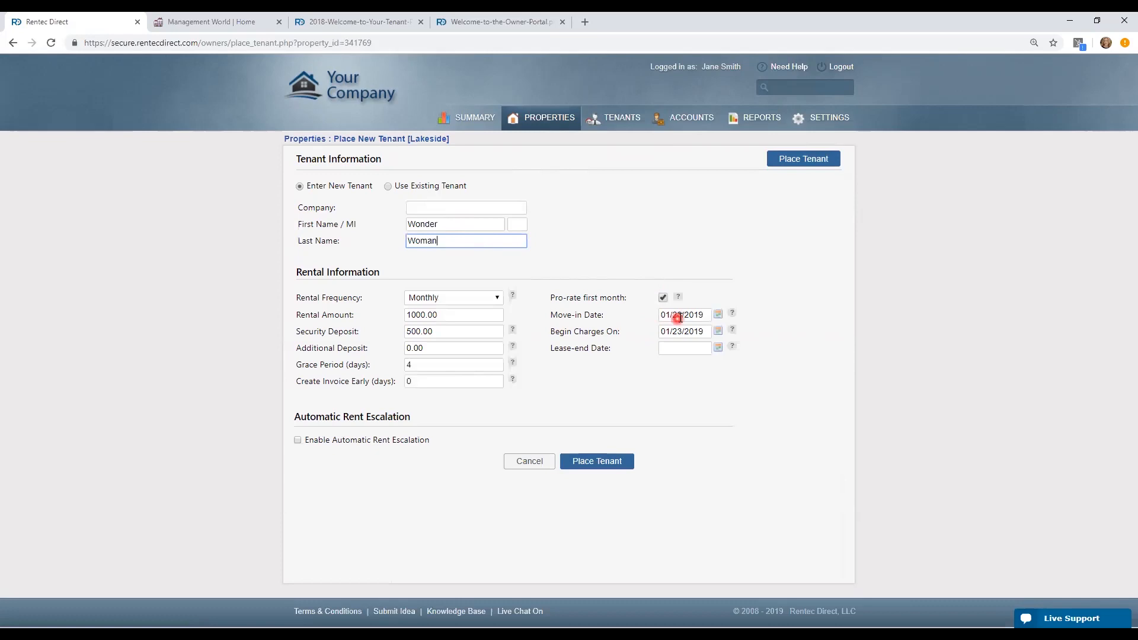
Set the tenant's move-in date to 01/23/2017 and the date charges begin to 02/01/2019
left_click(704, 315)
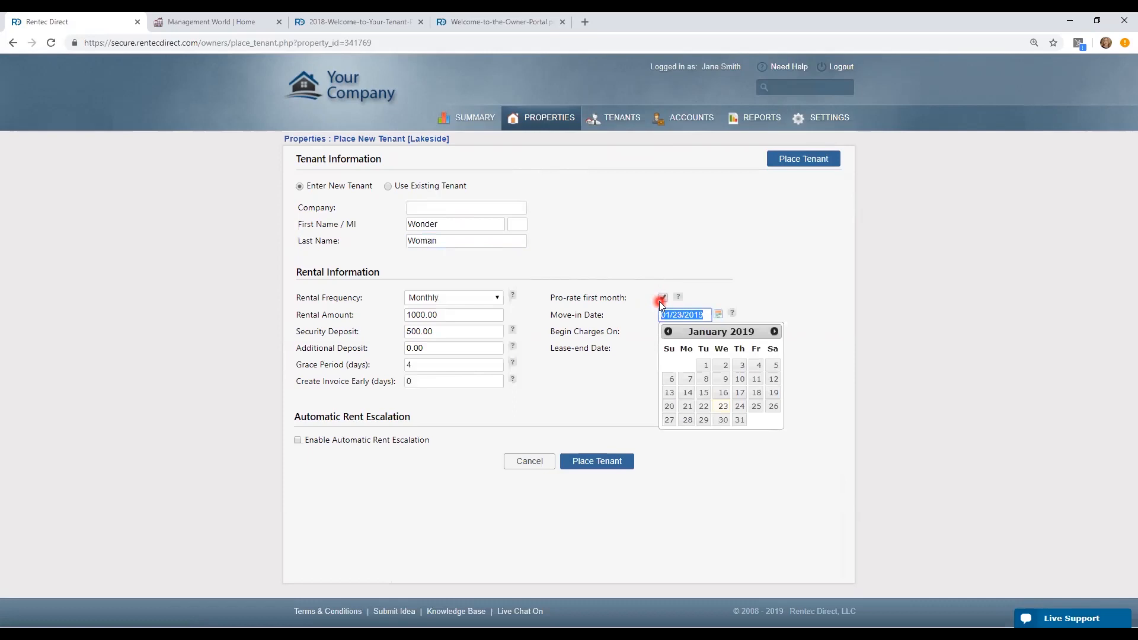
left_click(702, 314)
key("BackSpace")
type("7")
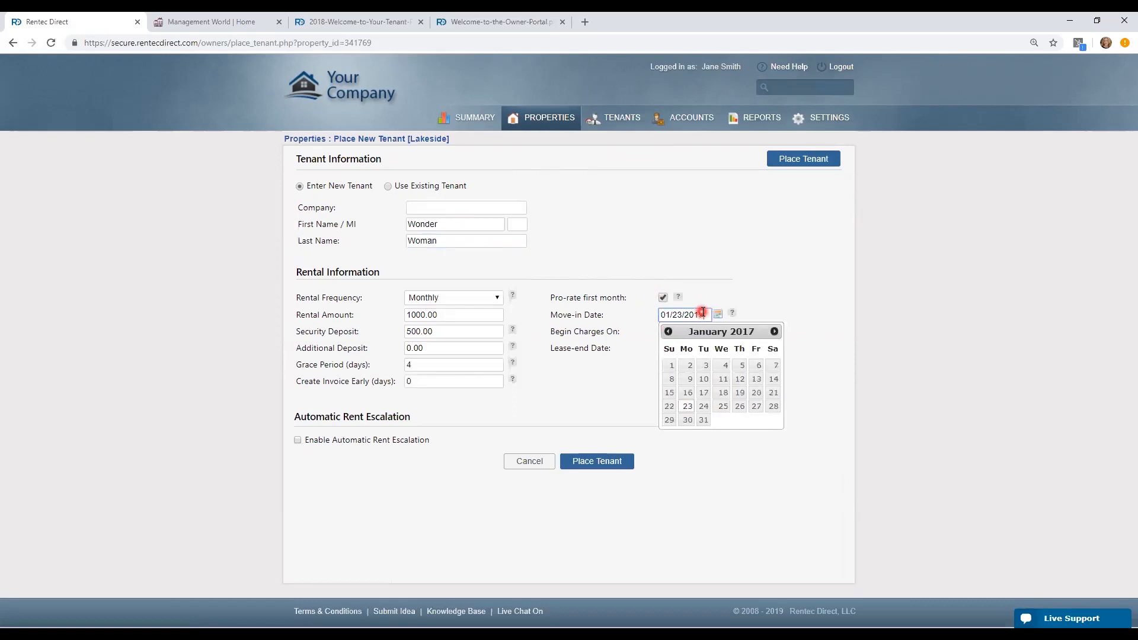
left_click(760, 285)
left_click(679, 329)
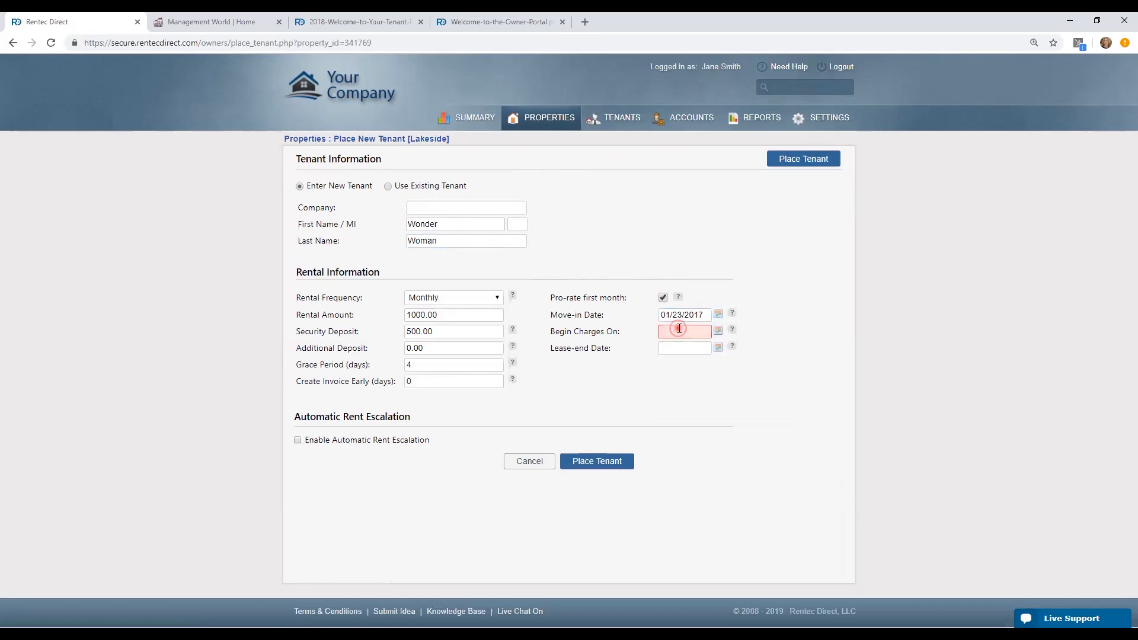
left_click(775, 349)
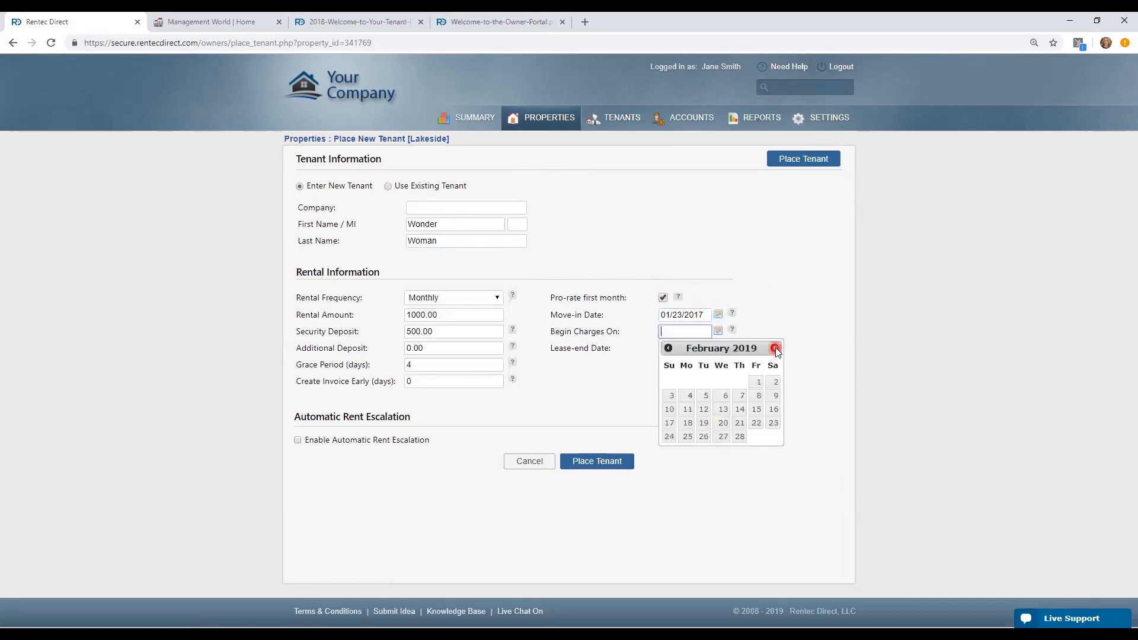
left_click(757, 381)
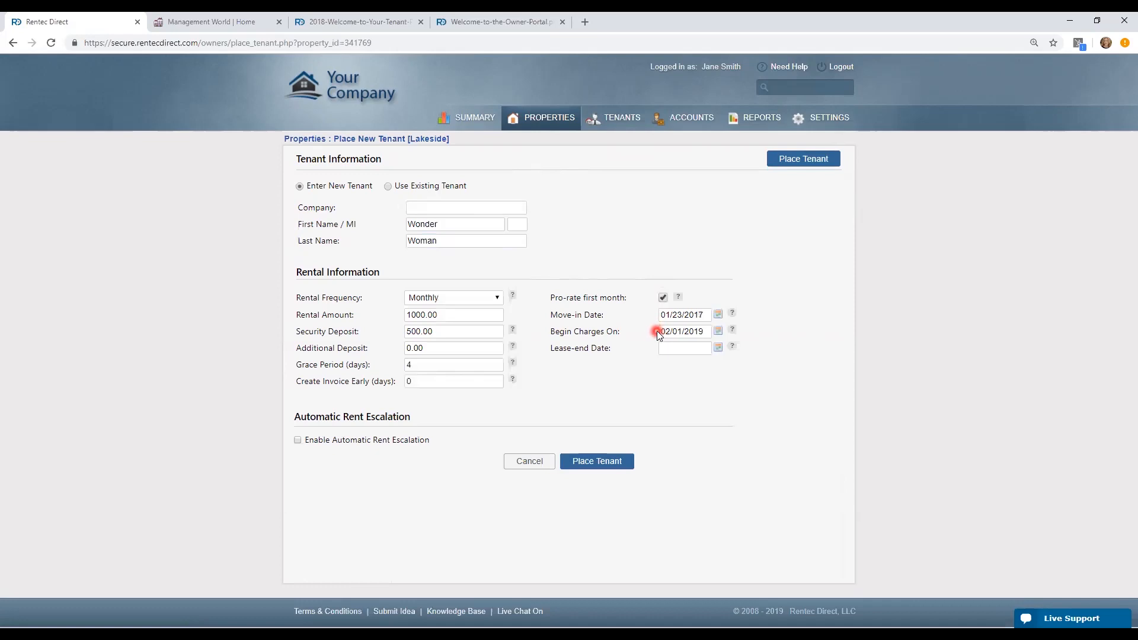
Place the tenant in the Lakeside property and dismiss the confirmation message
left_click(596, 466)
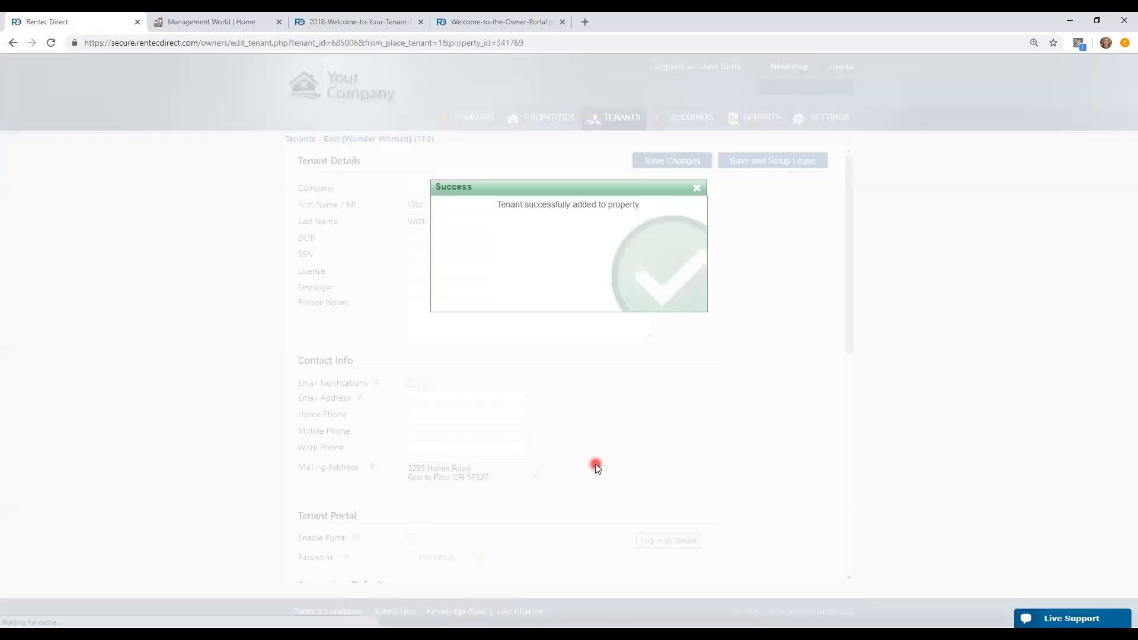
left_click(697, 188)
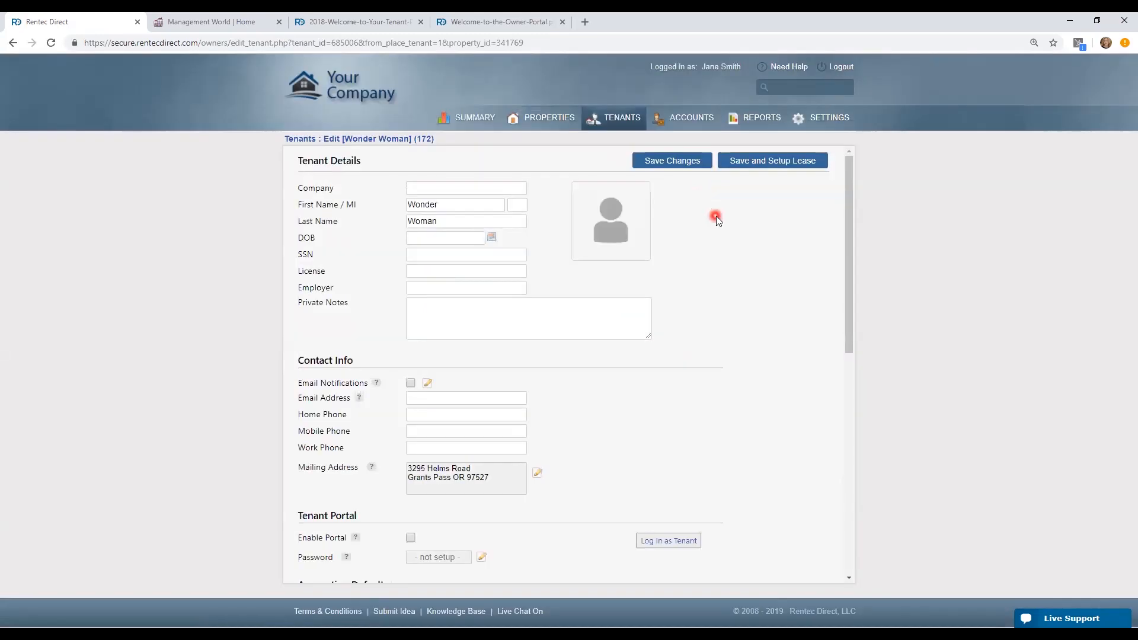
left_click(771, 221)
Review the grouping choices for placing another tenant in Lakeside and return to the properties list without choosing one
left_click(546, 121)
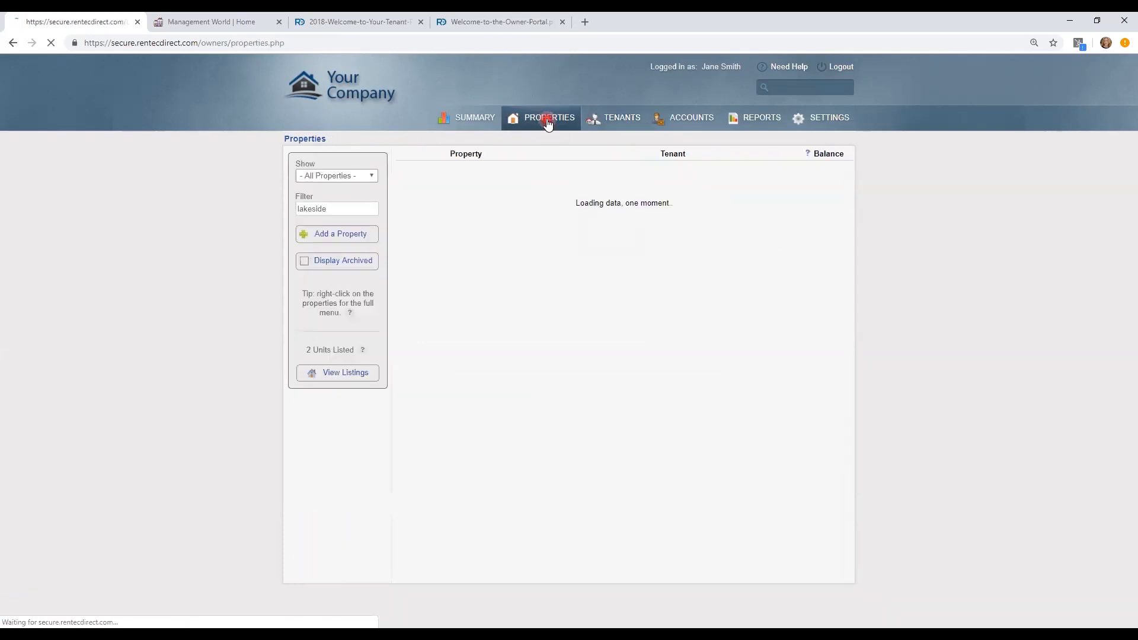
left_click(665, 194)
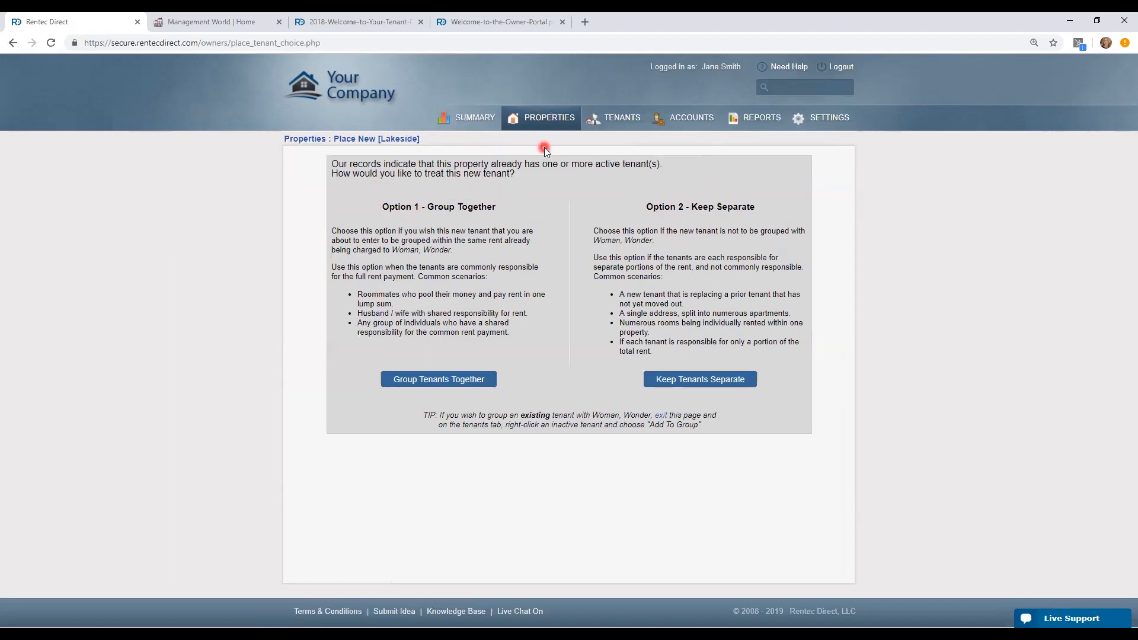
left_click(556, 122)
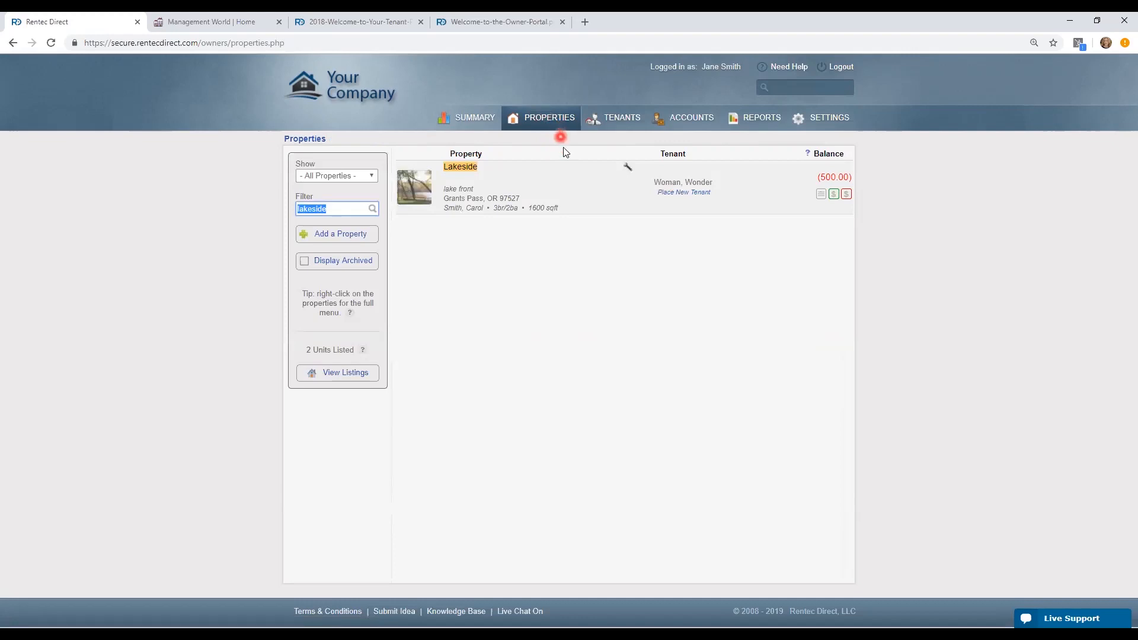
Open the expense form for the Lakeside property and look through the available expense categories
left_click(847, 195)
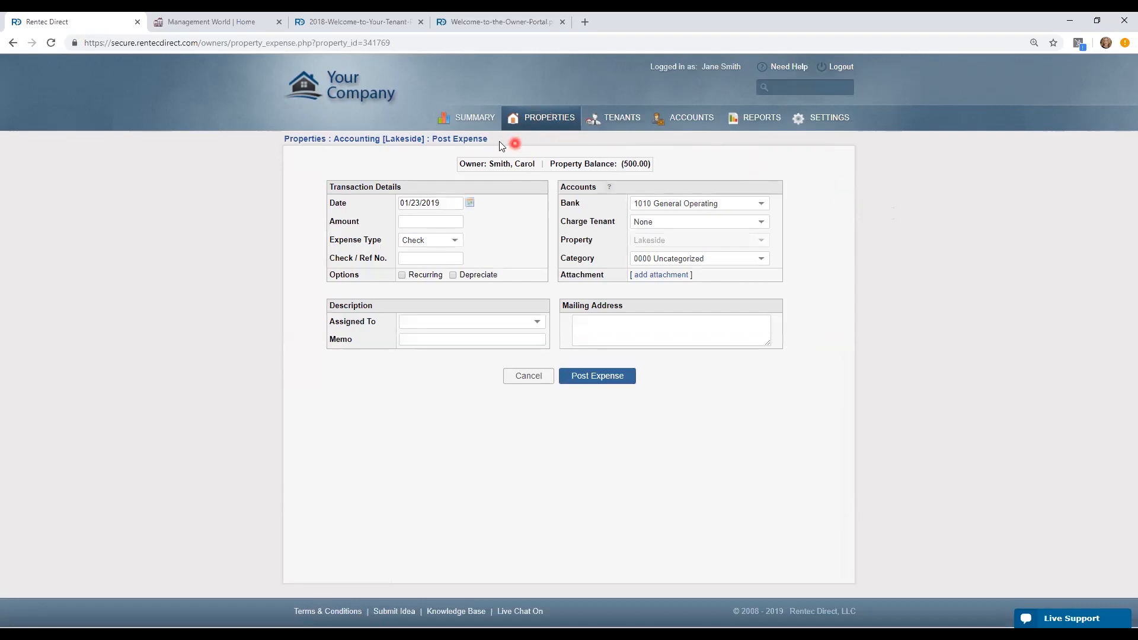
left_click(735, 260)
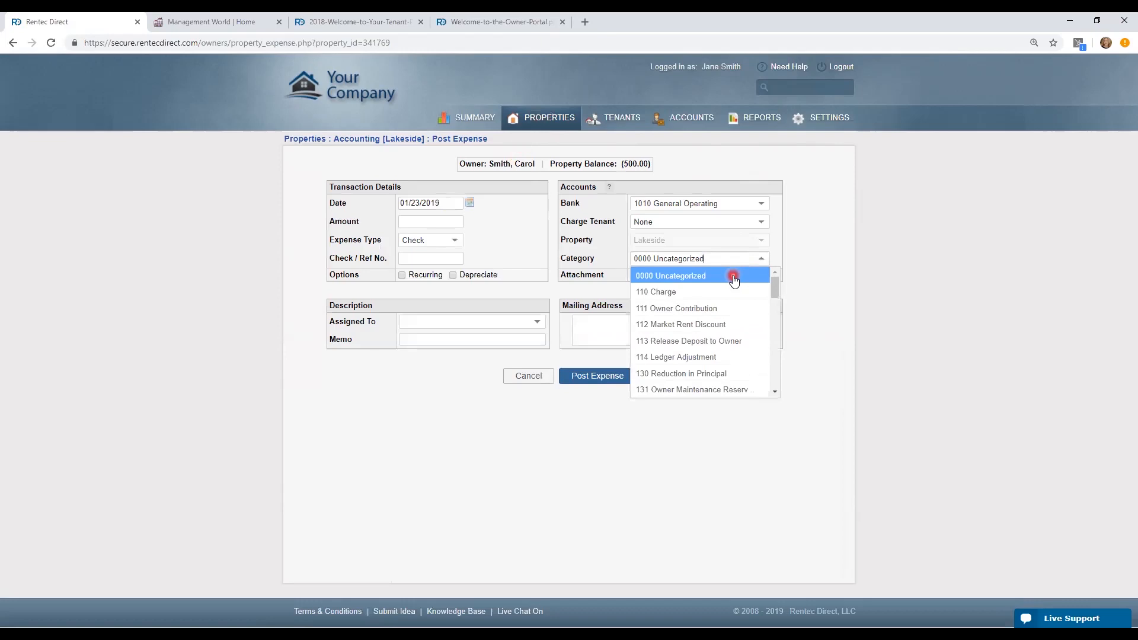
scroll(735, 278, "down", 3)
scroll(735, 276, "up", 3)
left_click(803, 254)
Try to add a new vendor as the assignee of the Lakeside expense and dismiss the entry
left_click(452, 322)
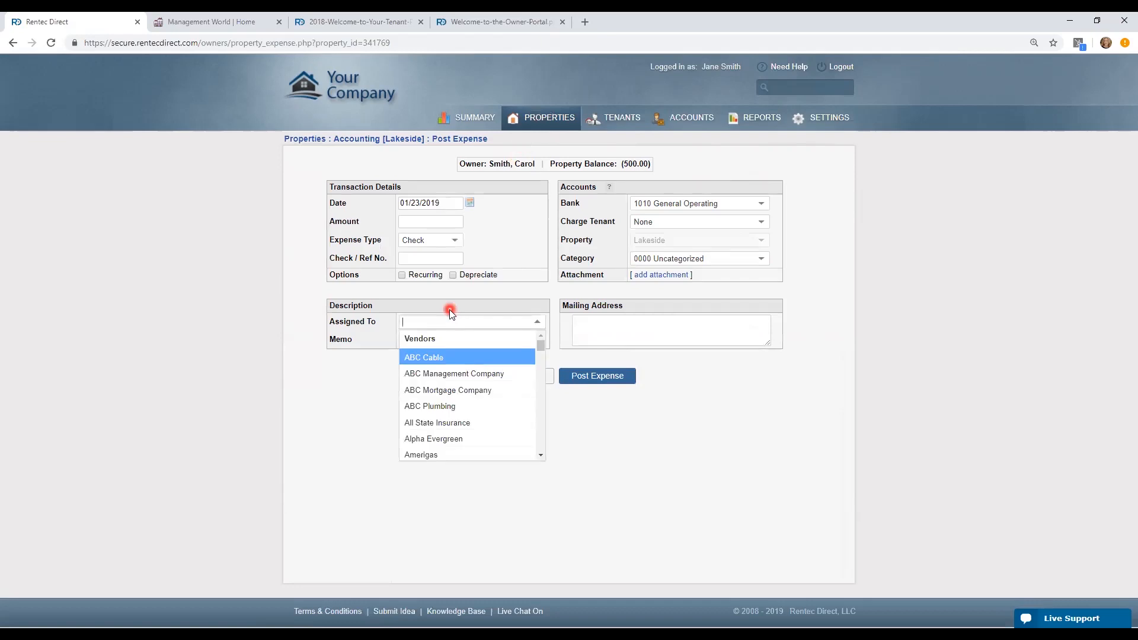
type("Superman")
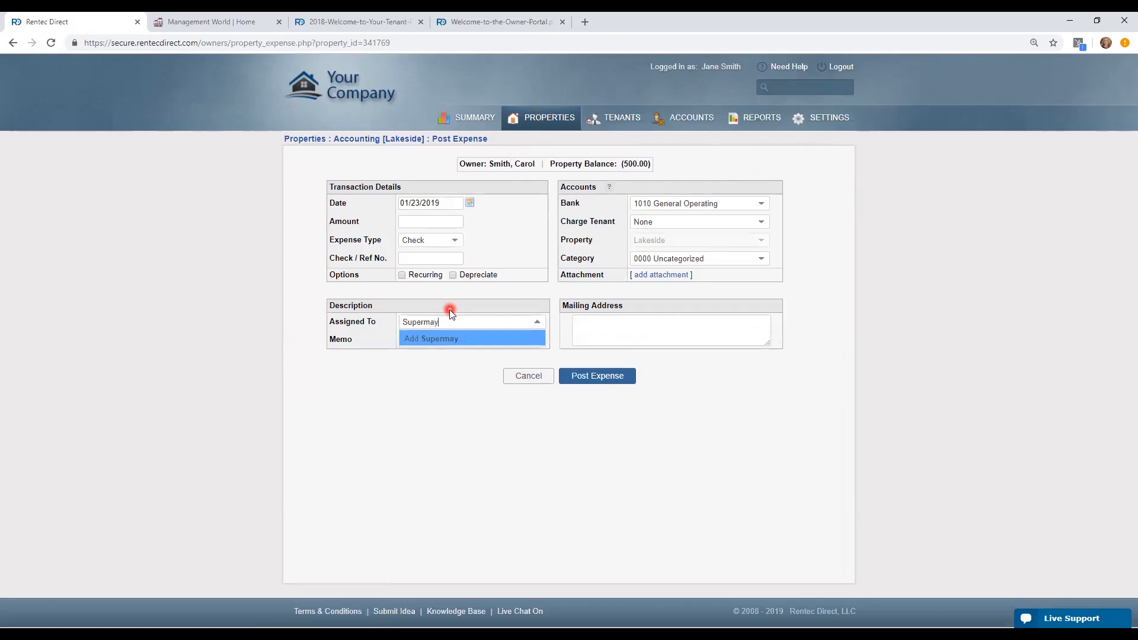
left_click(454, 341)
left_click(441, 435)
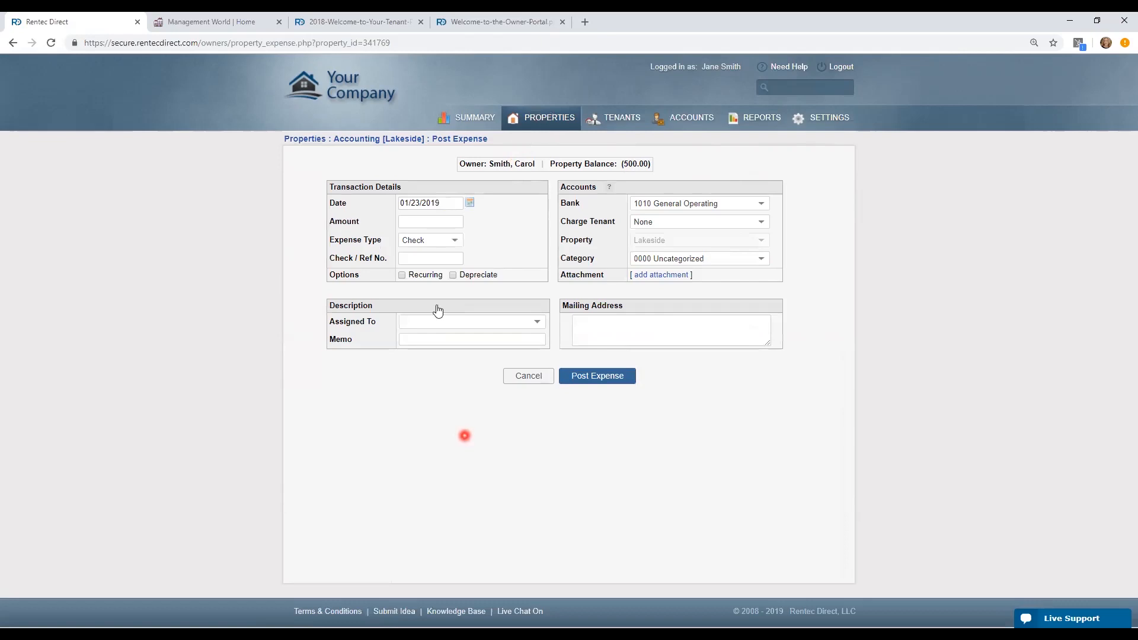
Display the recurring options for the Lakeside expense and cancel the expense without posting it
left_click(402, 275)
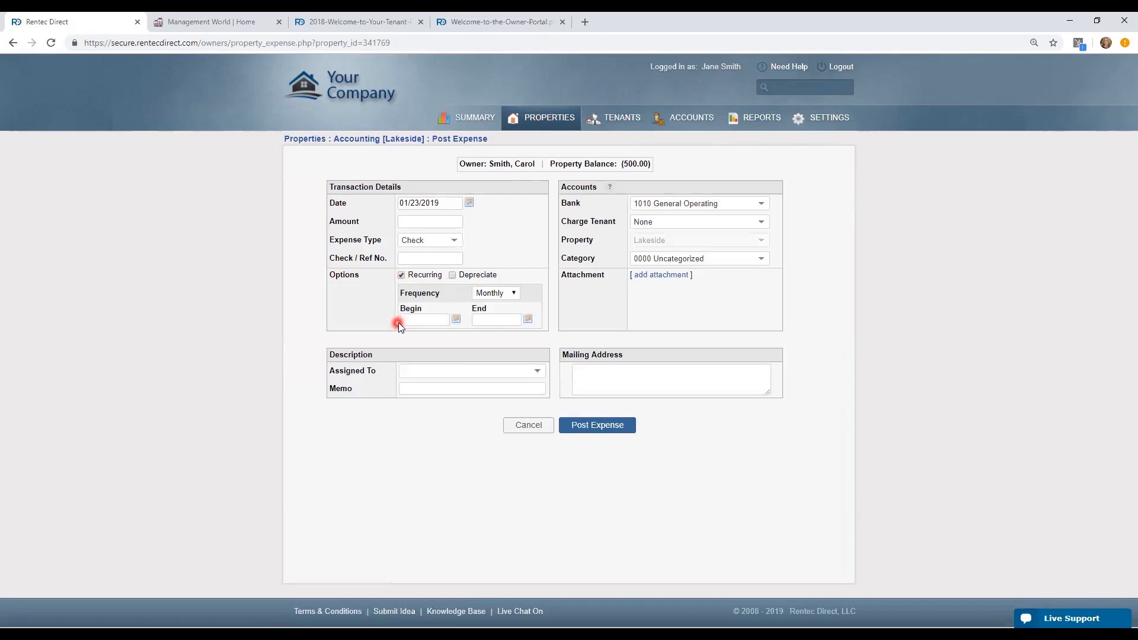
left_click(524, 434)
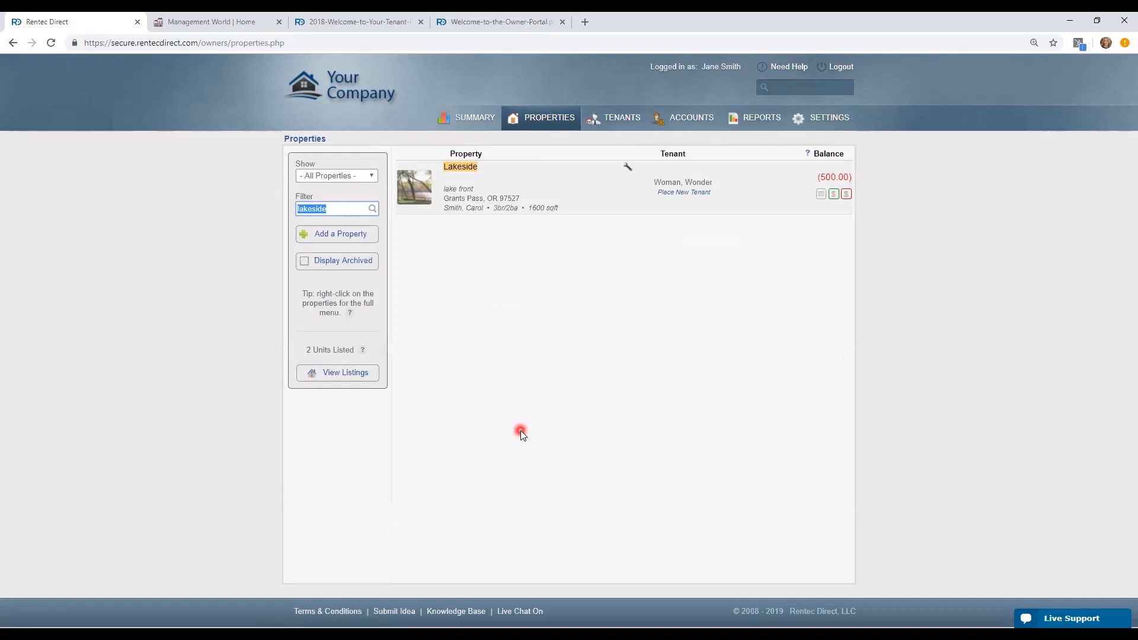
Filter the tenants list by the 123 Happy Street tenant's last name and open that tenant's Notes & History
left_click(620, 116)
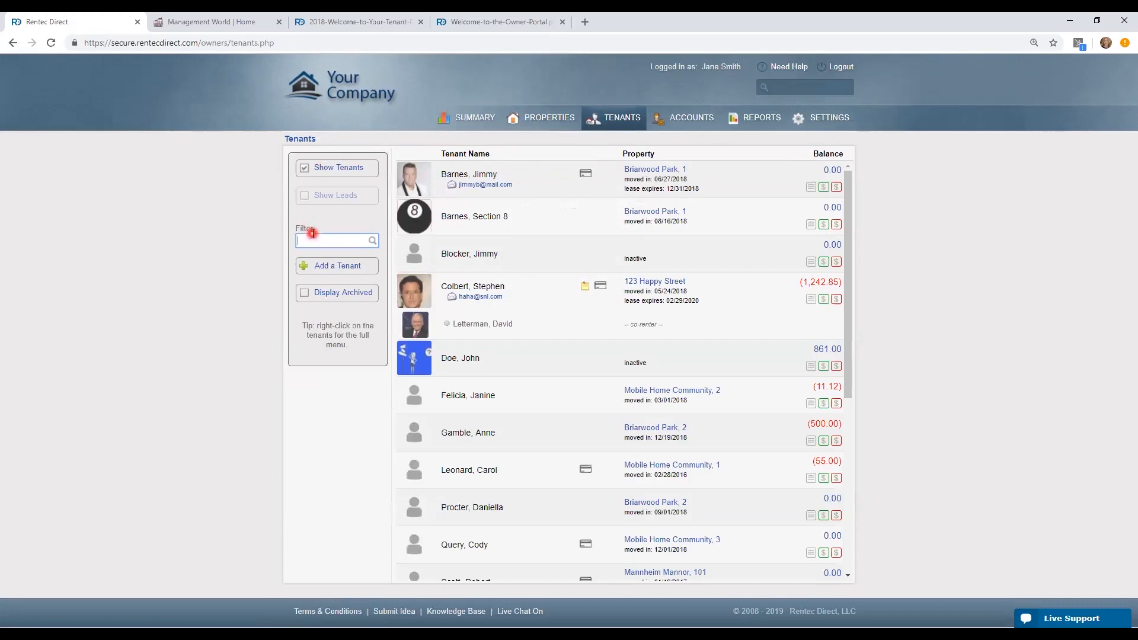
type("colbert")
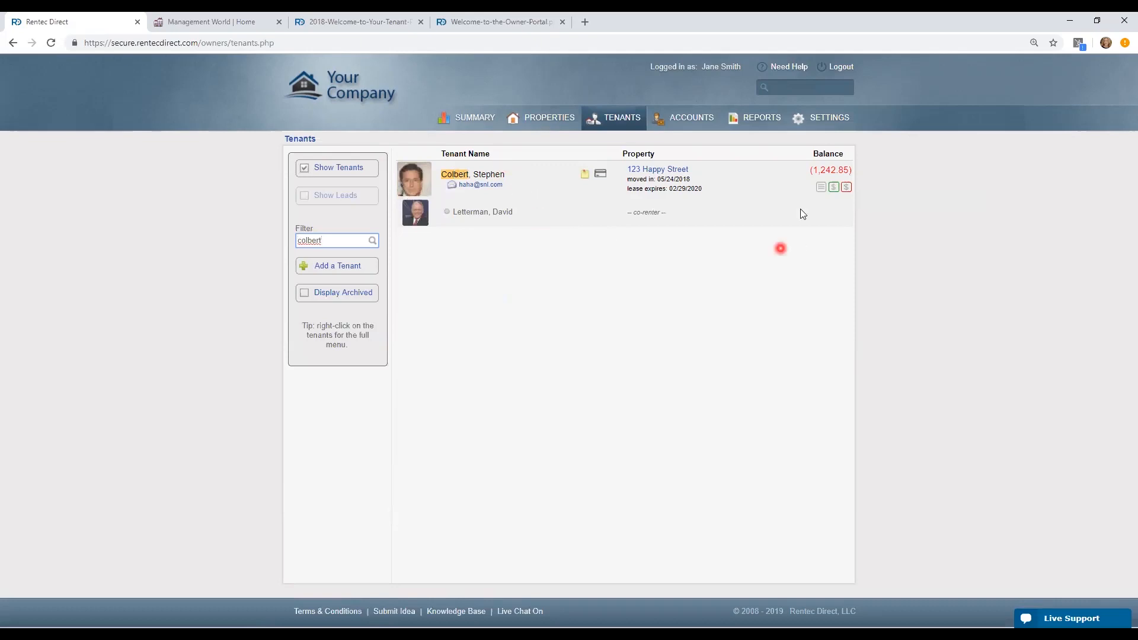
left_click(821, 189)
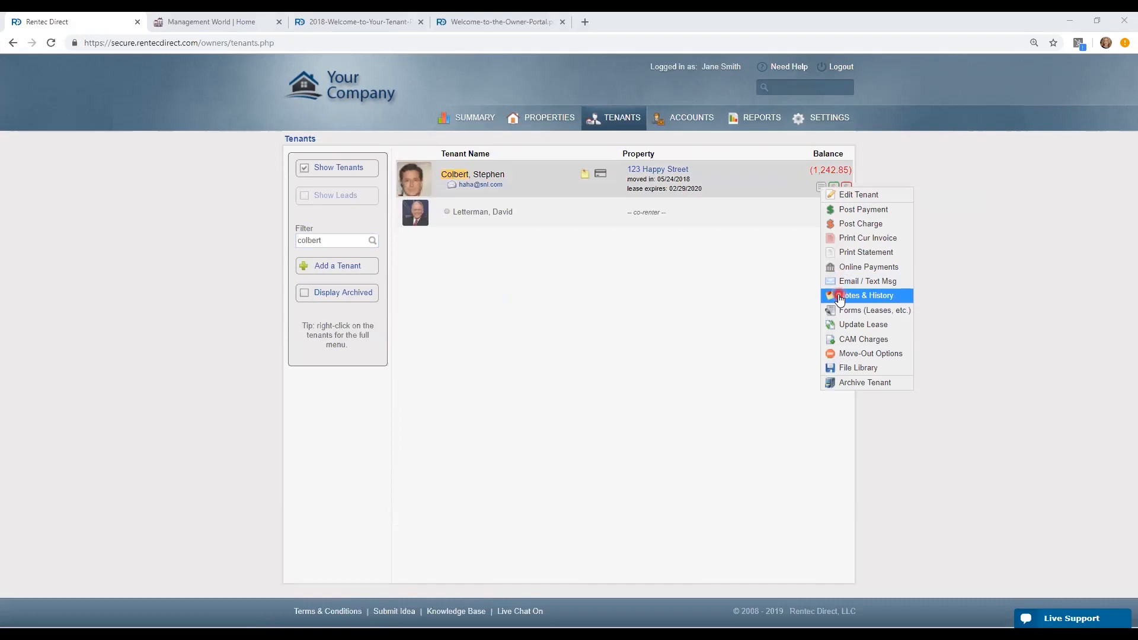
left_click(840, 297)
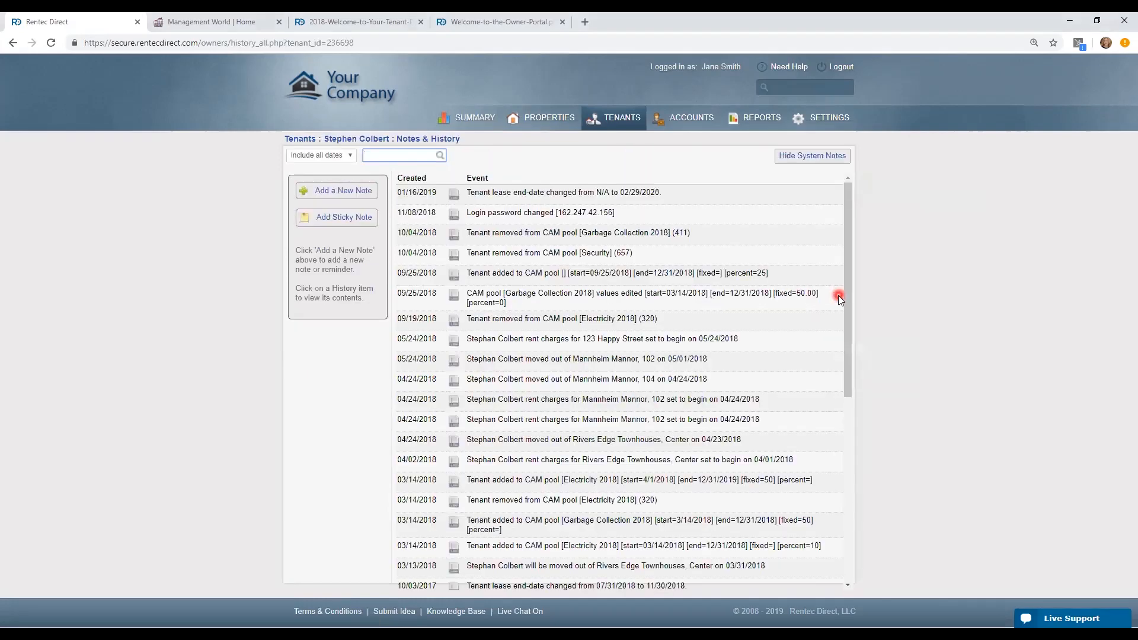
Start a new note for the tenant, try its reminder, email and SMS options, and close it without saving
left_click(351, 191)
left_click(376, 314)
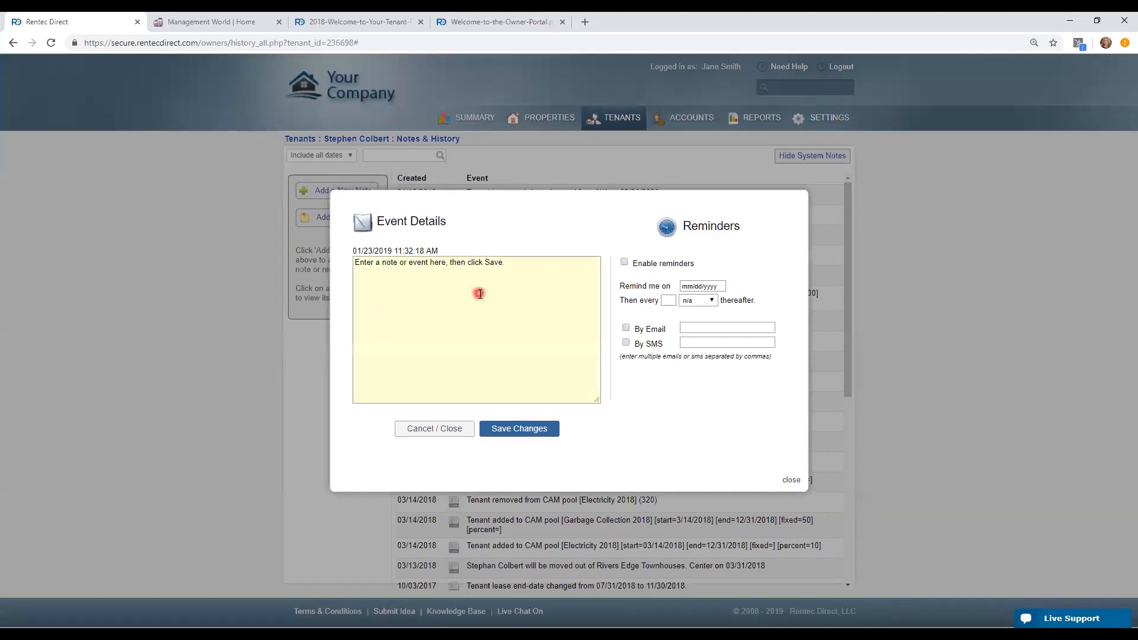
left_click(624, 262)
left_click(626, 329)
left_click(625, 343)
left_click(447, 439)
Filter the tenants list by the Lakeside tenant's name and open that tenant's accounting ledger
left_click(608, 127)
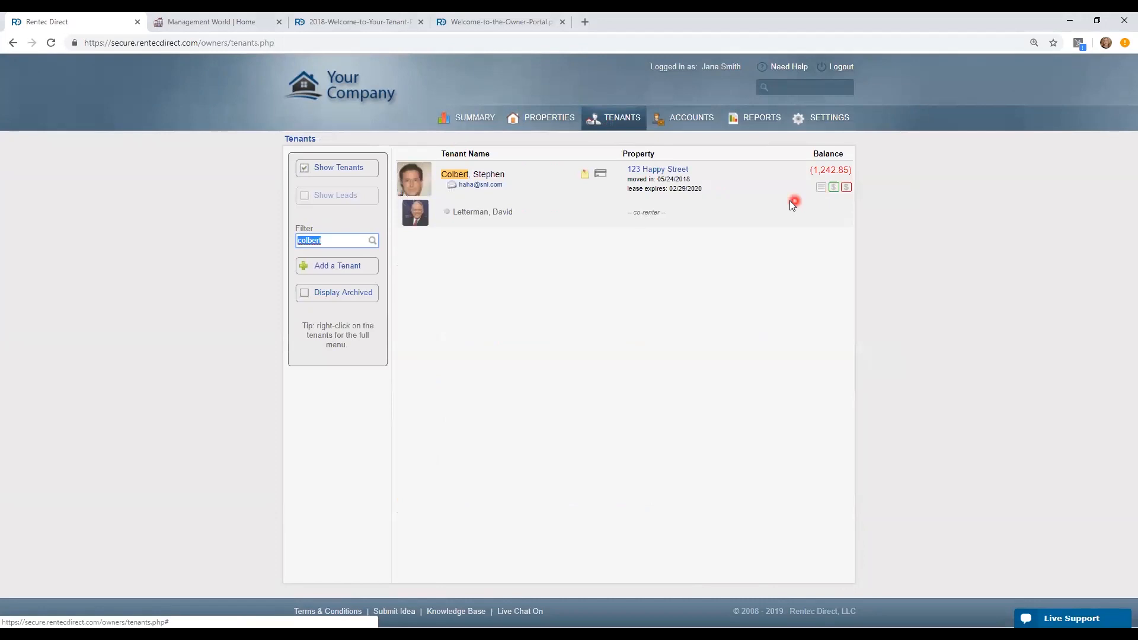
key("BackSpace")
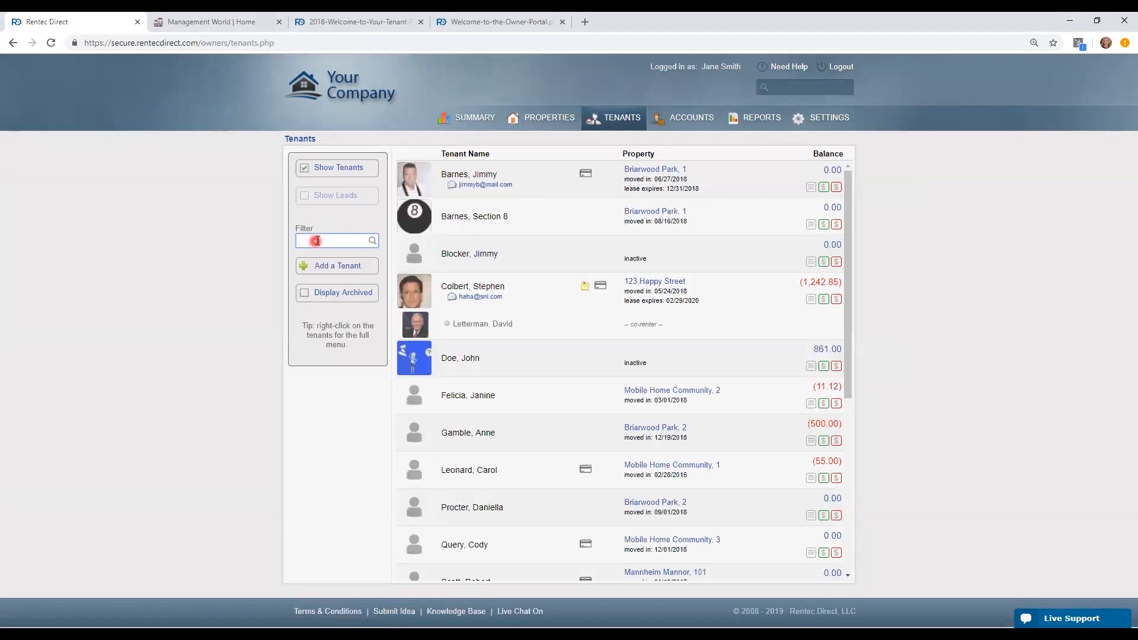
type("wonder")
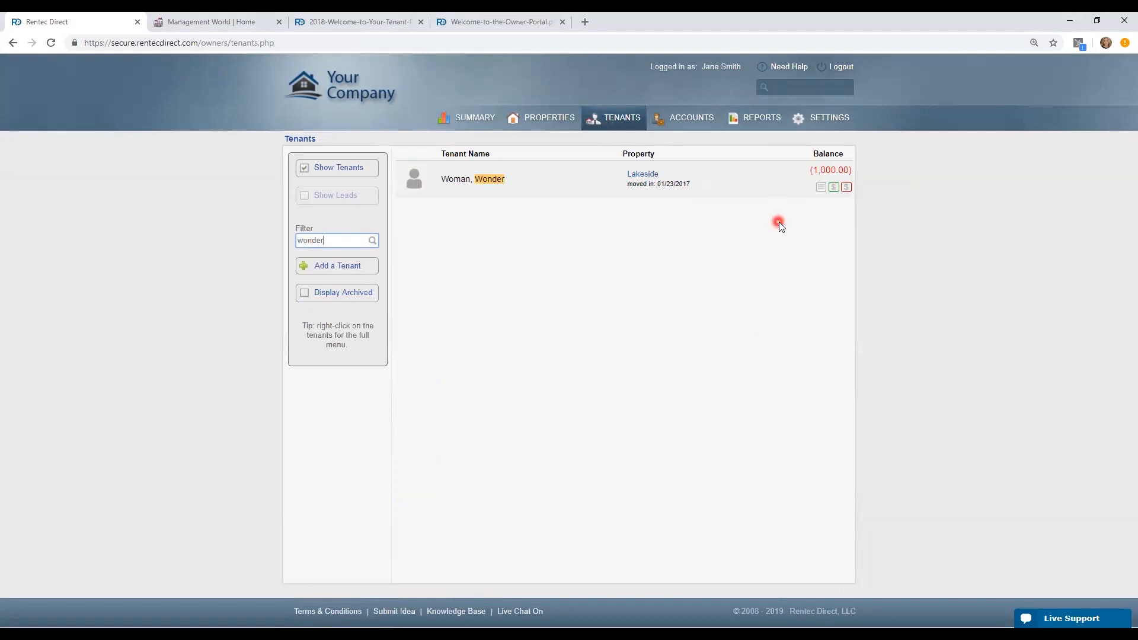
left_click(820, 172)
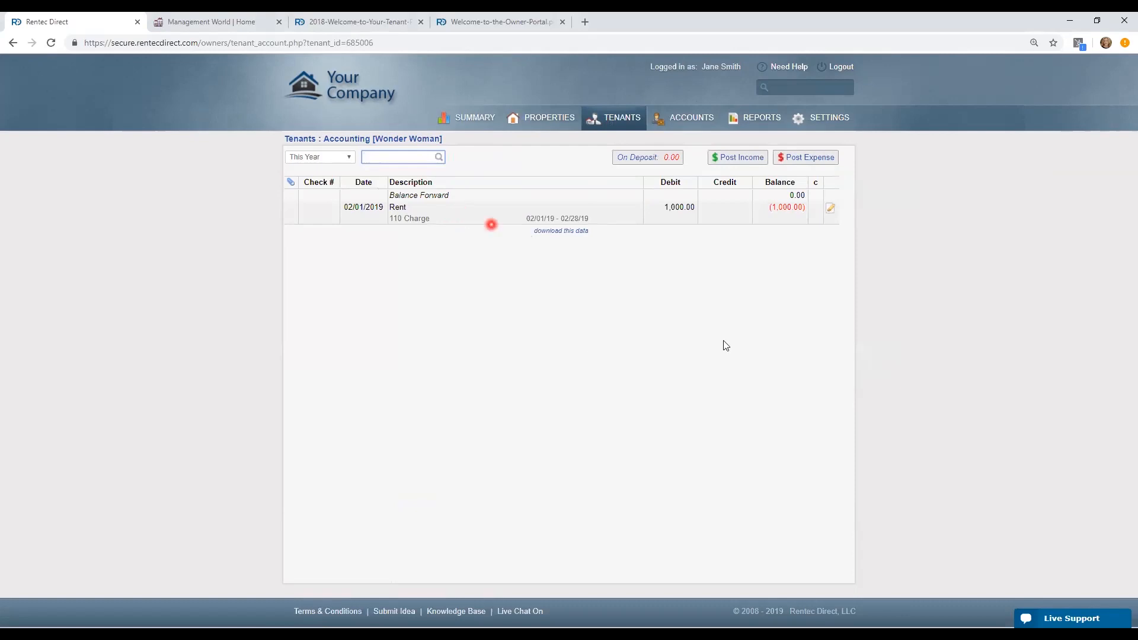
Start an expense for the Lakeside tenant with amount 75 and the memo "late fee from January"
left_click(815, 163)
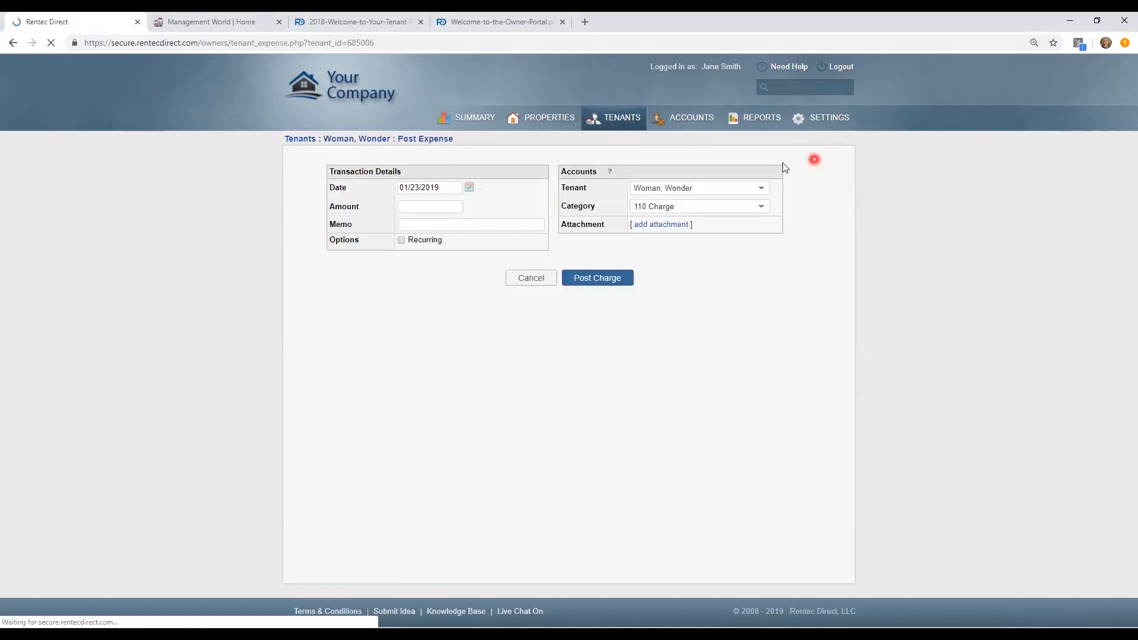
left_click(437, 207)
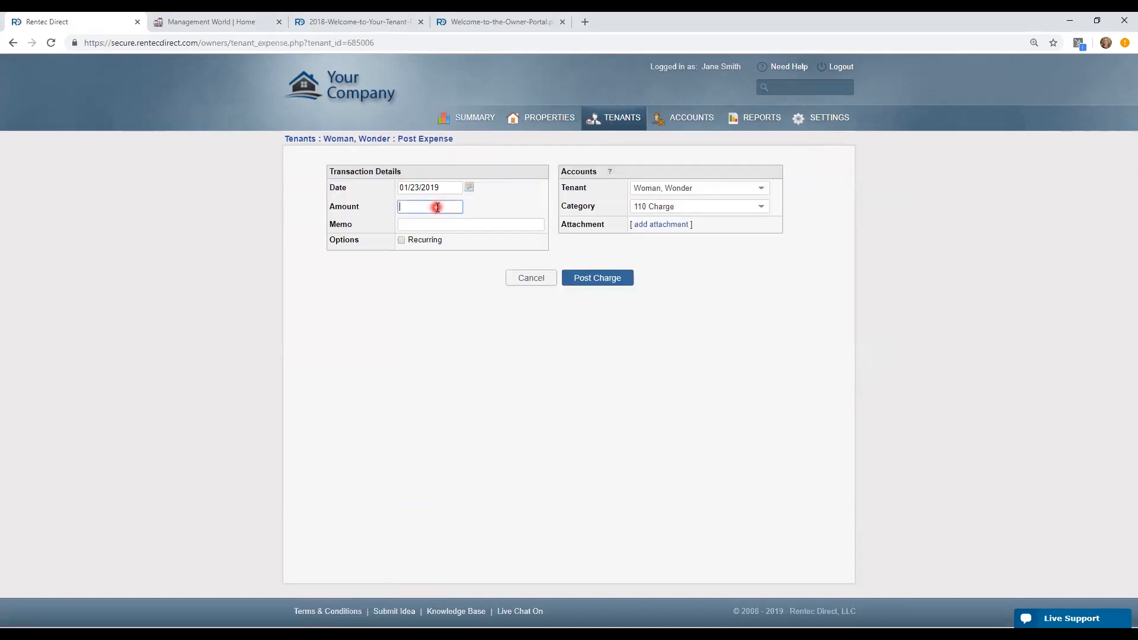
type("75")
left_click(444, 223)
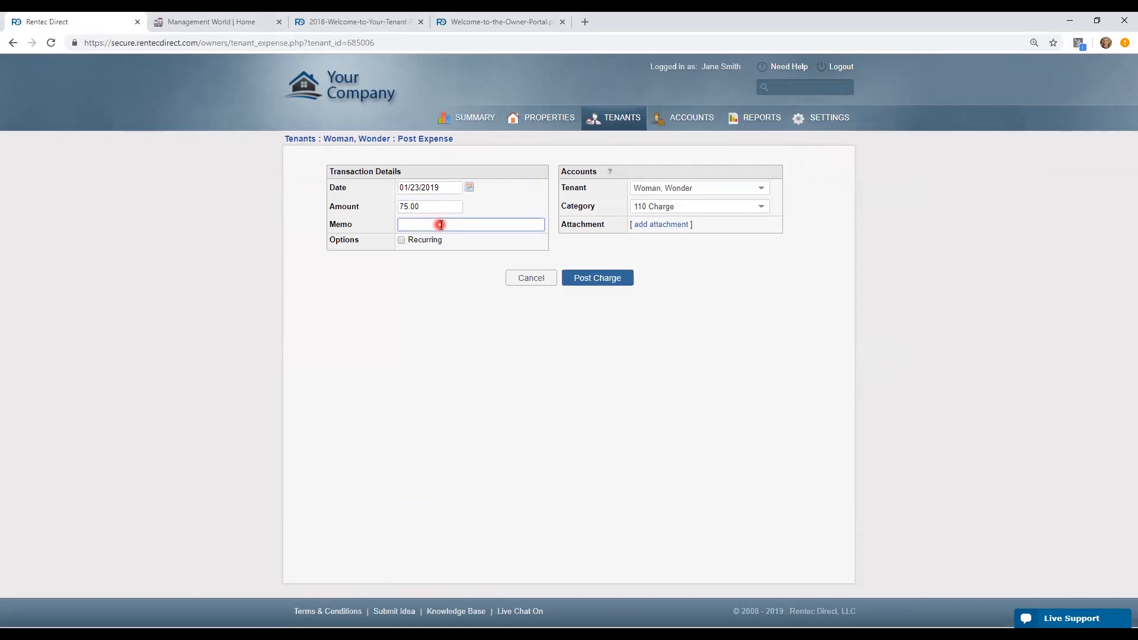
type("late fee from January")
Look through the expense categories, keep 110 Charge, and post the late fee charge
left_click(657, 207)
scroll(666, 267, "down", 5)
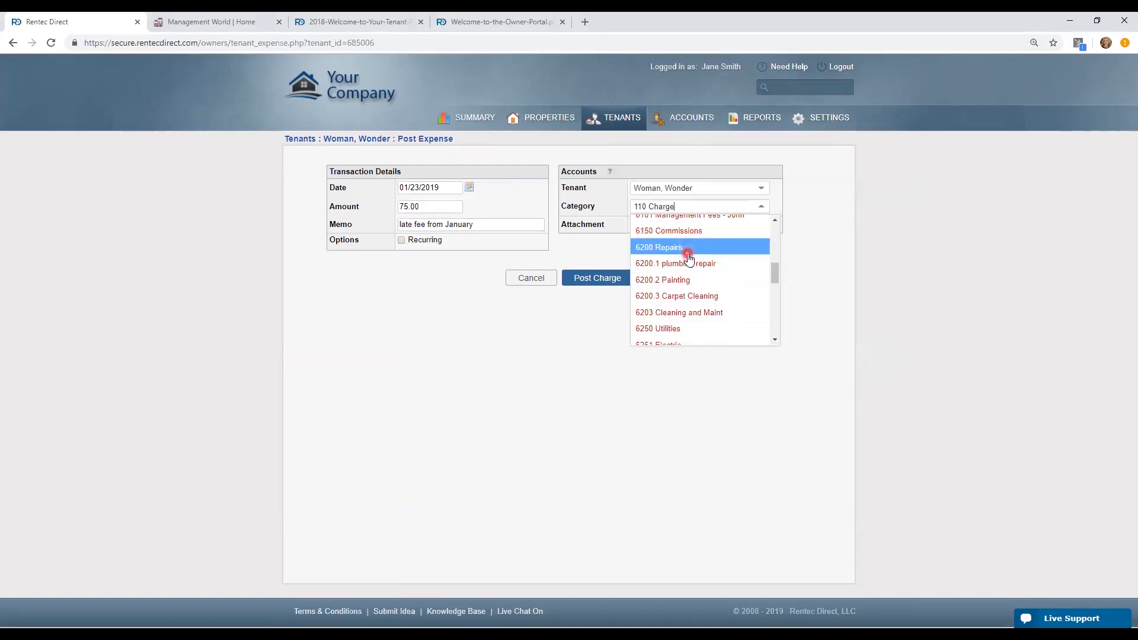
left_click(598, 253)
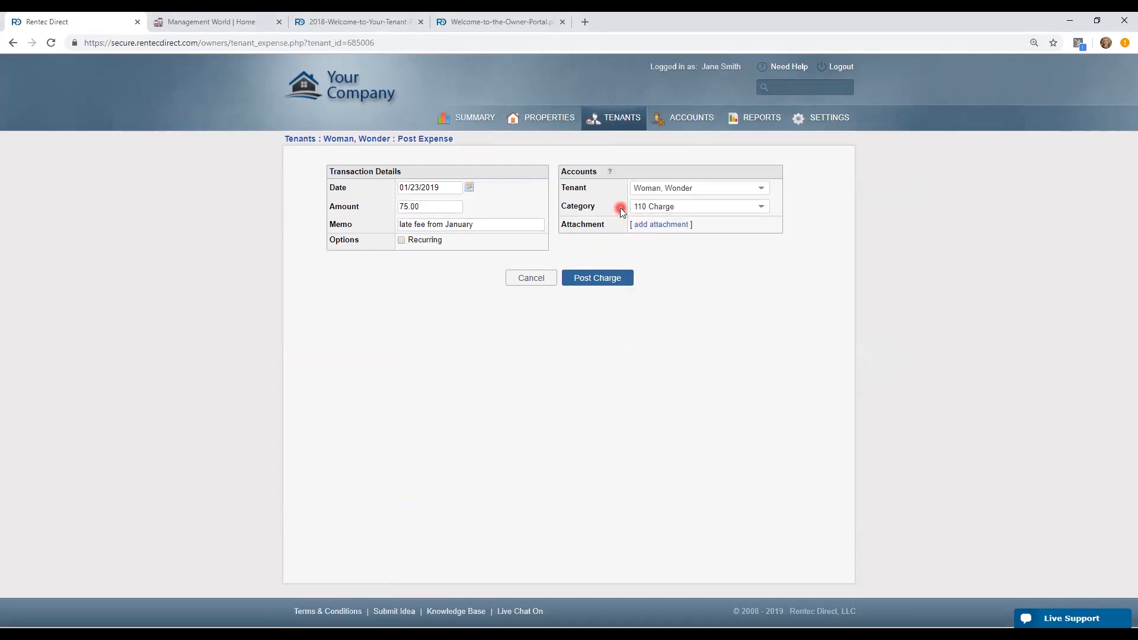
left_click(614, 278)
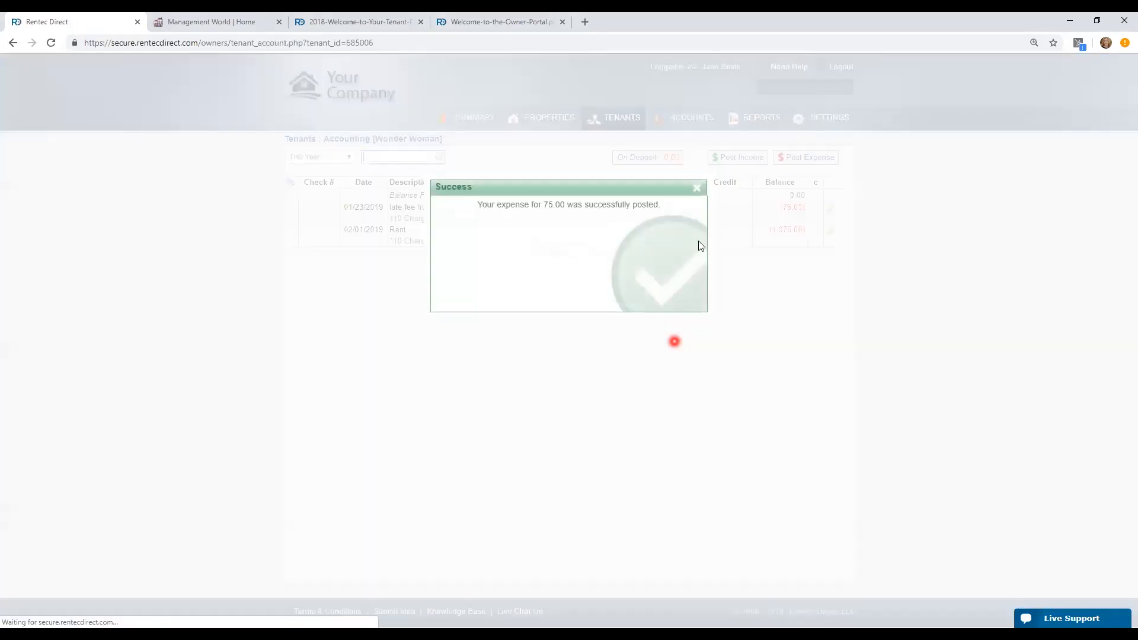
left_click(701, 189)
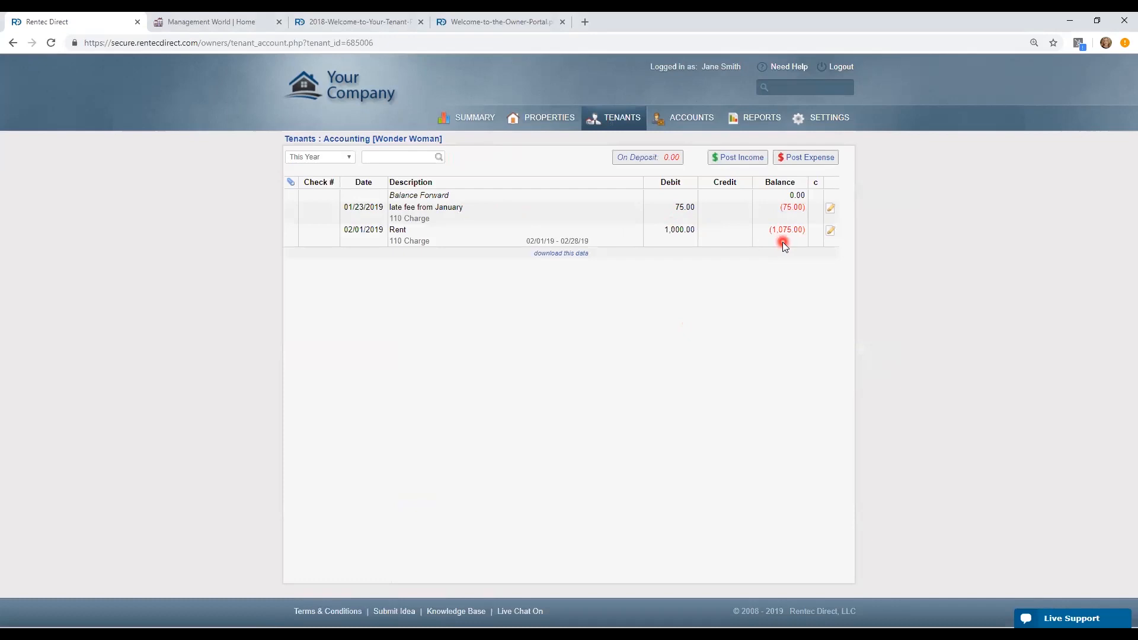
Delete the "late fee from January" transaction from the Lakeside tenant's ledger
left_click(833, 213)
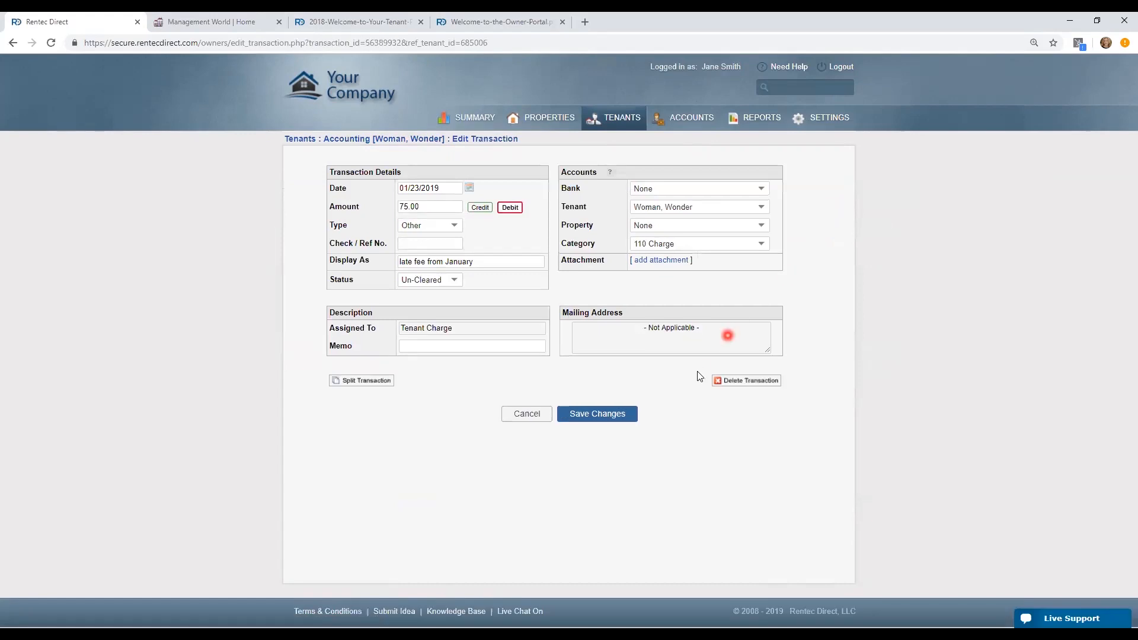
left_click(718, 381)
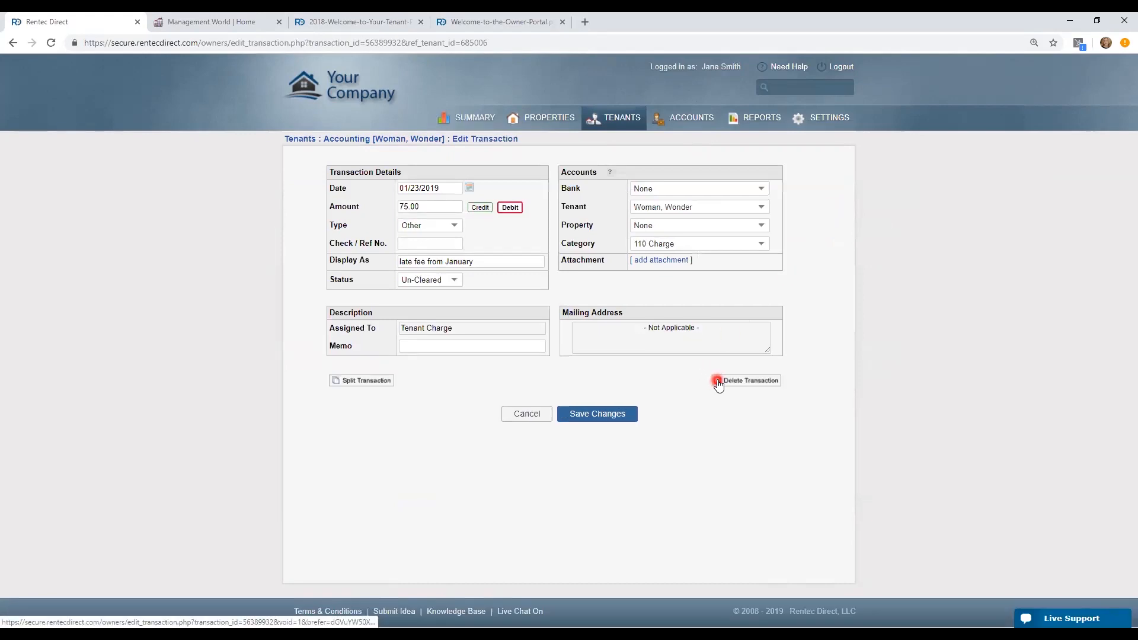
left_click(628, 114)
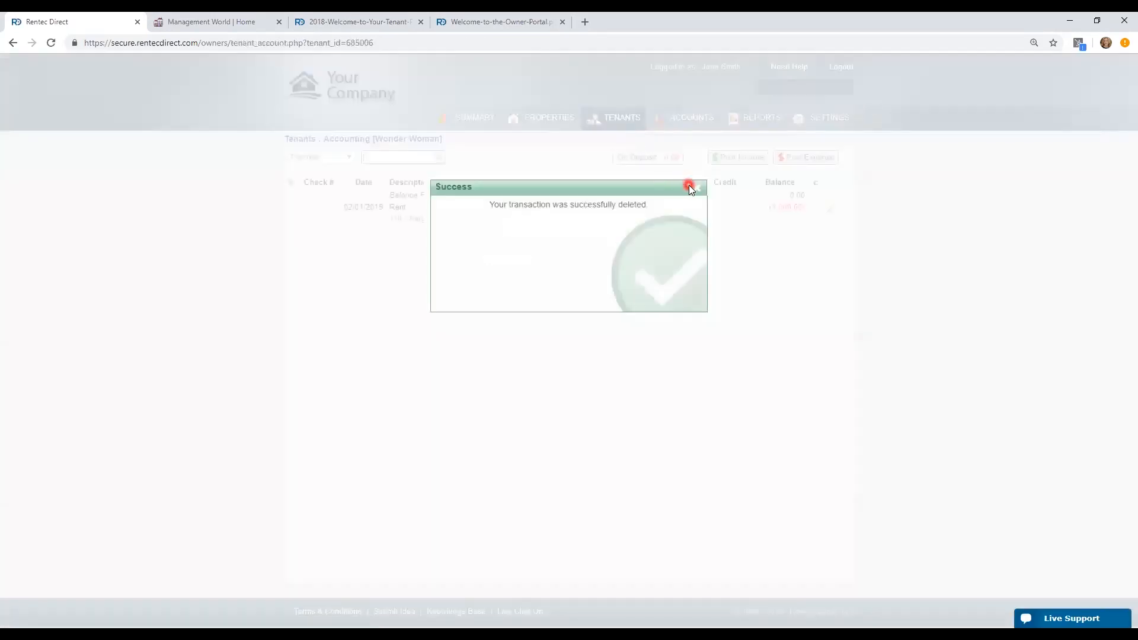
left_click(690, 187)
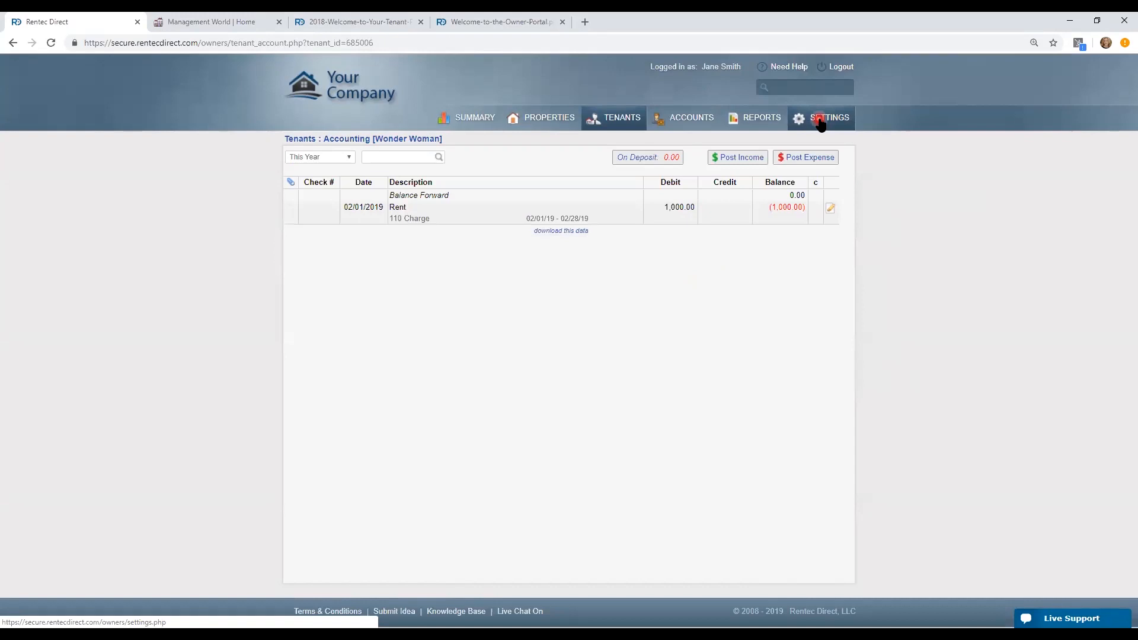
Open the Lakeside tenant's deposit ledger, view the Return Deposit and Charge against Deposit options, and close it unsubmitted
left_click(617, 117)
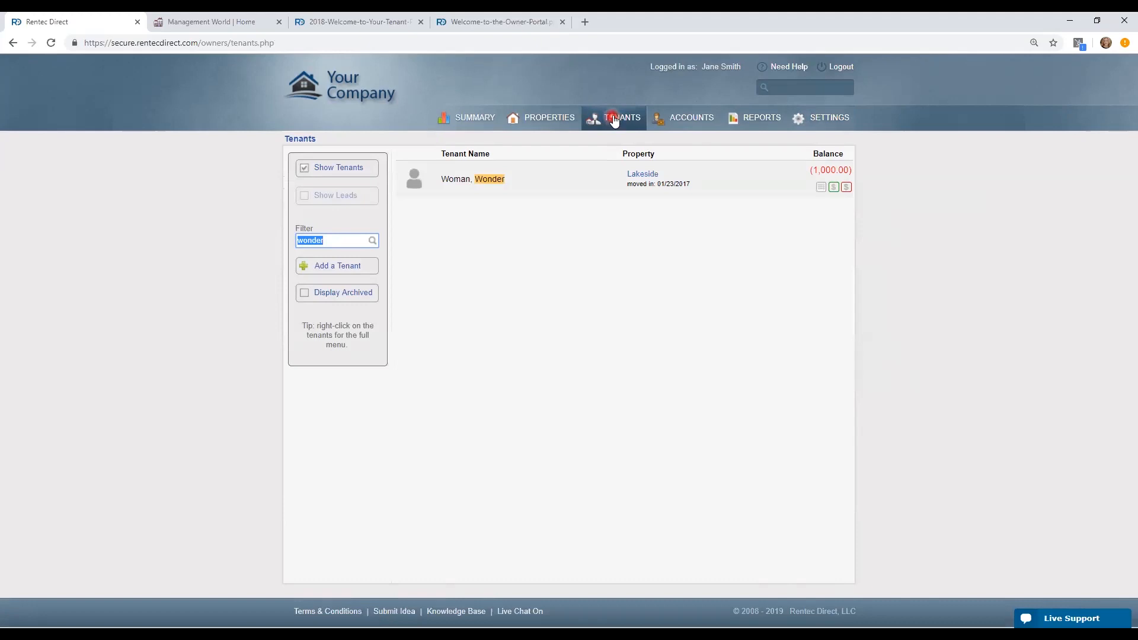
left_click(824, 170)
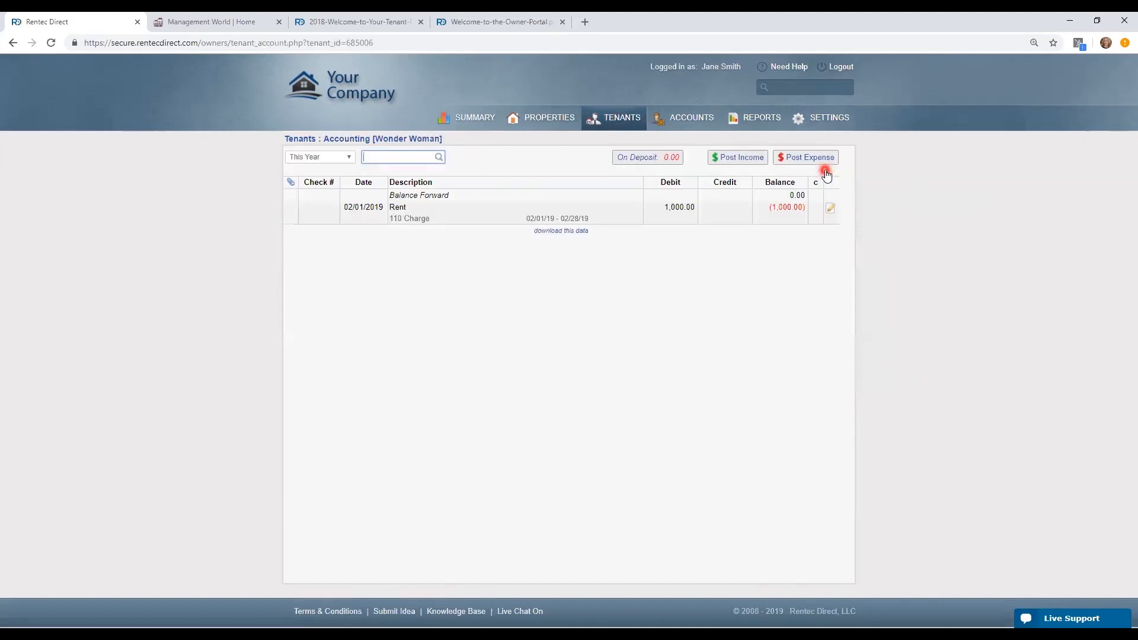
left_click(654, 161)
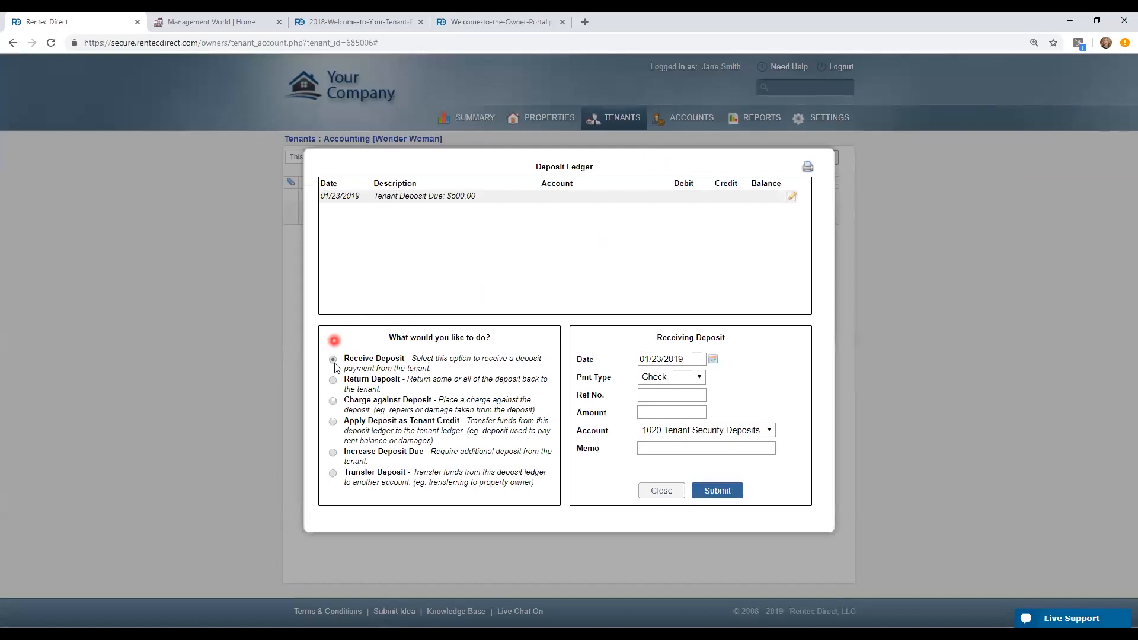
left_click(332, 381)
left_click(333, 404)
left_click(661, 490)
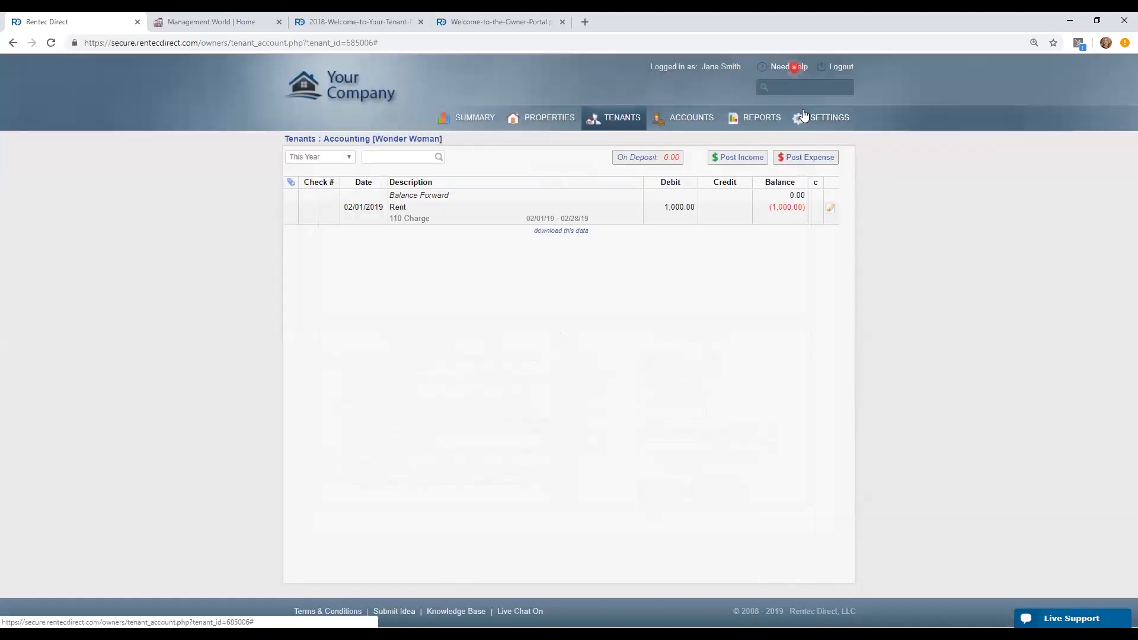
Search the help for "discounts"
left_click(793, 67)
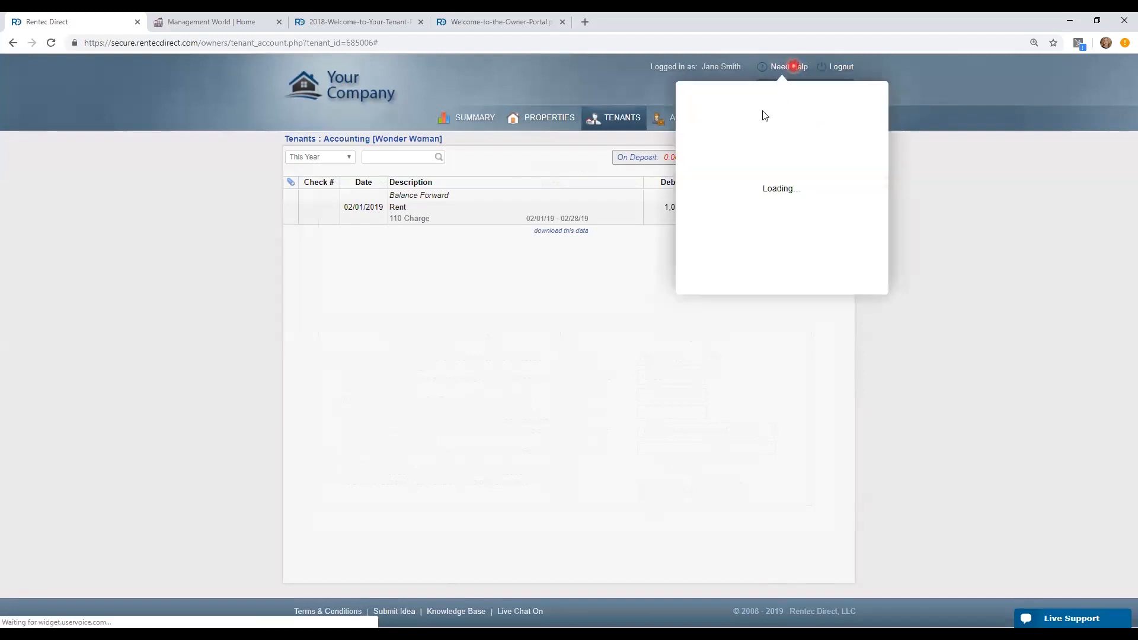
left_click(740, 119)
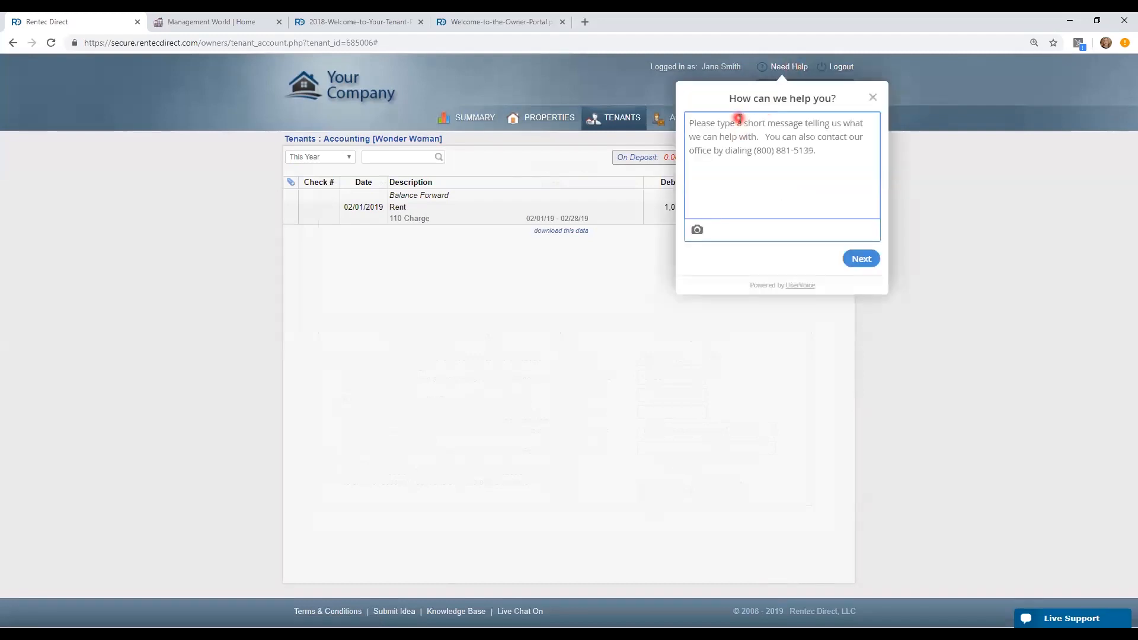
type("discont")
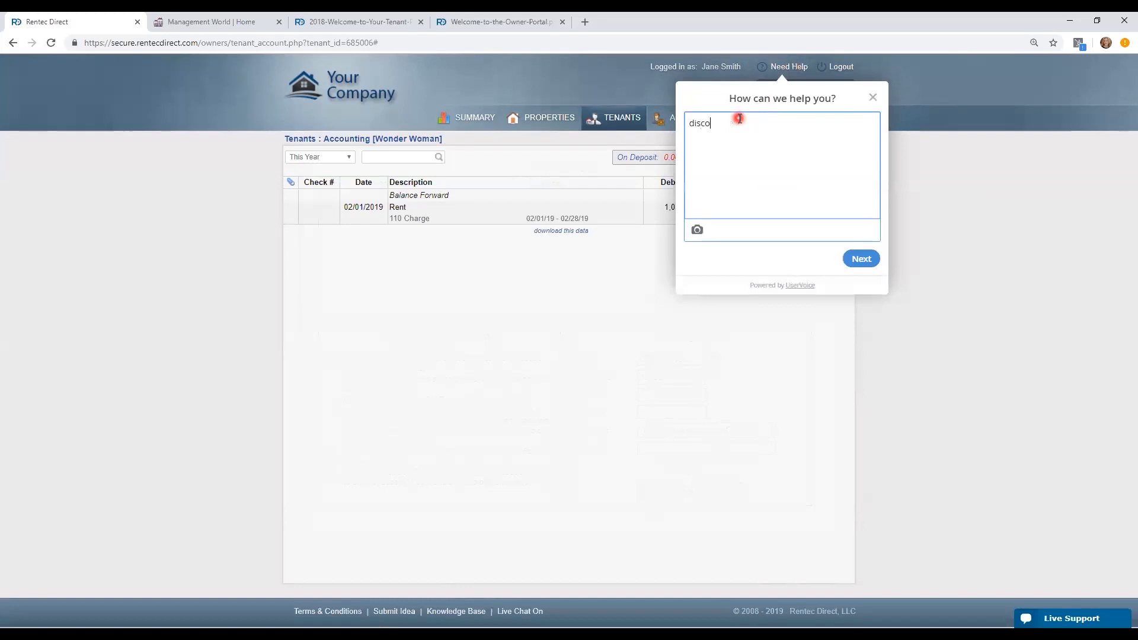
key("BackSpace")
key("BackSpace")
type("unts")
left_click(860, 258)
View the help article "Rent Discount, Tenant Credit or Concession, Write Off" and close the help
left_click(821, 143)
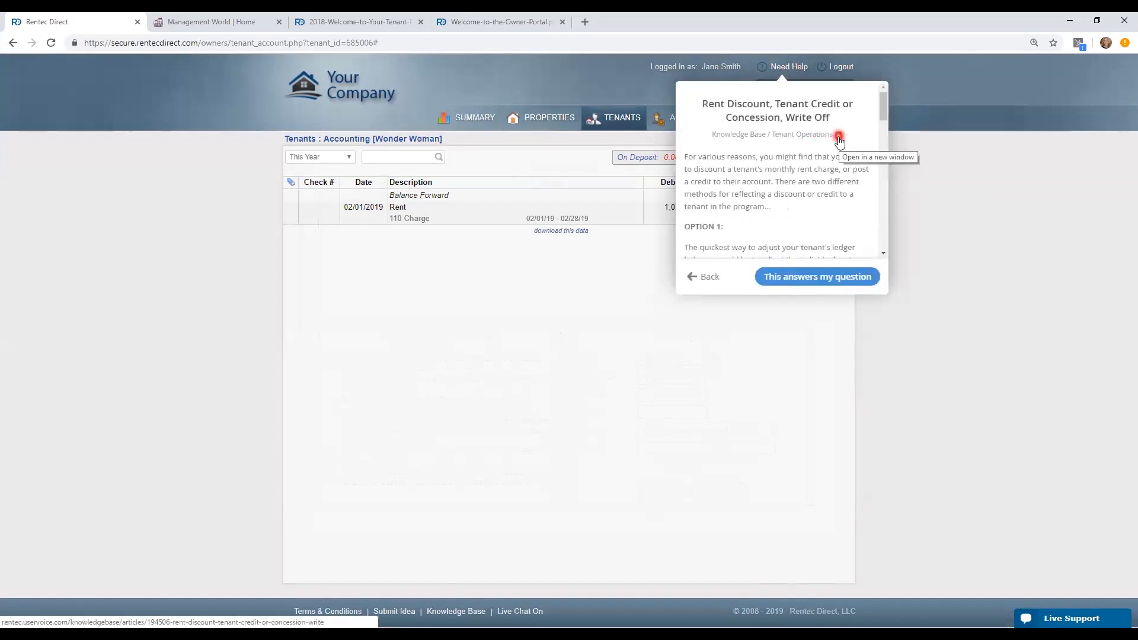
left_click(707, 279)
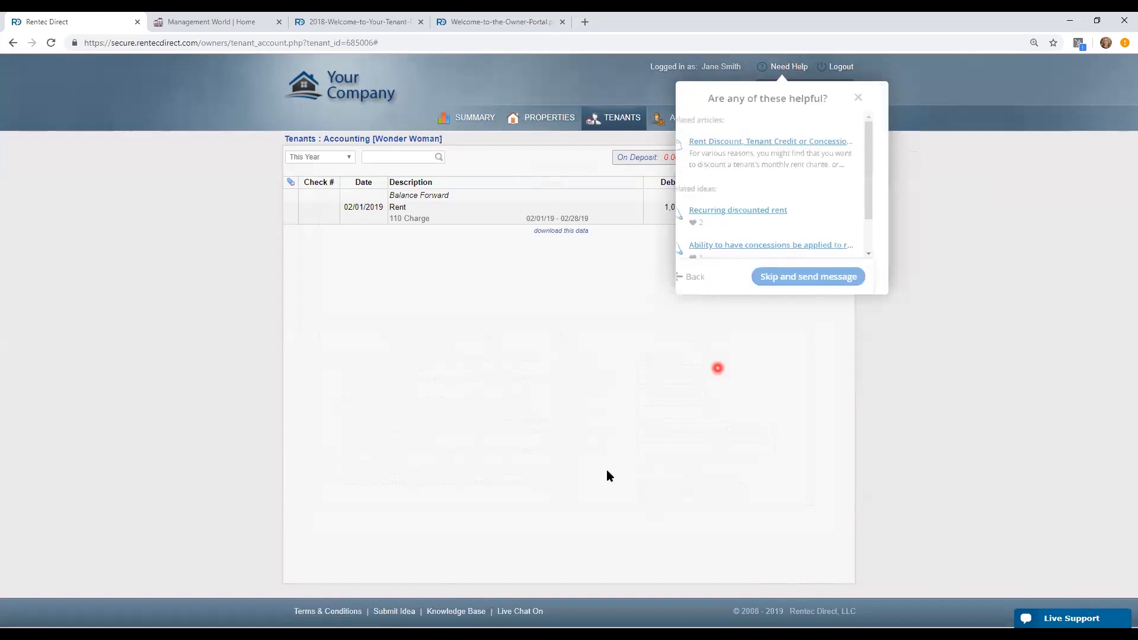
left_click(709, 278)
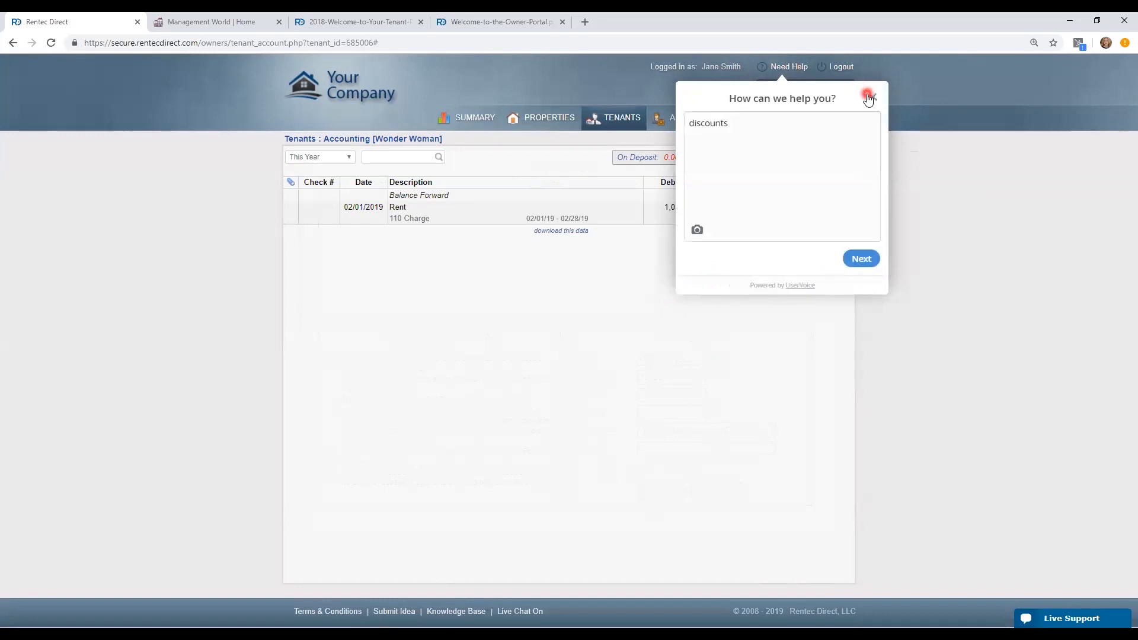
left_click(870, 96)
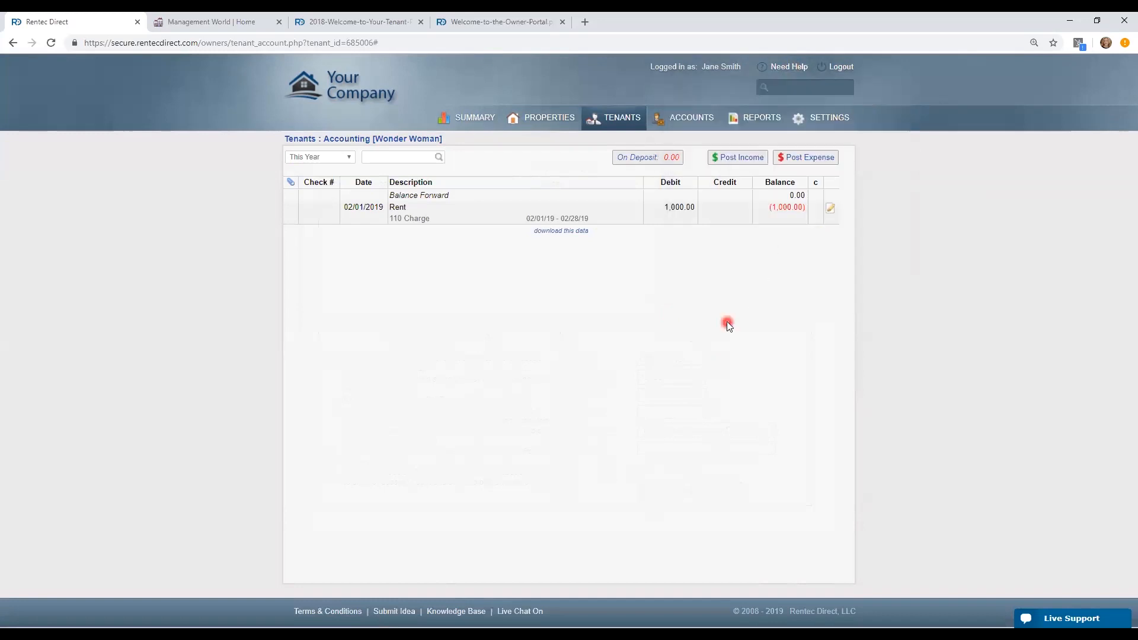
Deposit all transactions from the Undeposited Funds account into General Operating and create the deposit slip
left_click(700, 122)
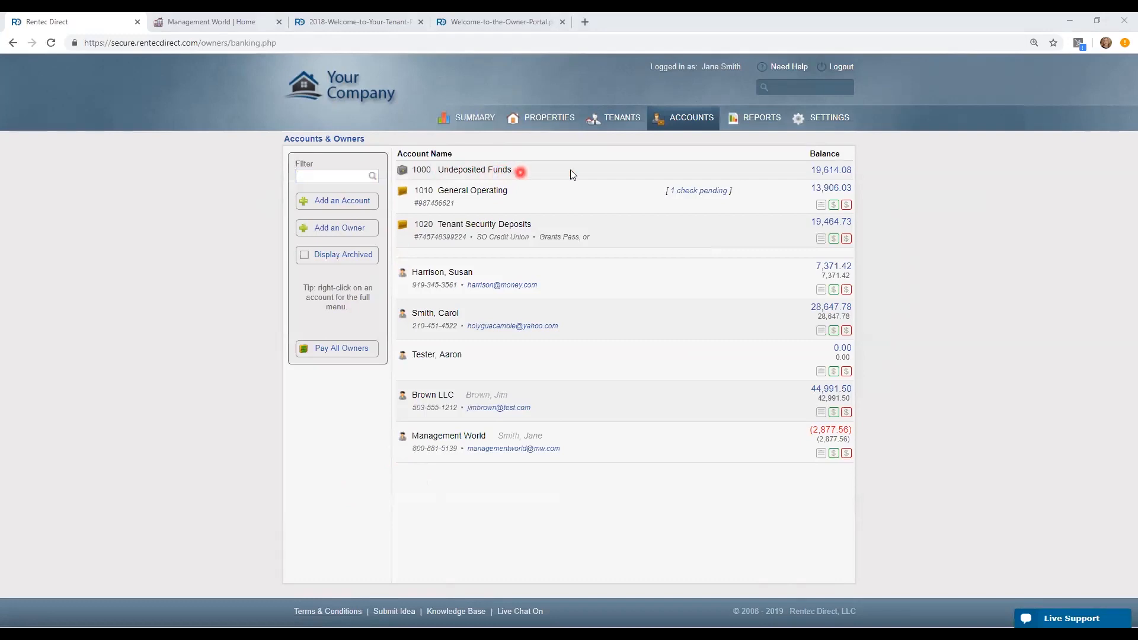
left_click(837, 170)
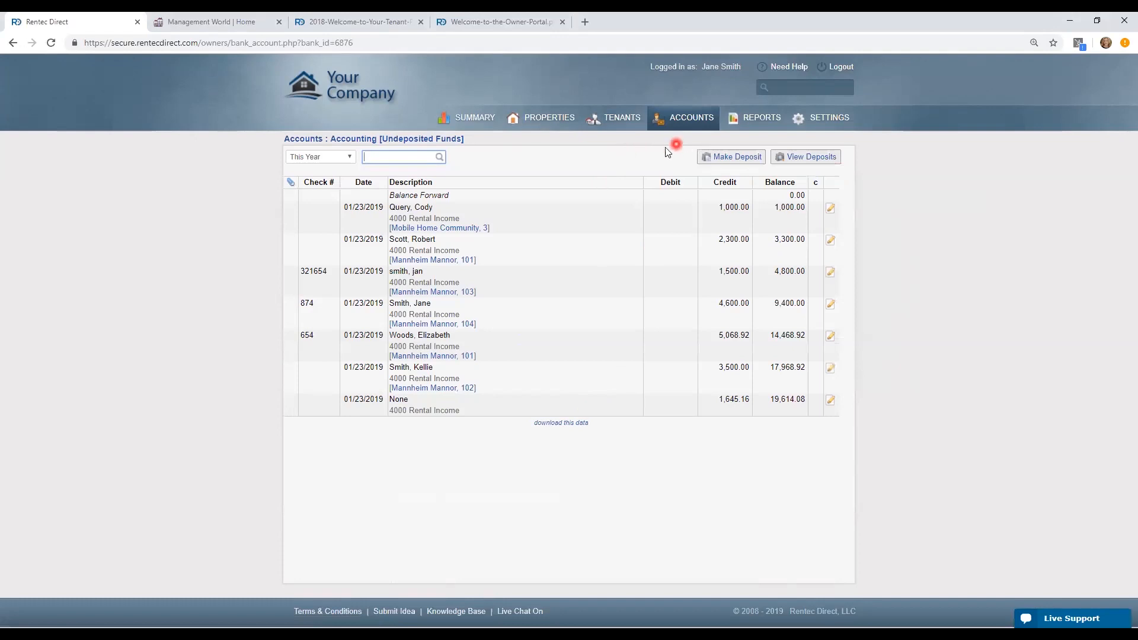
left_click(732, 159)
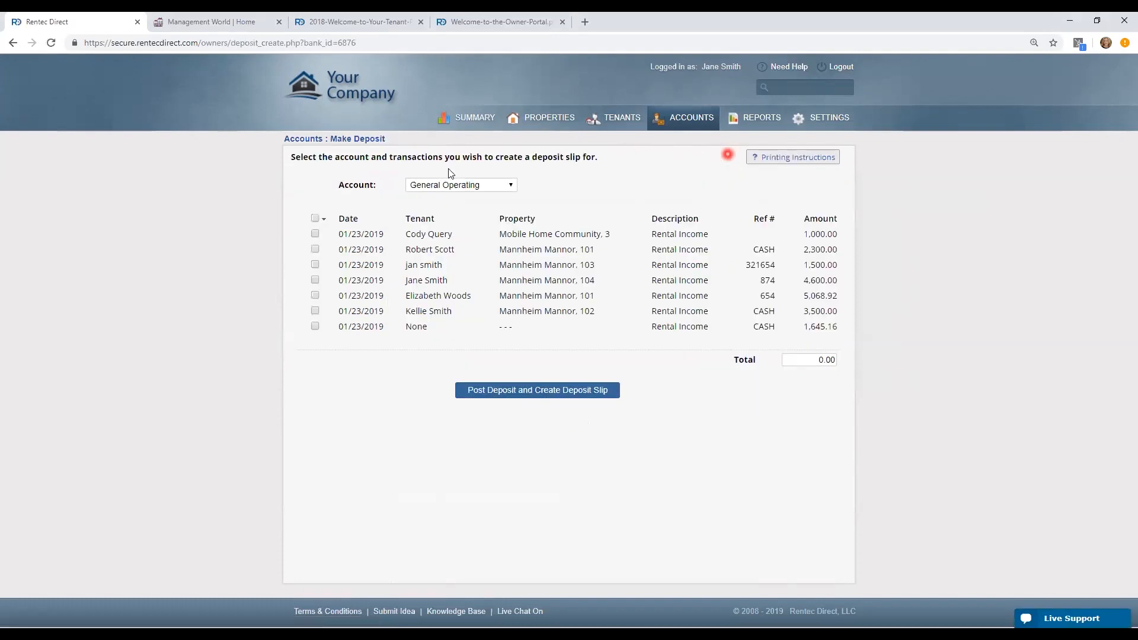
left_click(315, 233)
left_click(314, 218)
left_click(536, 393)
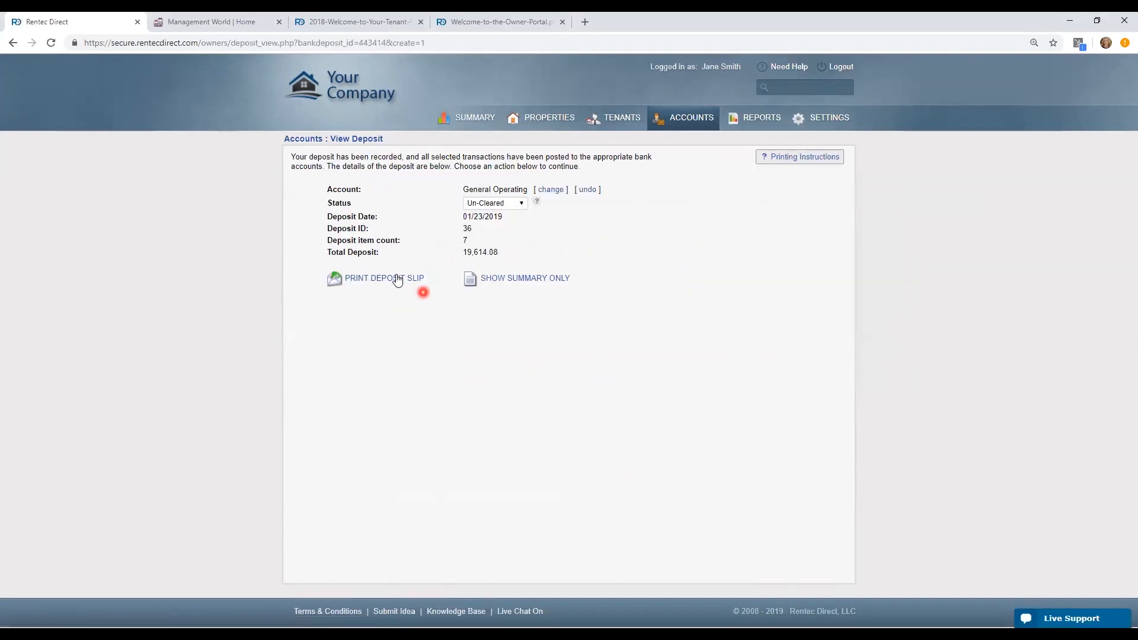
Display the printable deposit slip, review its summary and deposit detail, and close it
left_click(397, 278)
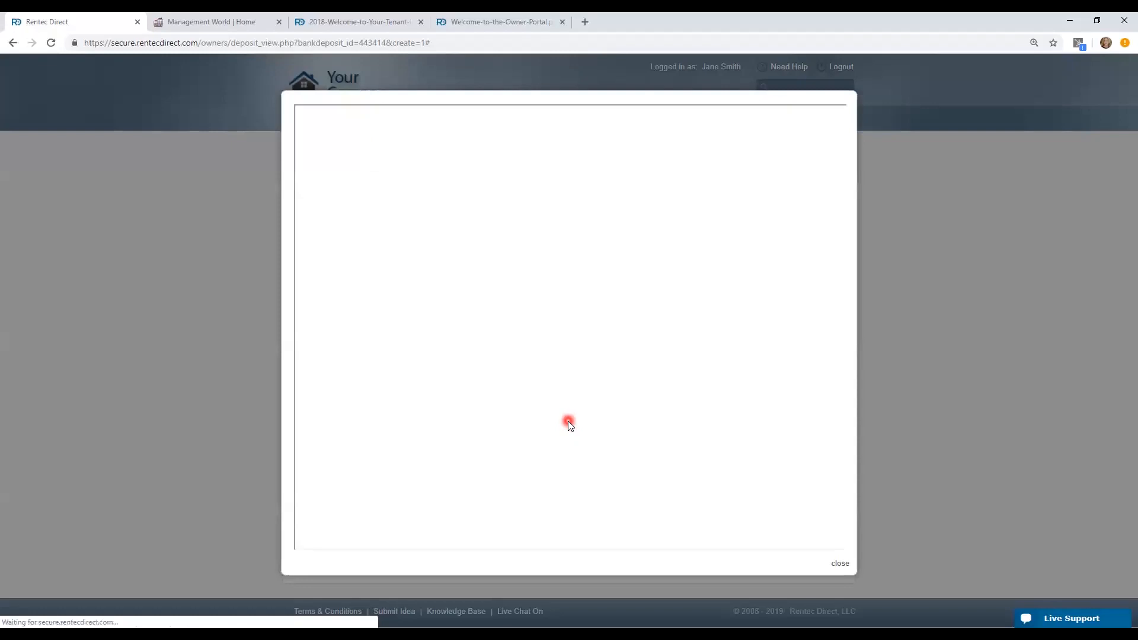
scroll(670, 380, "down", 3)
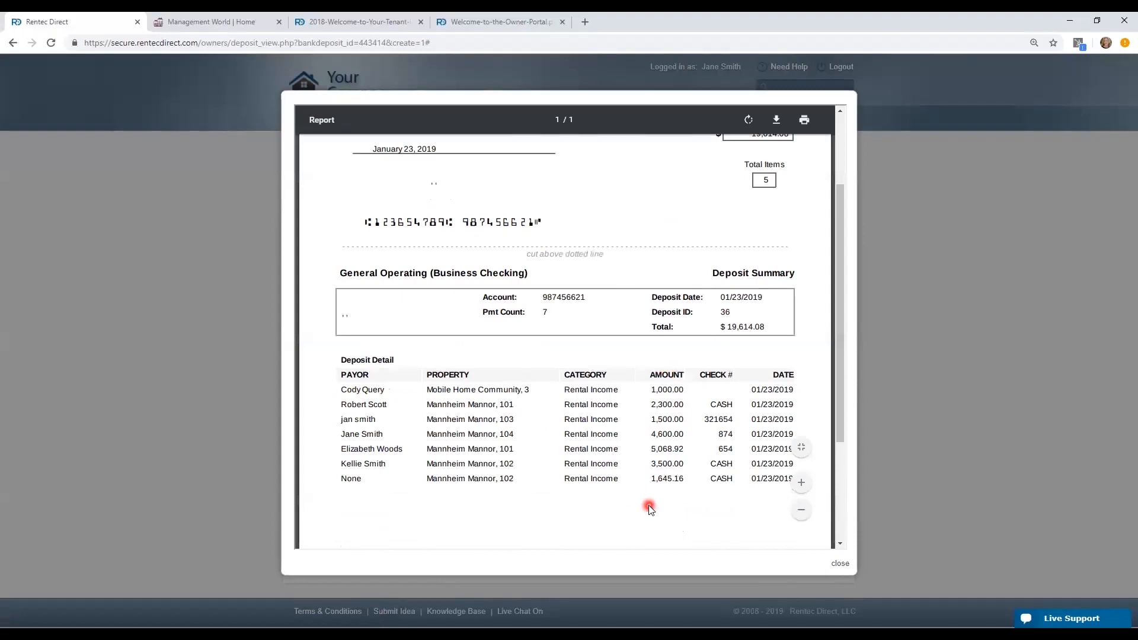
scroll(650, 509, "up", 3)
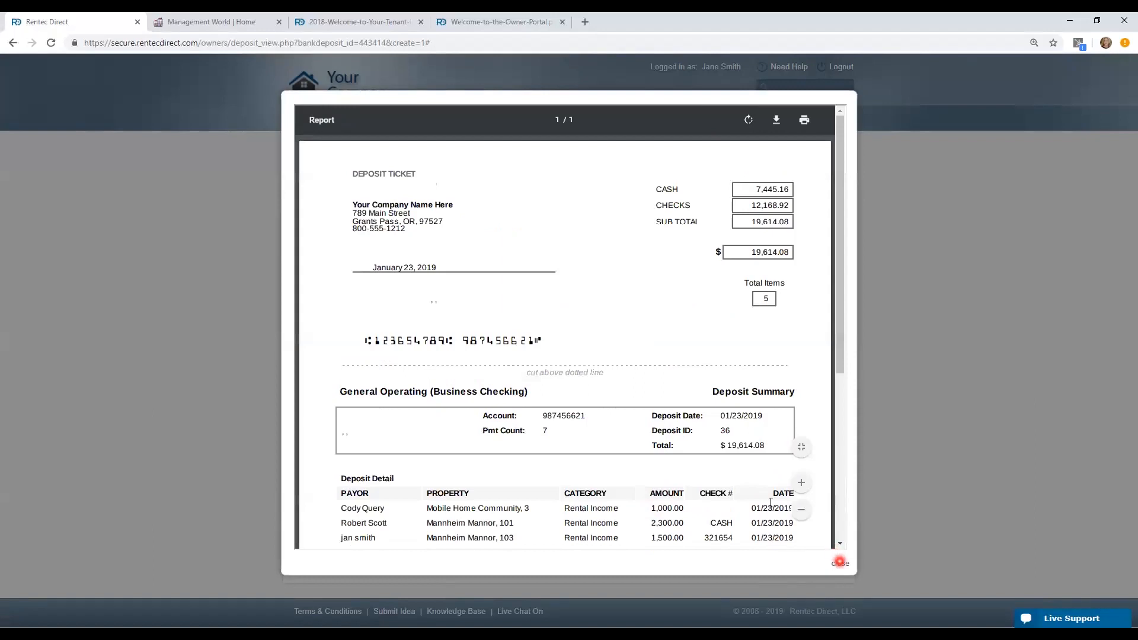
left_click(840, 563)
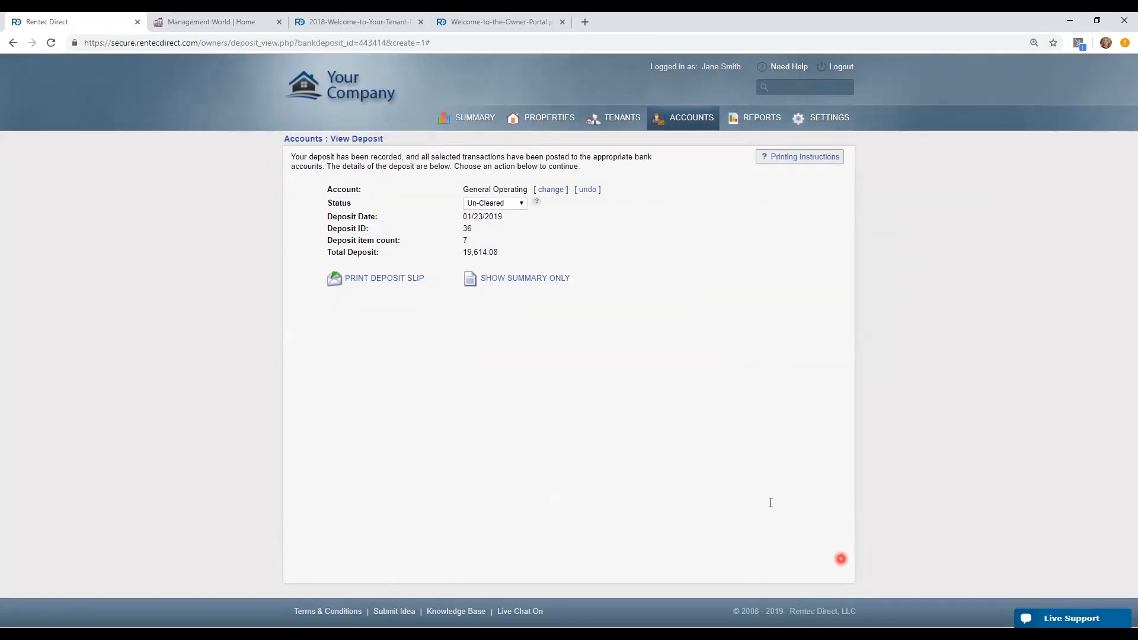
Go back to the accounts and owners list and examine the actions available for the General Operating account
left_click(691, 118)
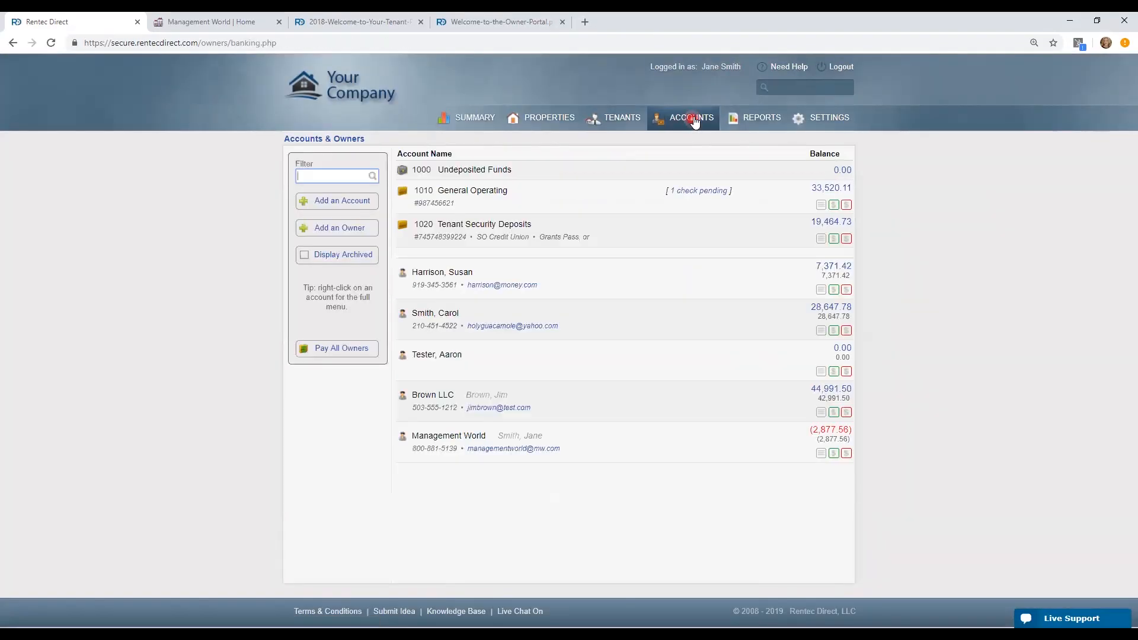
left_click(707, 174)
left_click(824, 208)
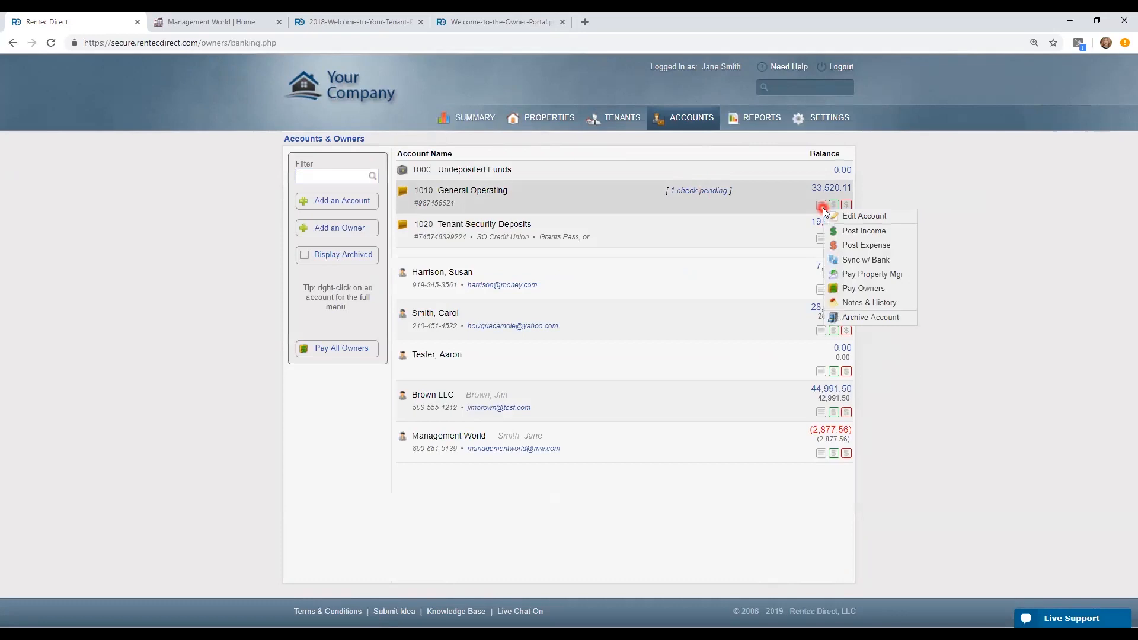
left_click(895, 232)
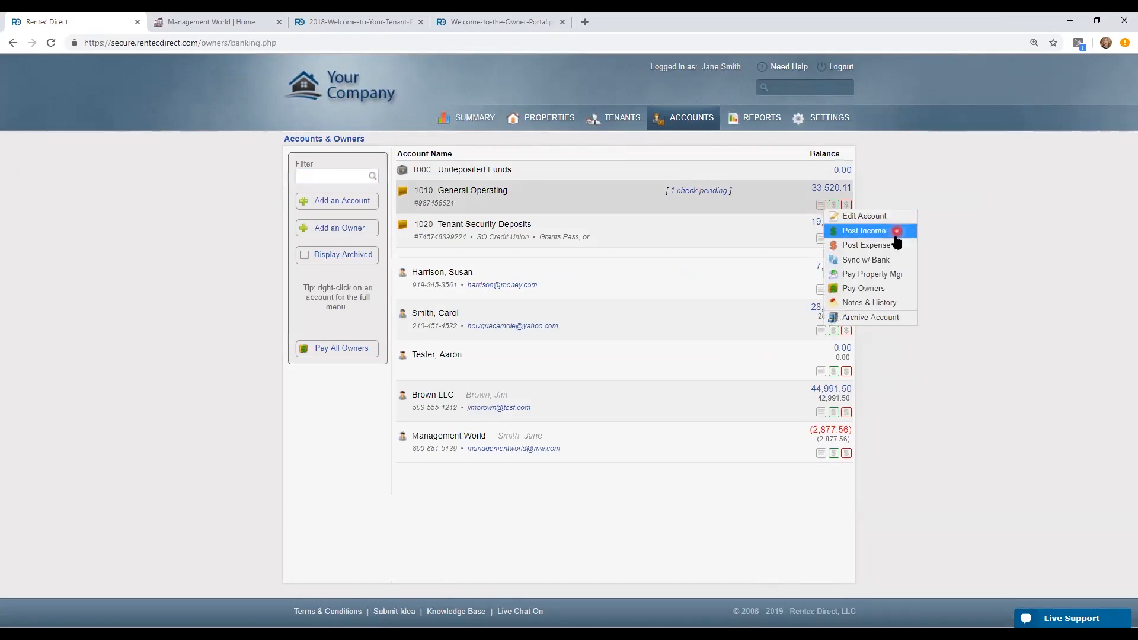
left_click(885, 260)
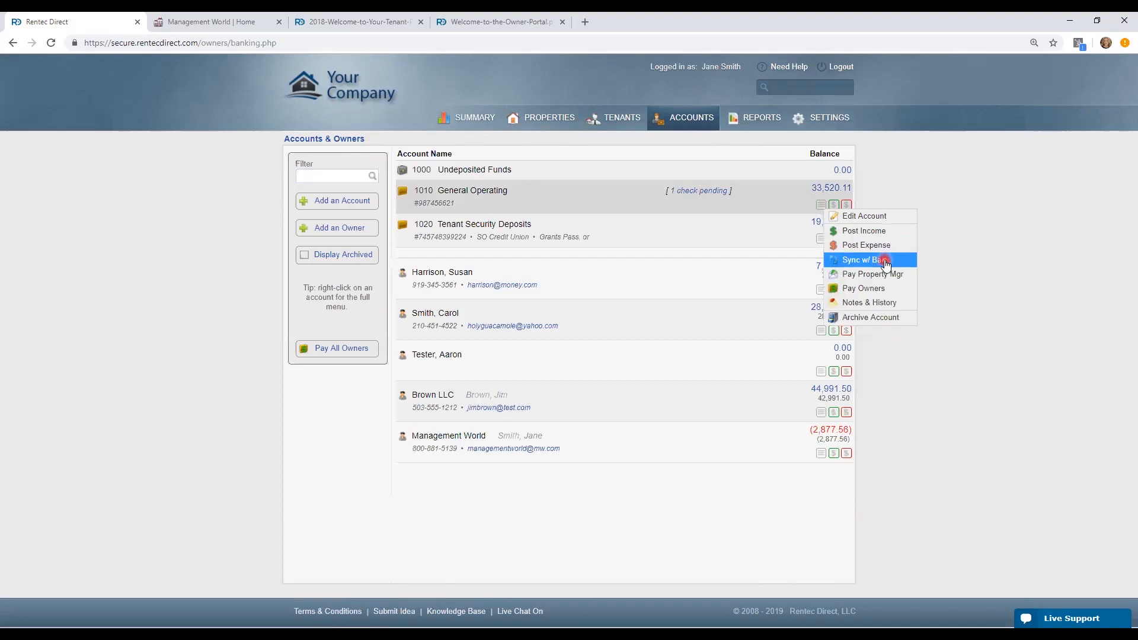
left_click(905, 275)
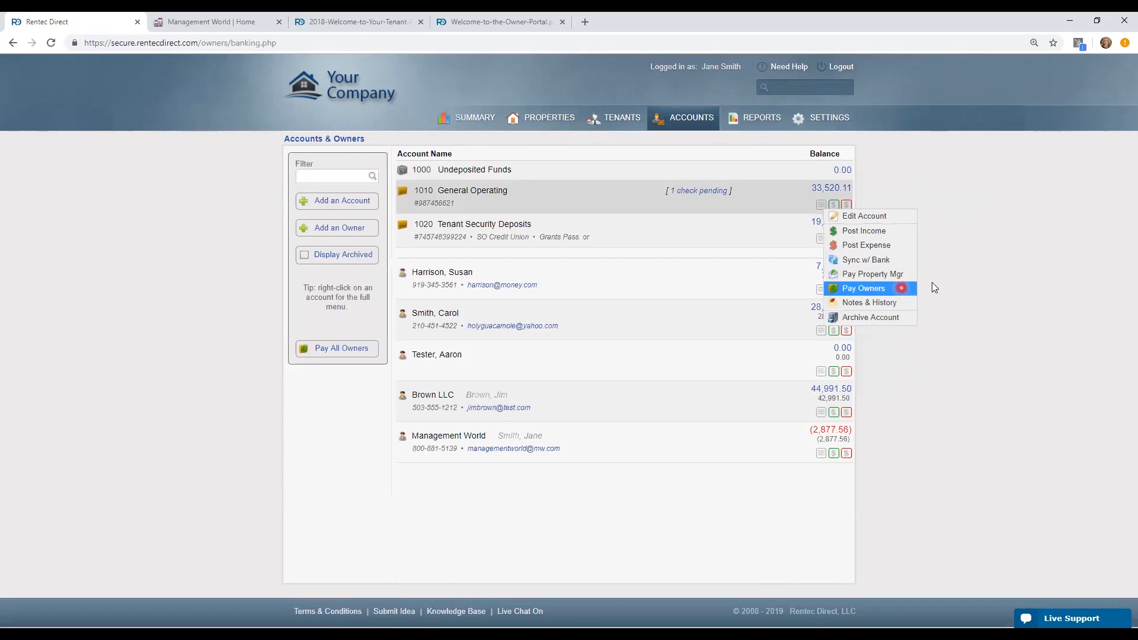
left_click(926, 372)
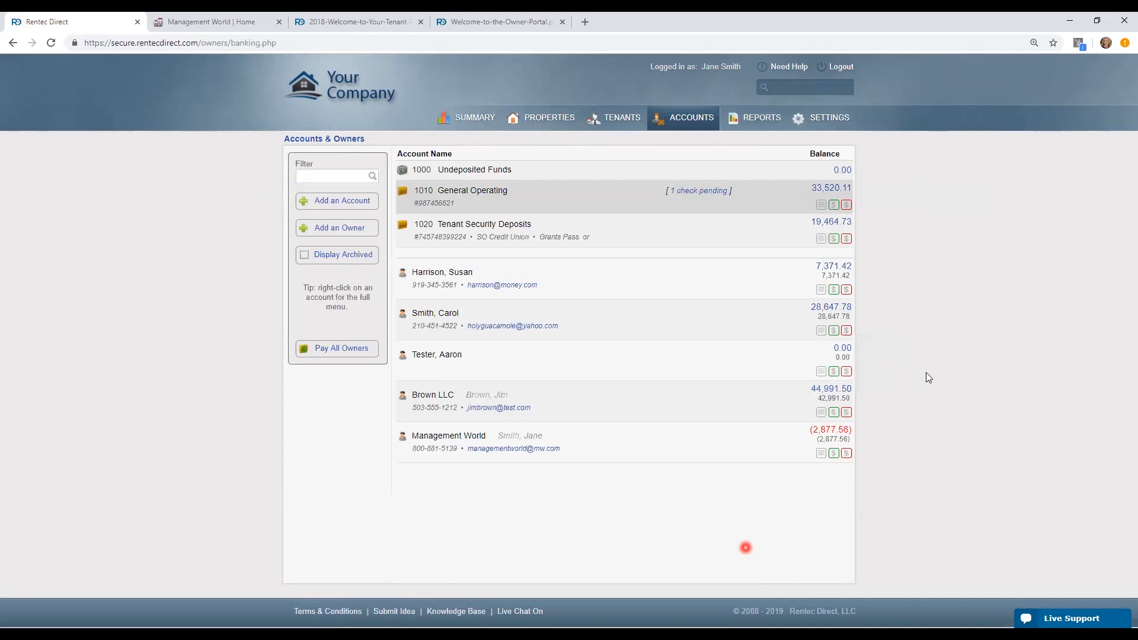
Open the payment list for all owners, select every owner, and cancel without paying
left_click(337, 351)
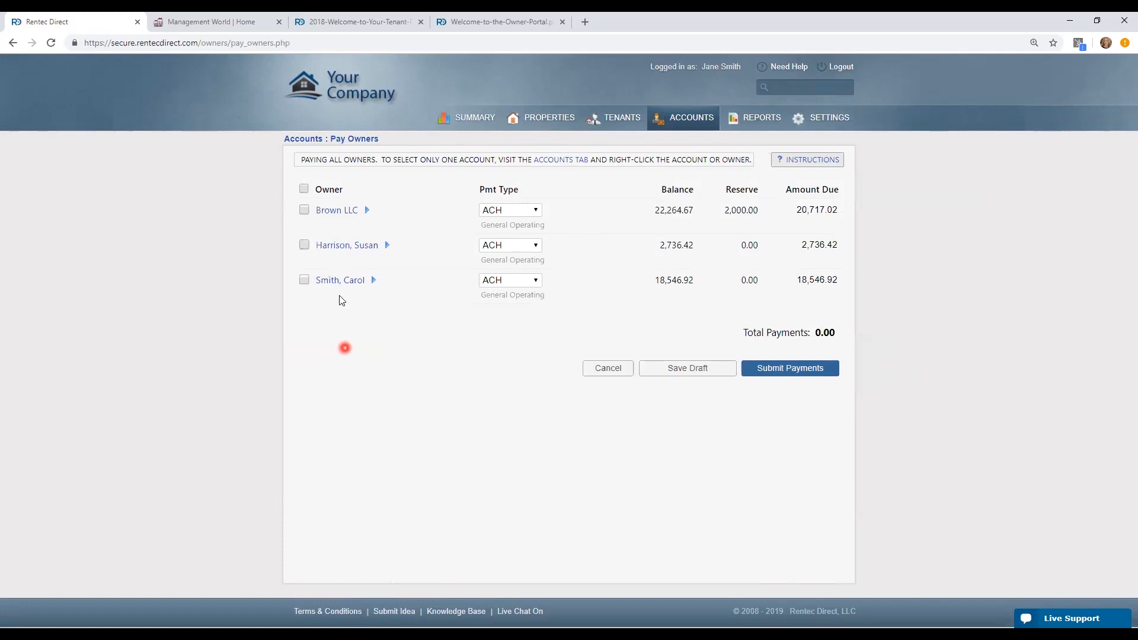
left_click(304, 189)
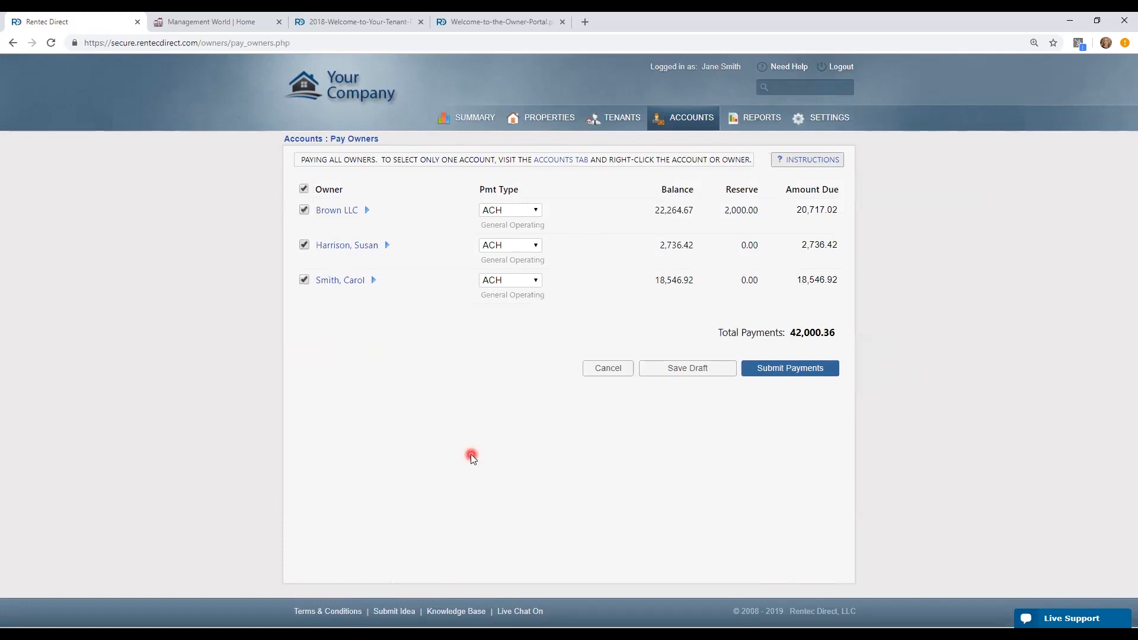
left_click(796, 376)
left_click(615, 371)
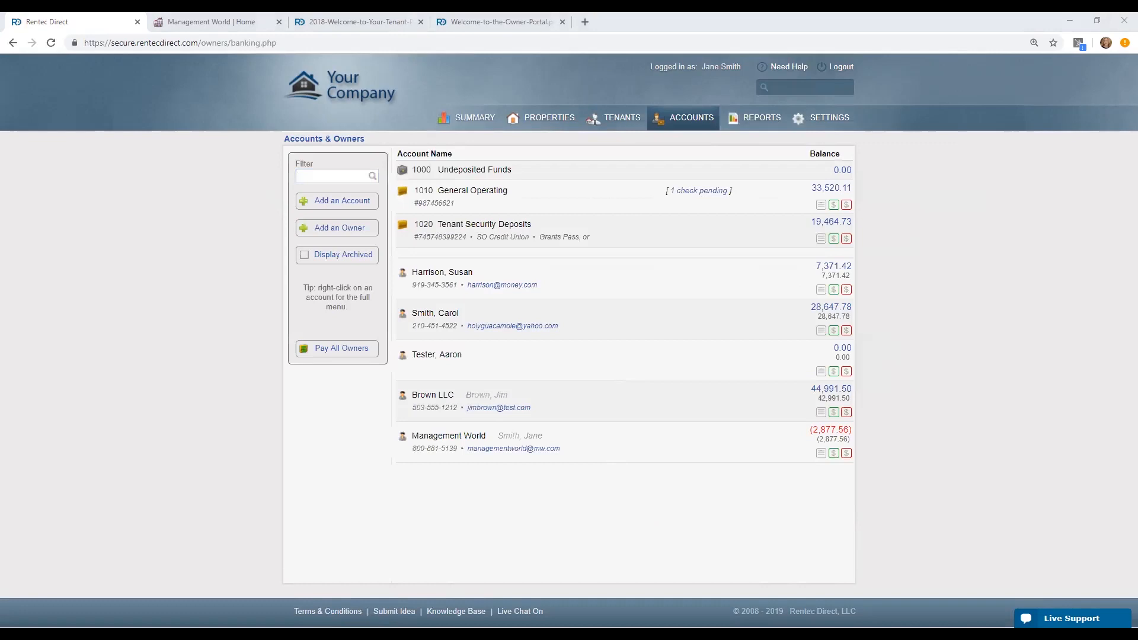
Examine the financial reports with their property choices, and the Renter/HOA reports
left_click(762, 120)
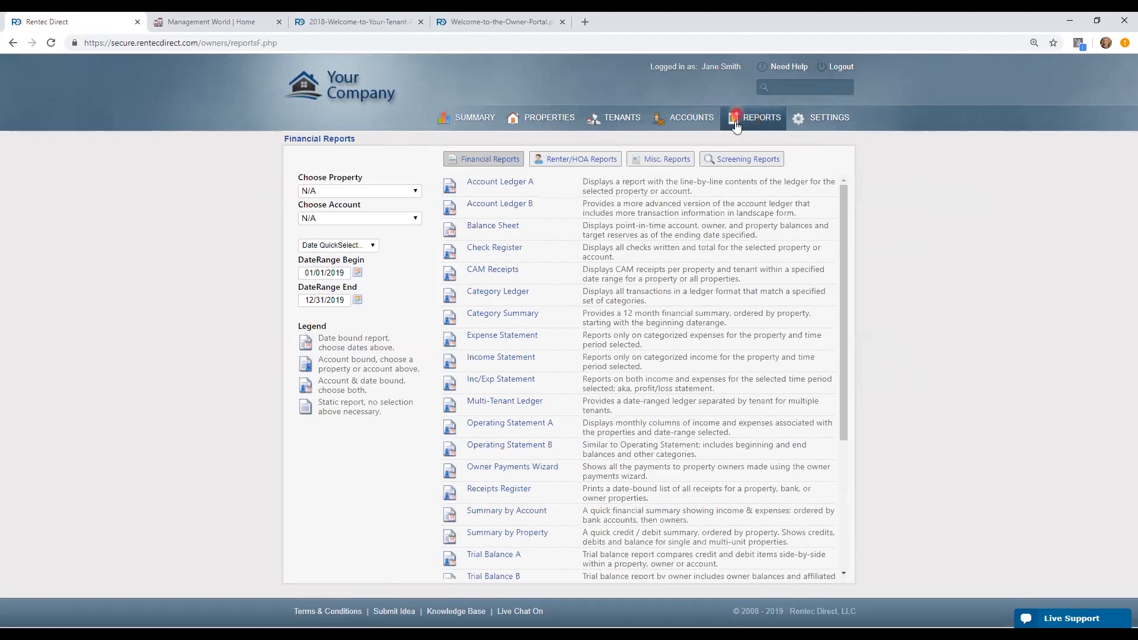
left_click(609, 160)
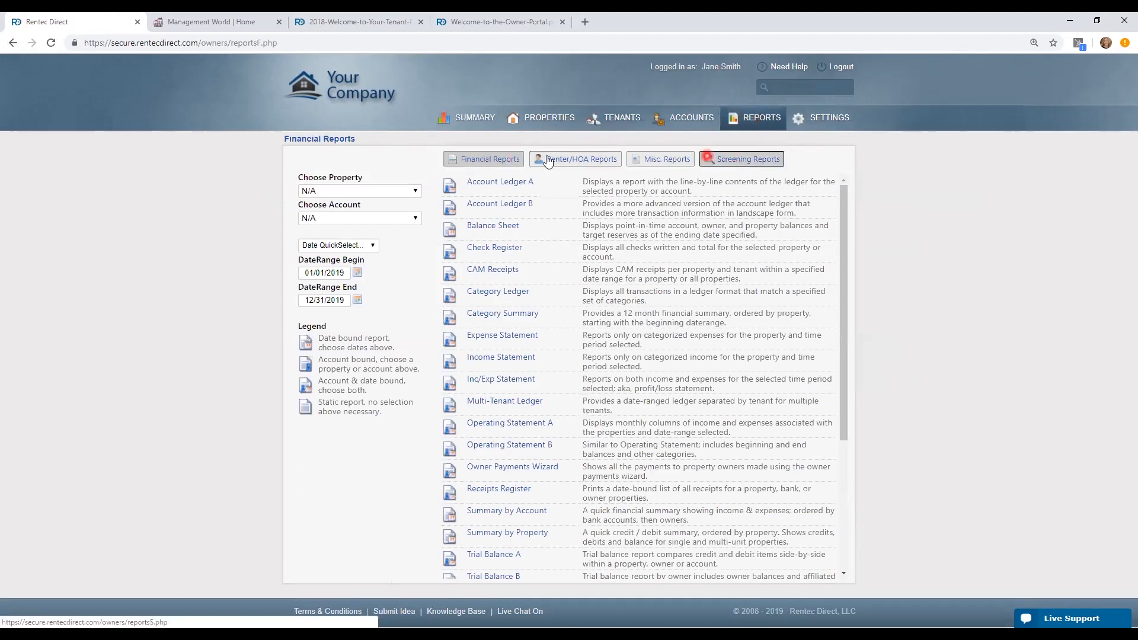
left_click(471, 159)
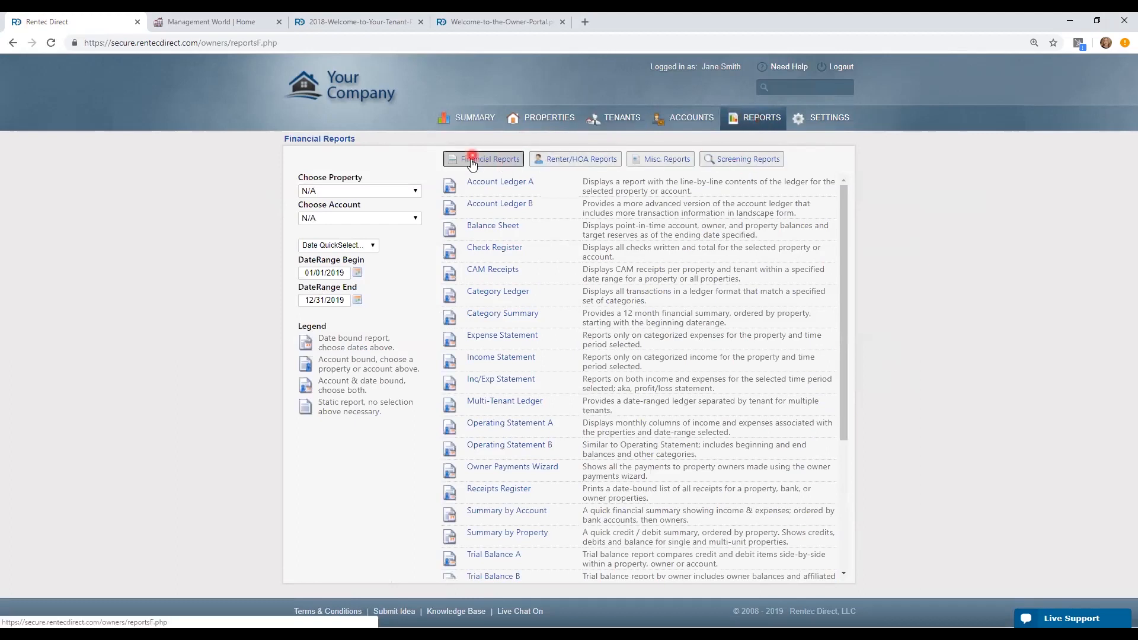
left_click(416, 191)
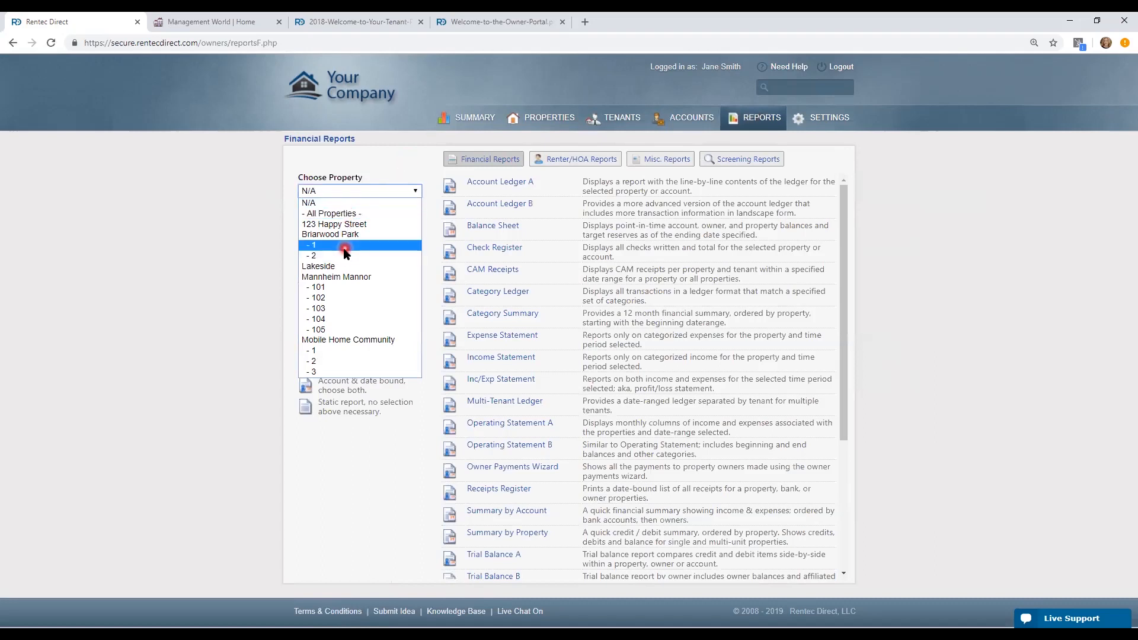
left_click(386, 166)
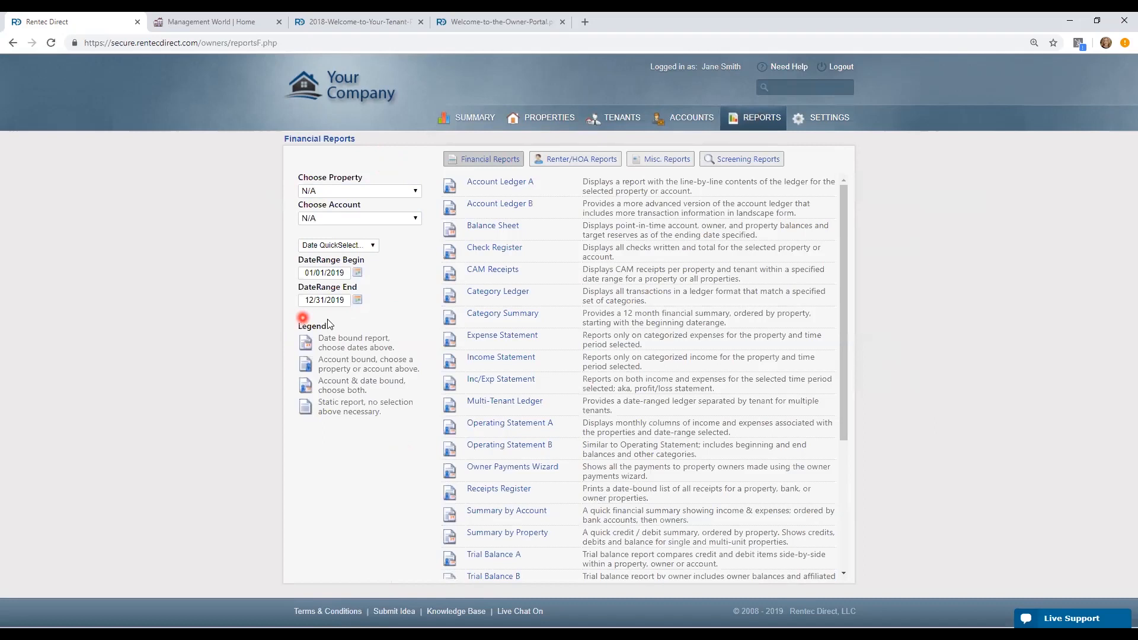
mouse_move(445, 320)
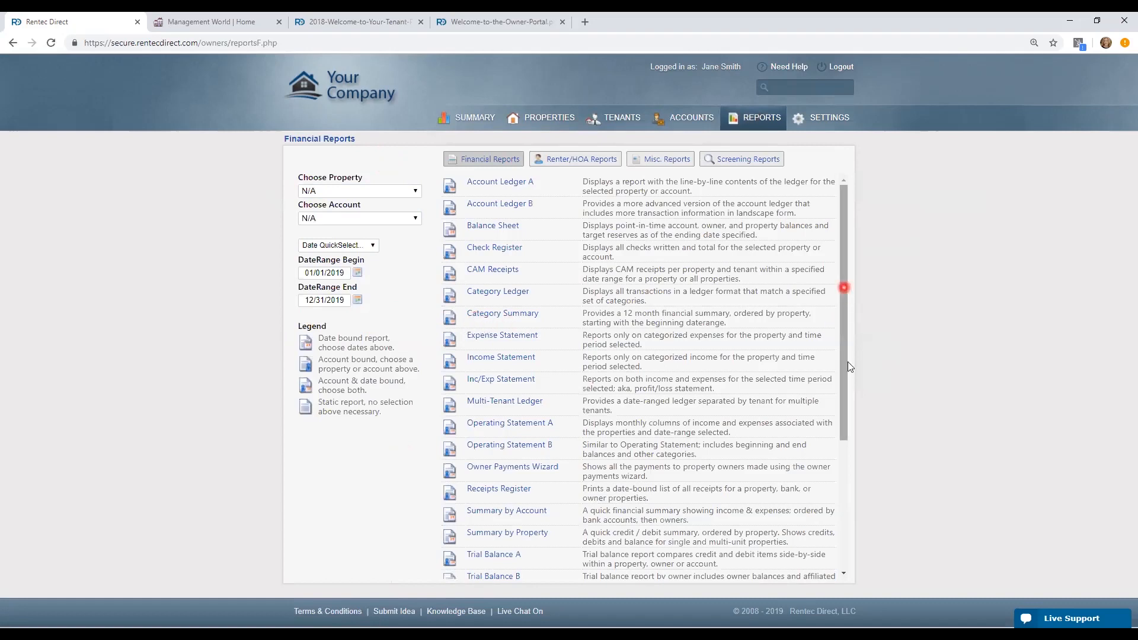
scroll(838, 436, "down", 4)
left_click_drag(838, 436, 831, 338)
left_click(573, 160)
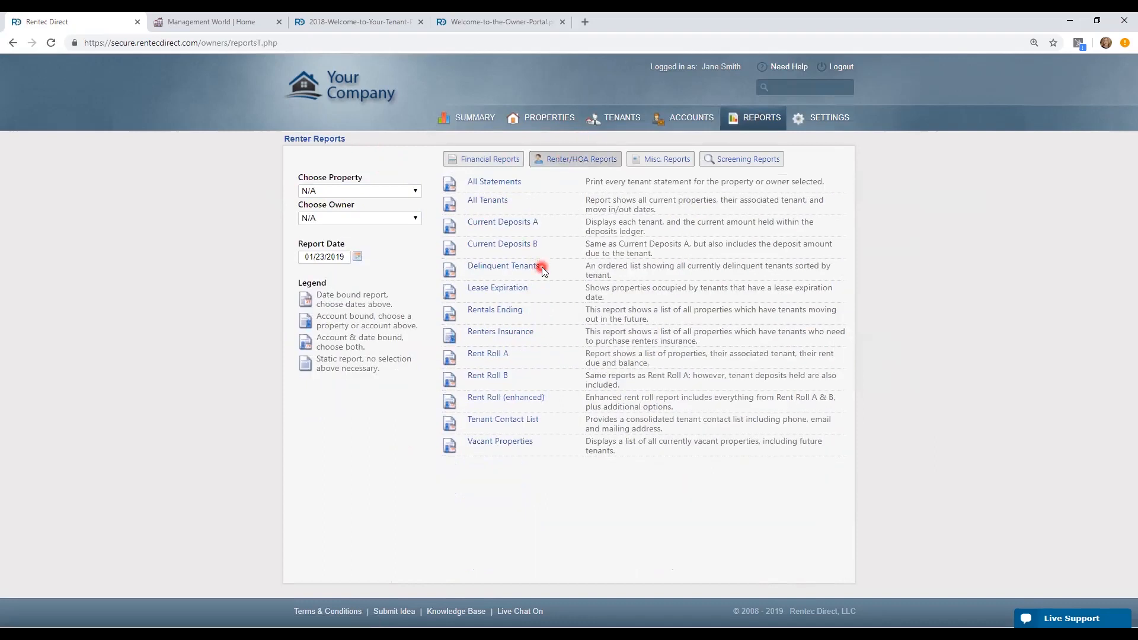
View the tenant screening reports and open the subject details form for ordering a new background check
left_click(759, 166)
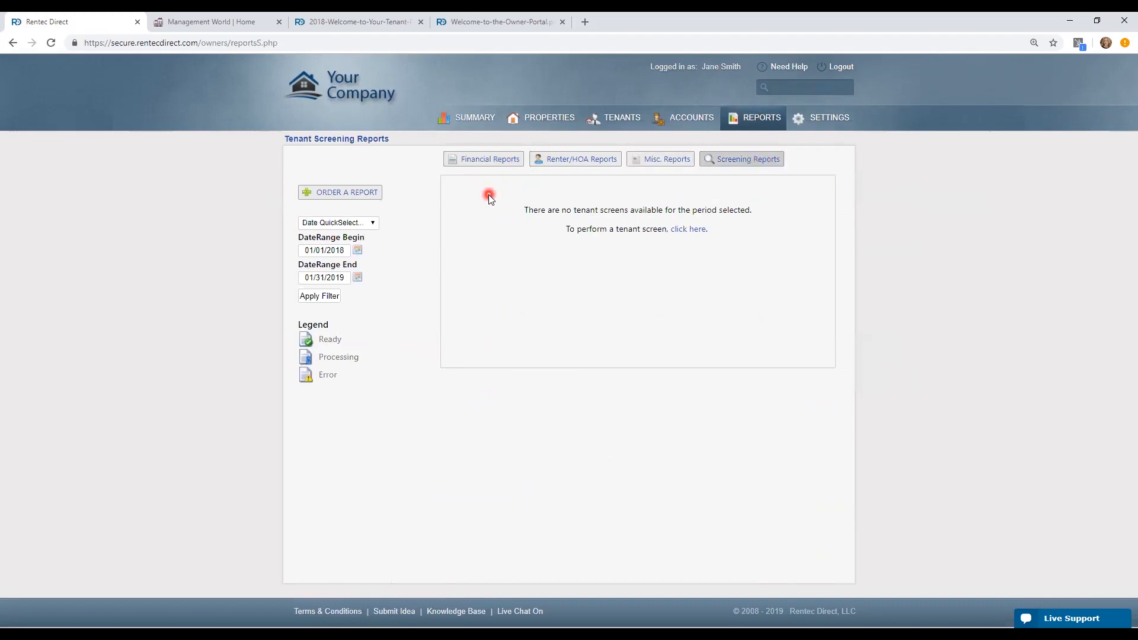
left_click(749, 161)
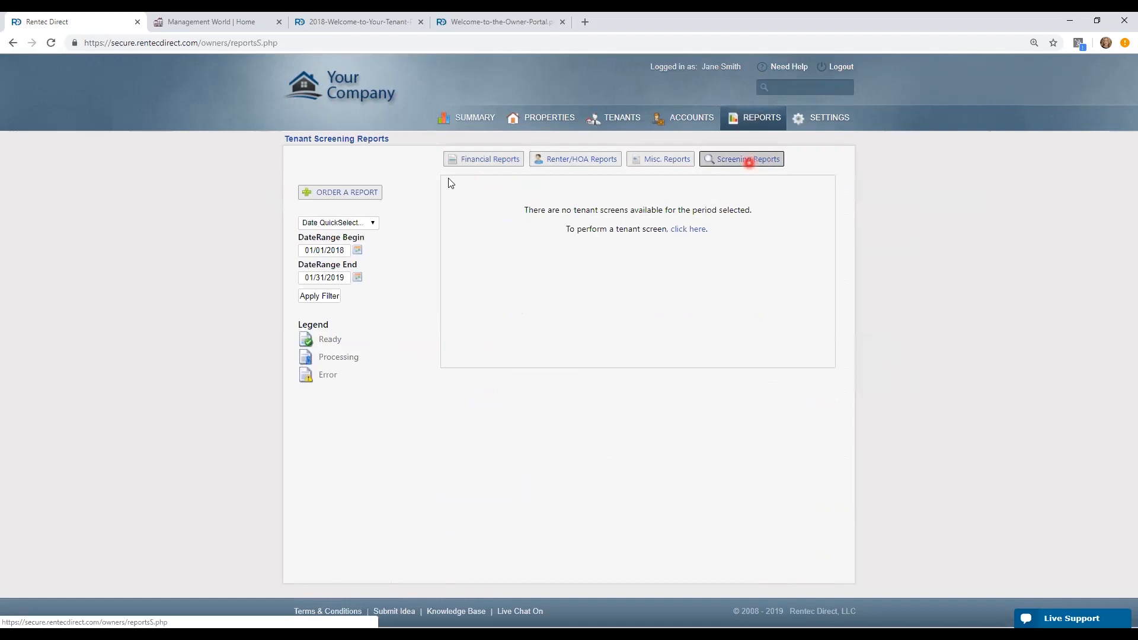
left_click(329, 195)
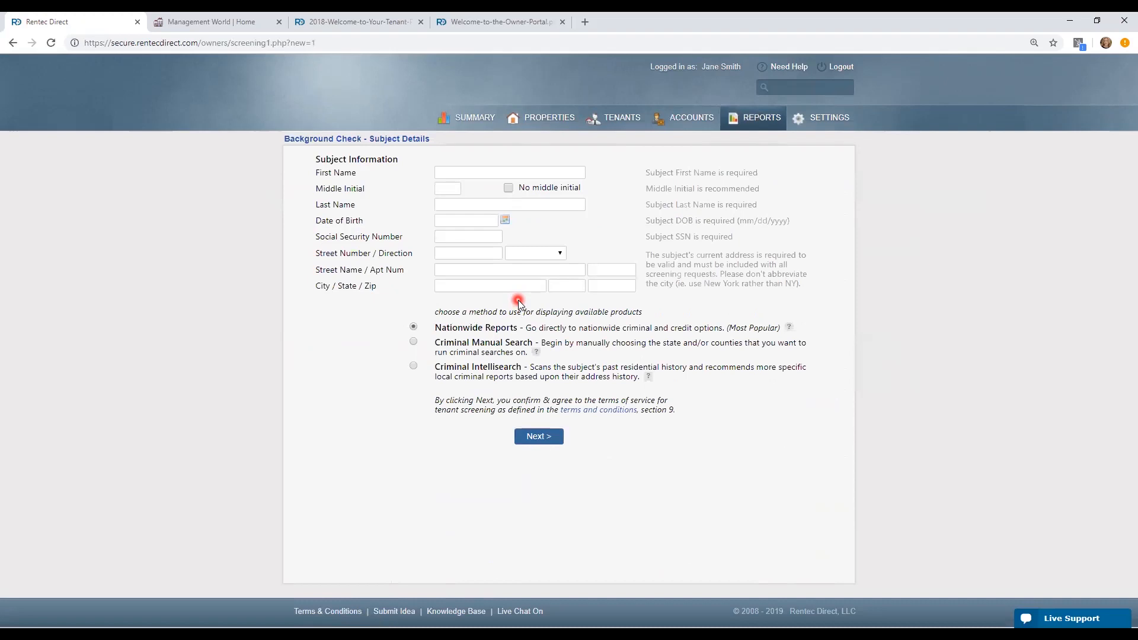
Look through the complete list of income and expense categories in the settings
left_click(843, 124)
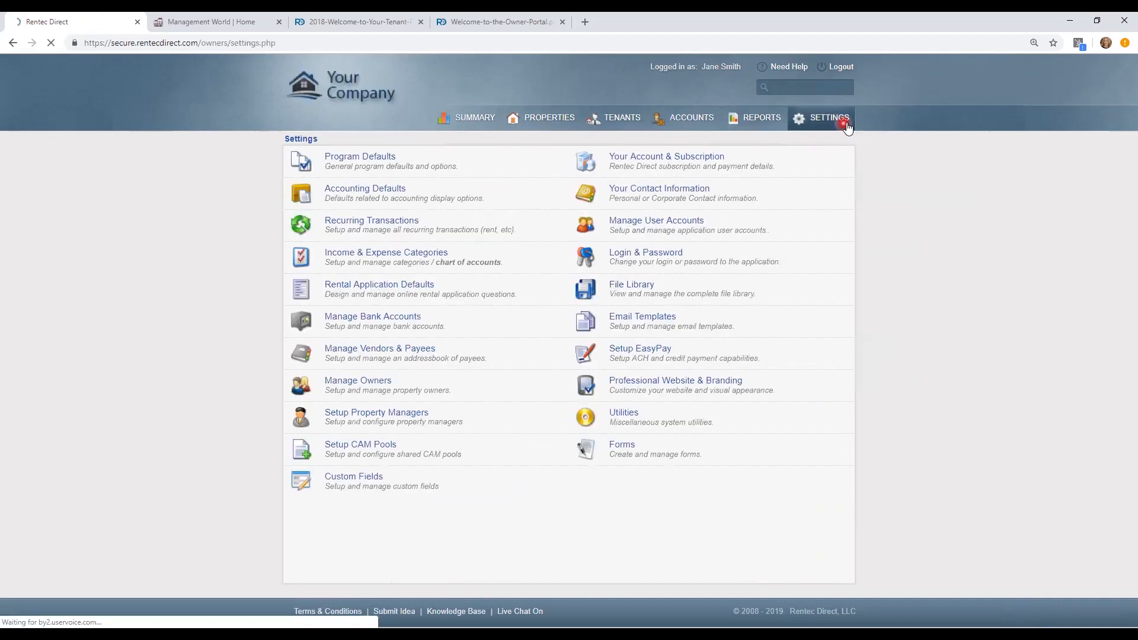
left_click(361, 156)
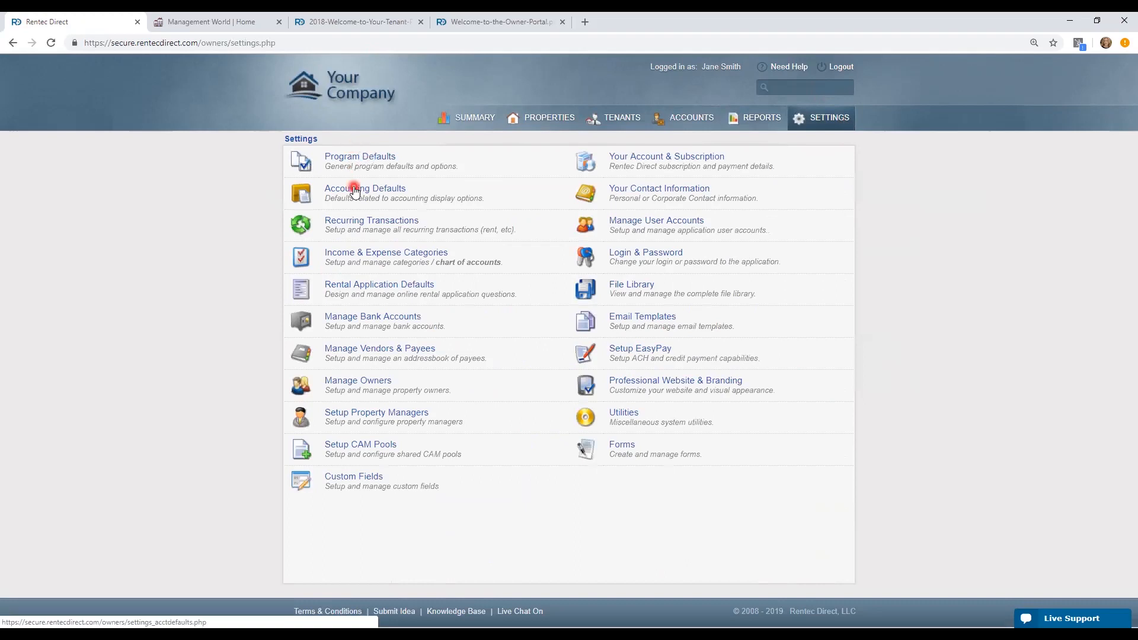
left_click(342, 255)
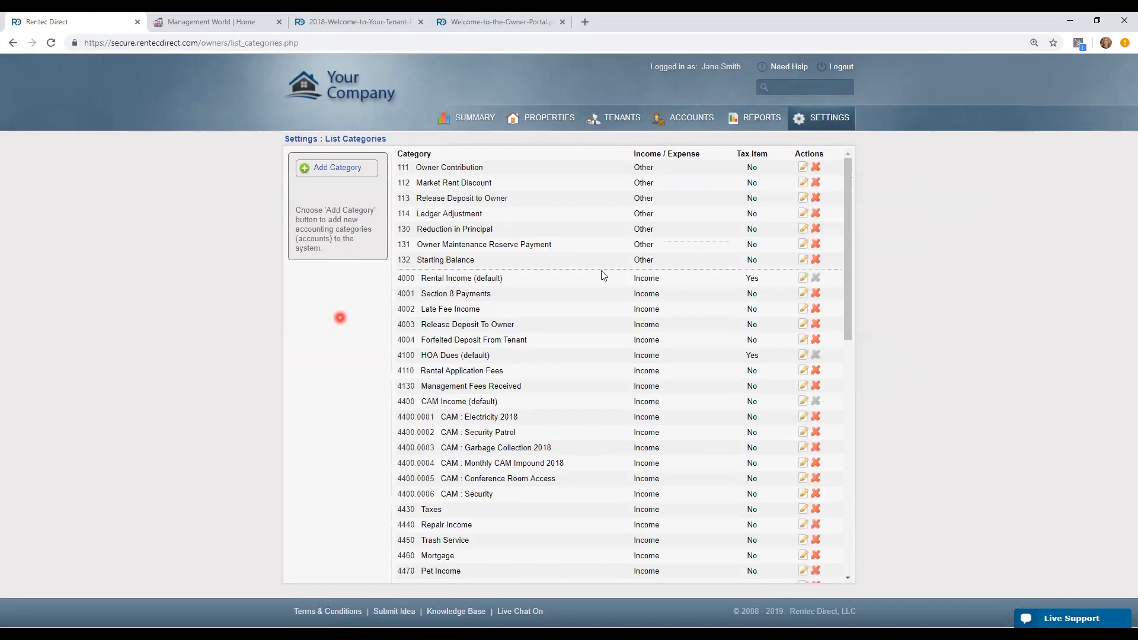
left_click_drag(850, 256, 840, 505)
left_click_drag(858, 440, 856, 249)
Open the new category form and examine its fields, including the description suggestions, without posting a category
left_click(352, 174)
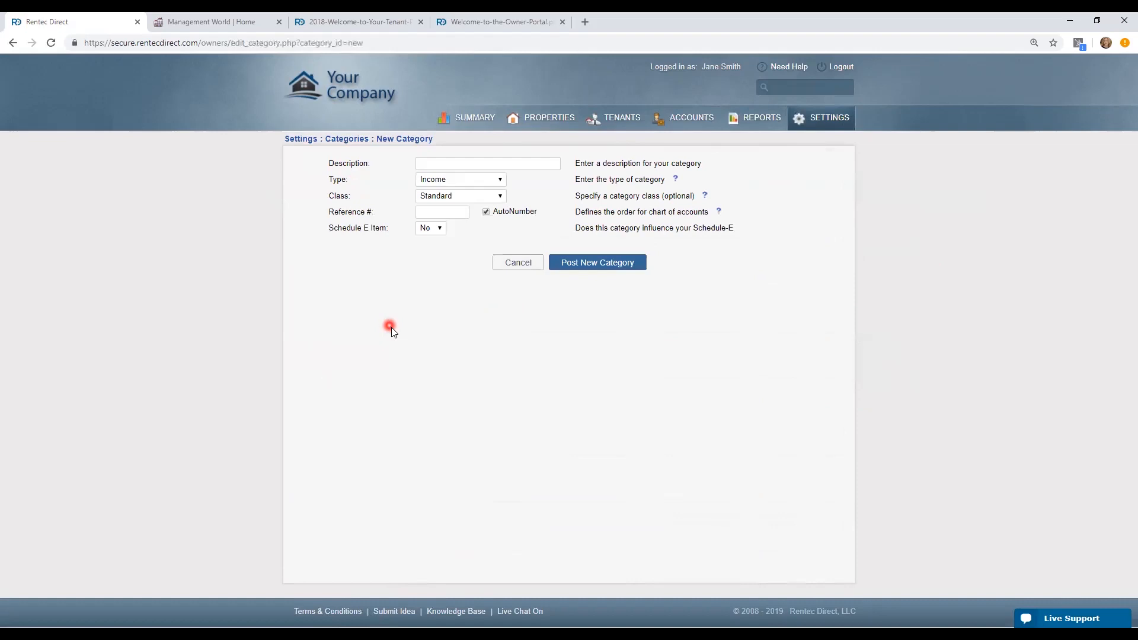
left_click(521, 164)
left_click(521, 166)
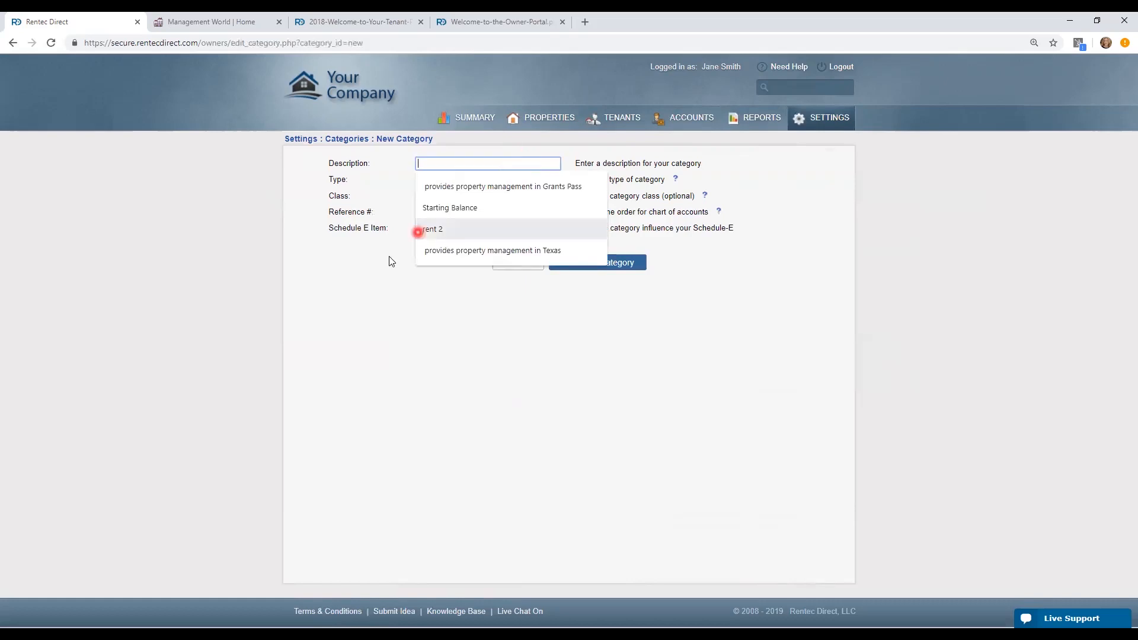
left_click(389, 279)
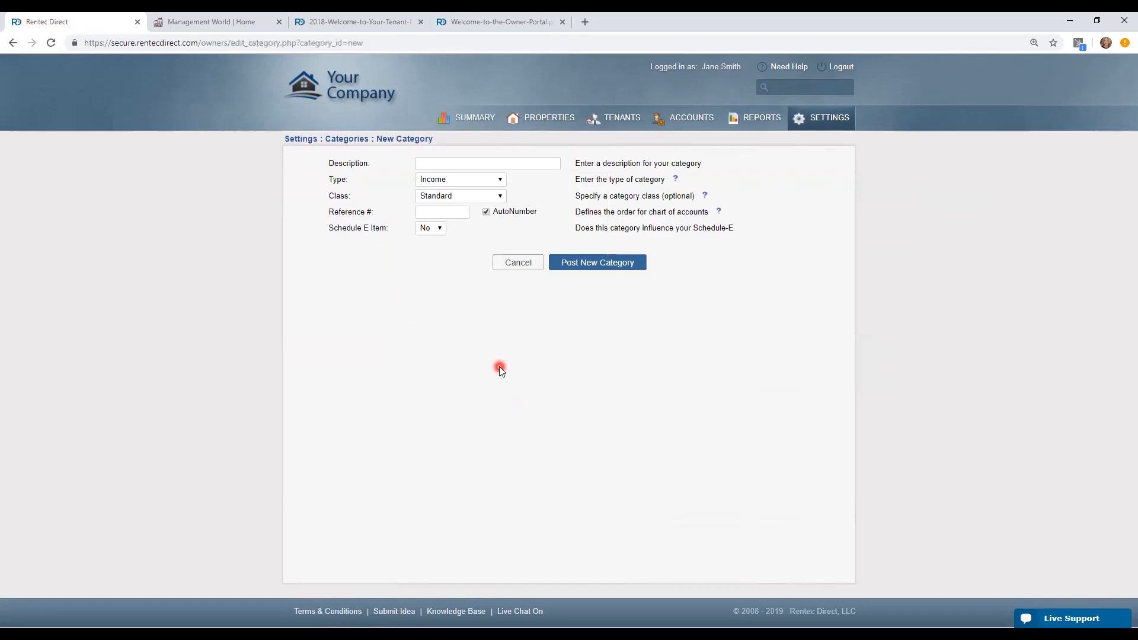
Review the Rental Application Defaults settings, from the applicant questions down to the application fees
left_click(838, 122)
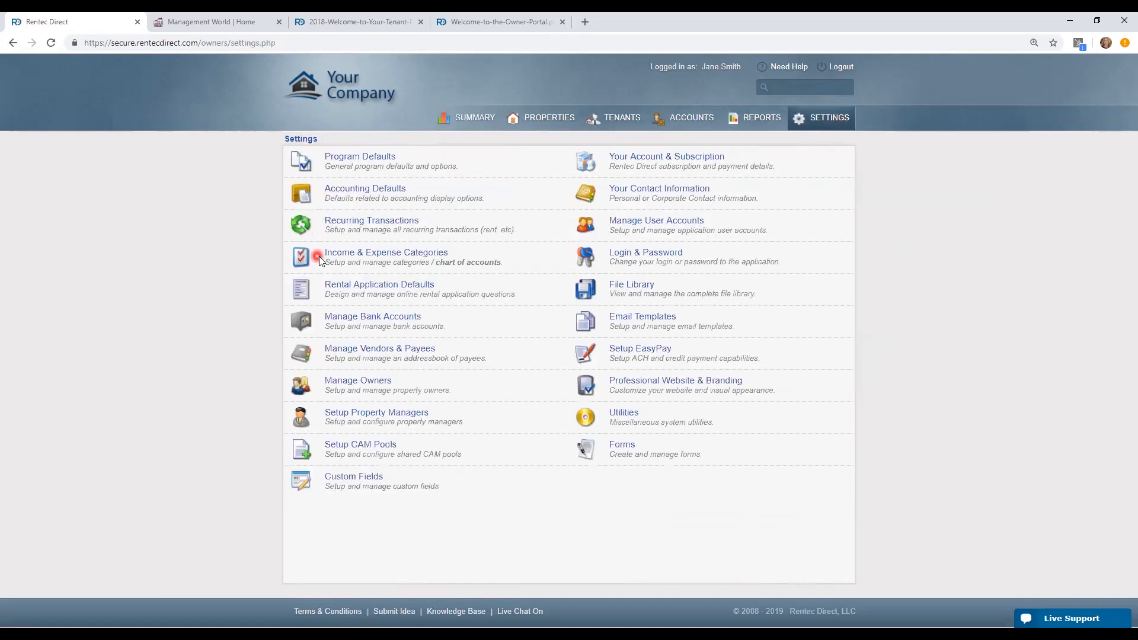
left_click(331, 289)
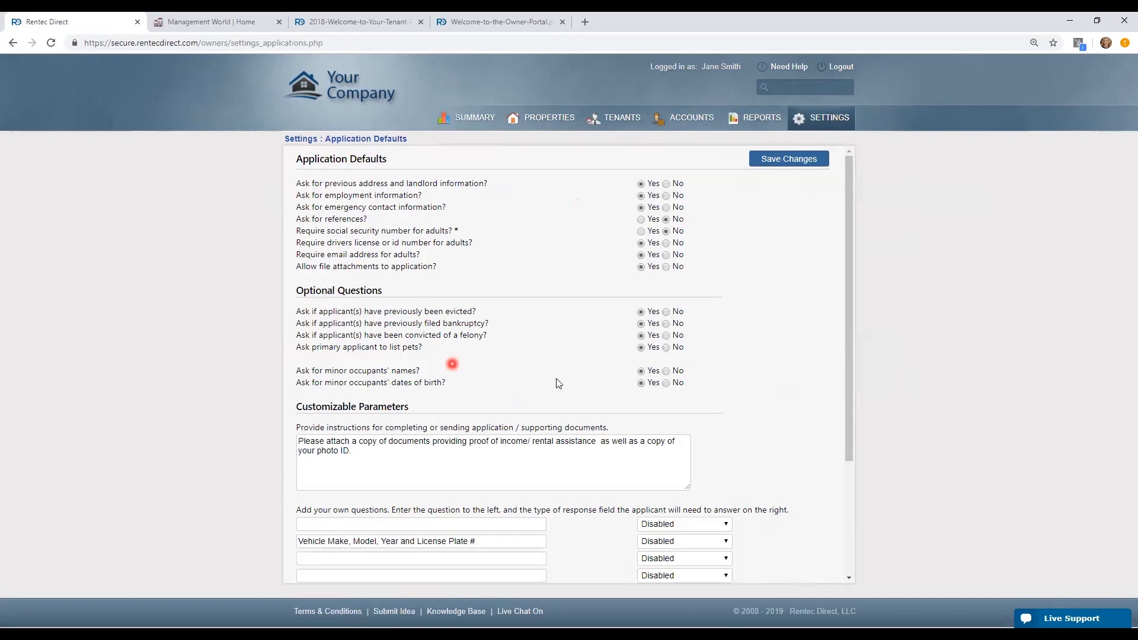
scroll(562, 374, "down", 1)
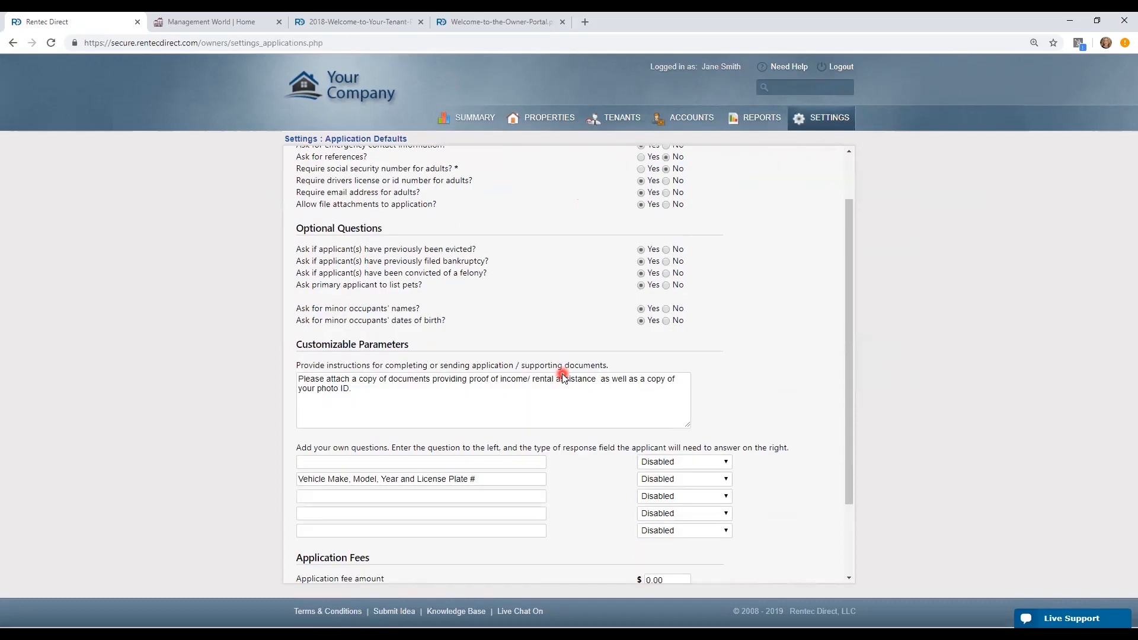
scroll(562, 374, "down", 1)
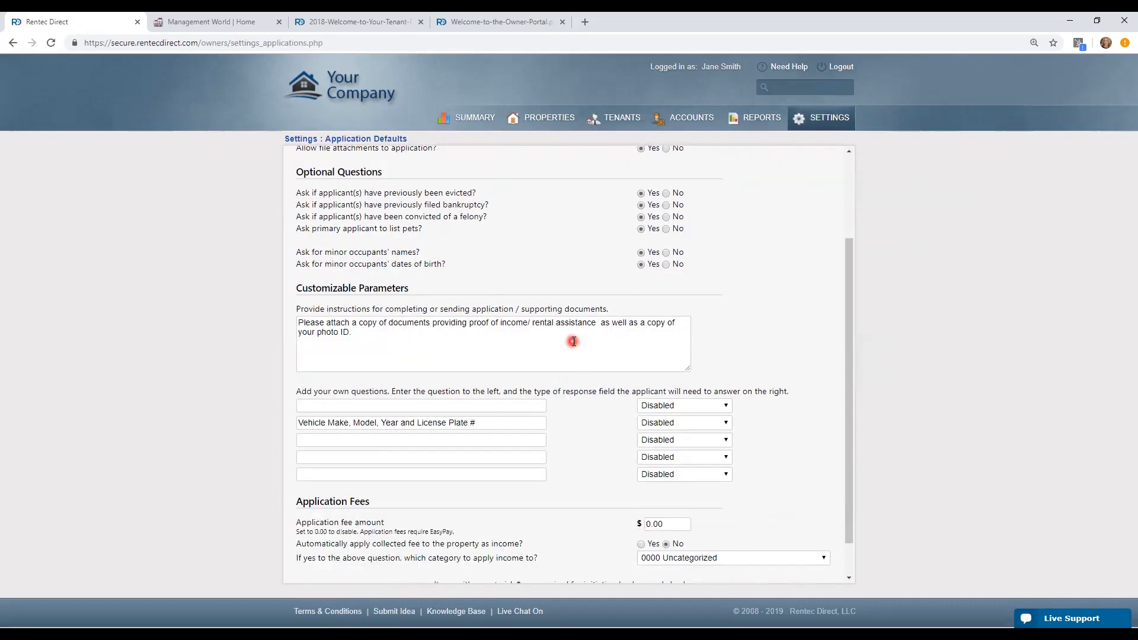
scroll(574, 342, "down", 1)
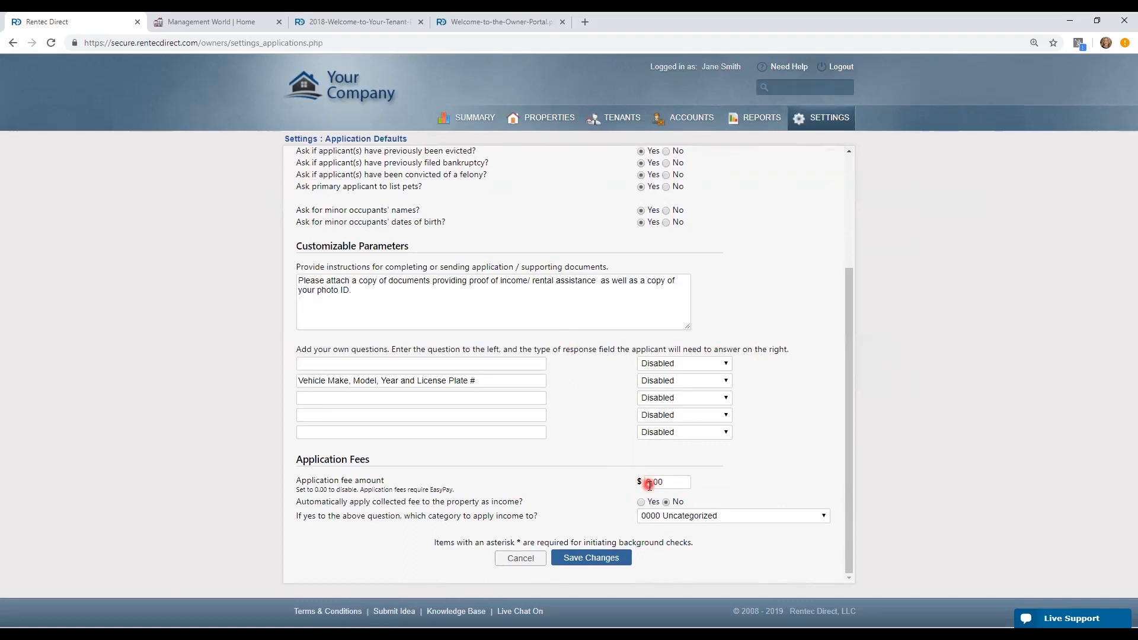
Examine the custom permissions of the first non-primary user in the user accounts, from read-only status through utility and financial access
left_click(835, 127)
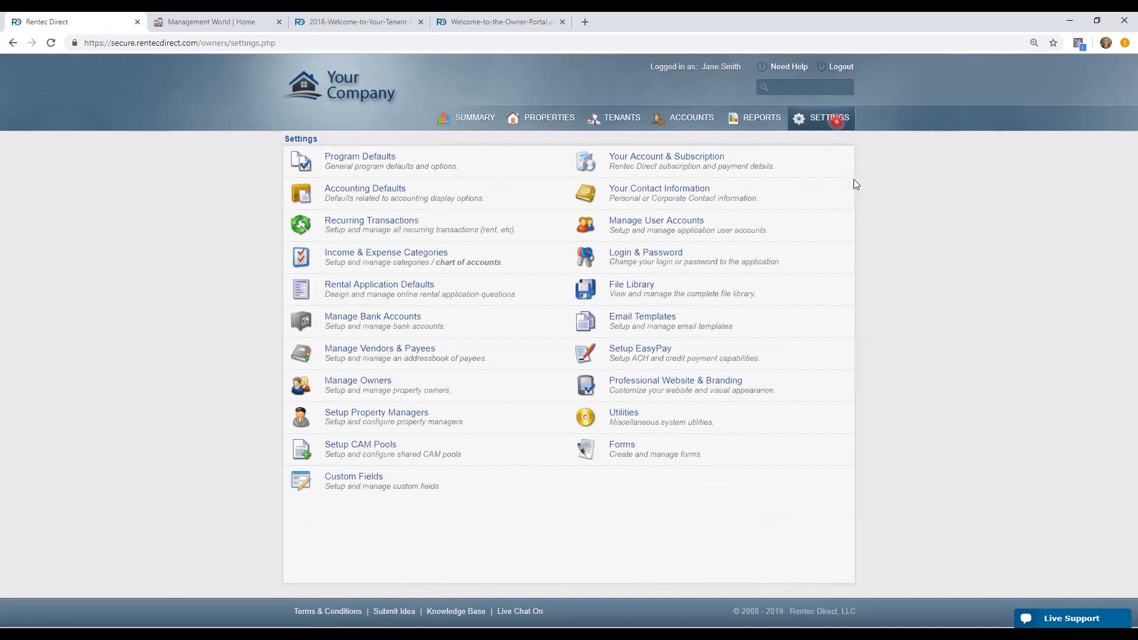
left_click(680, 227)
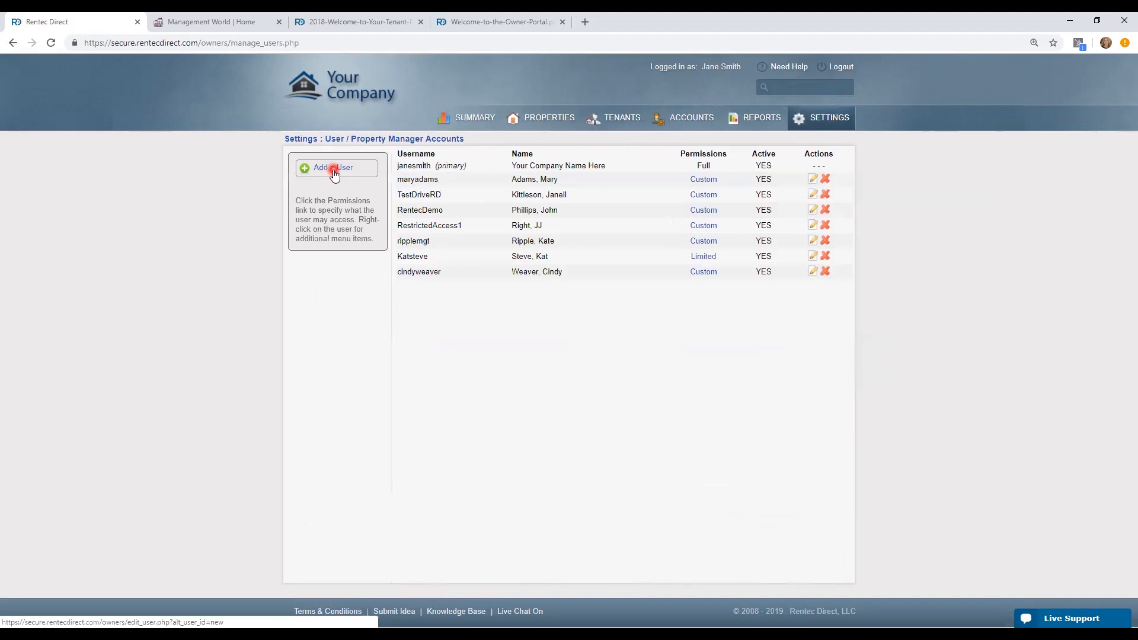
left_click(714, 185)
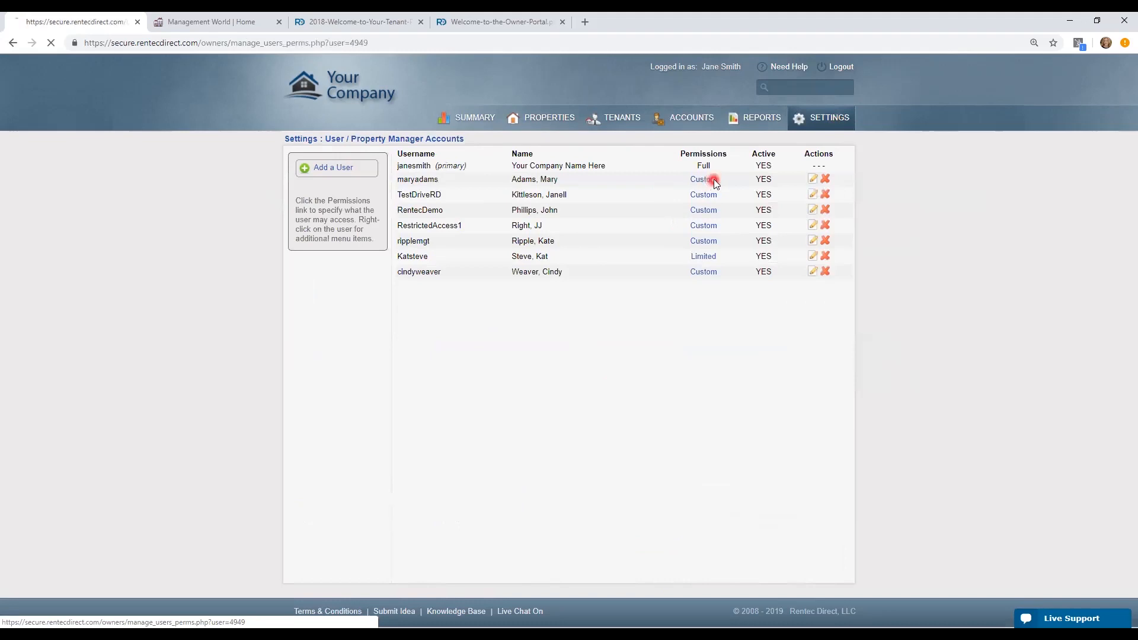
left_click(655, 162)
left_click(706, 200)
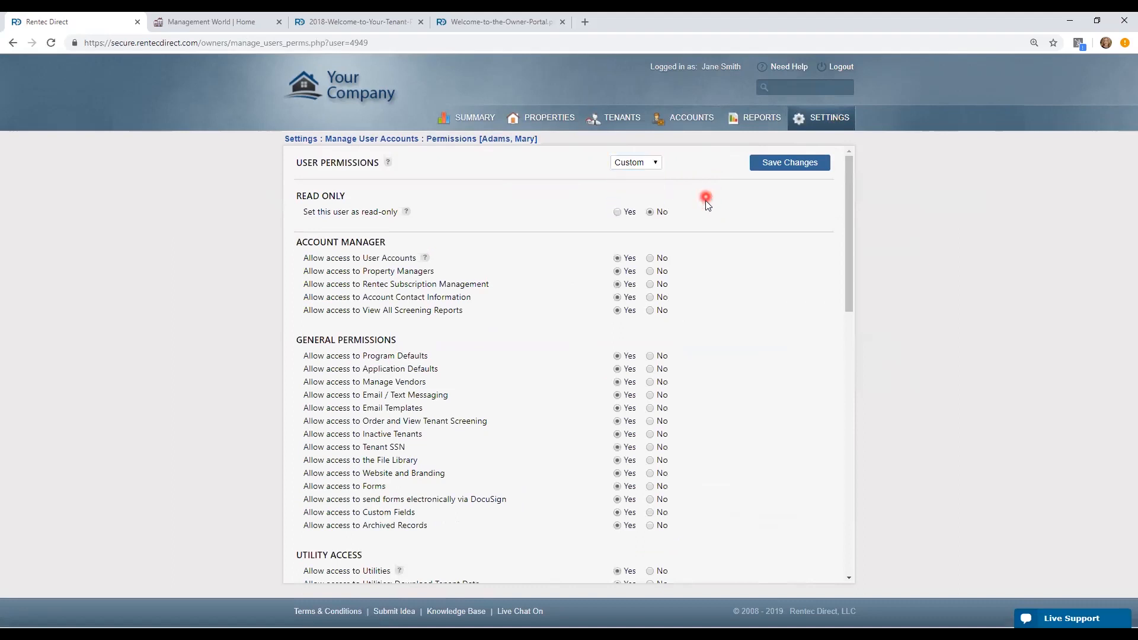
scroll(708, 219, "down", 2)
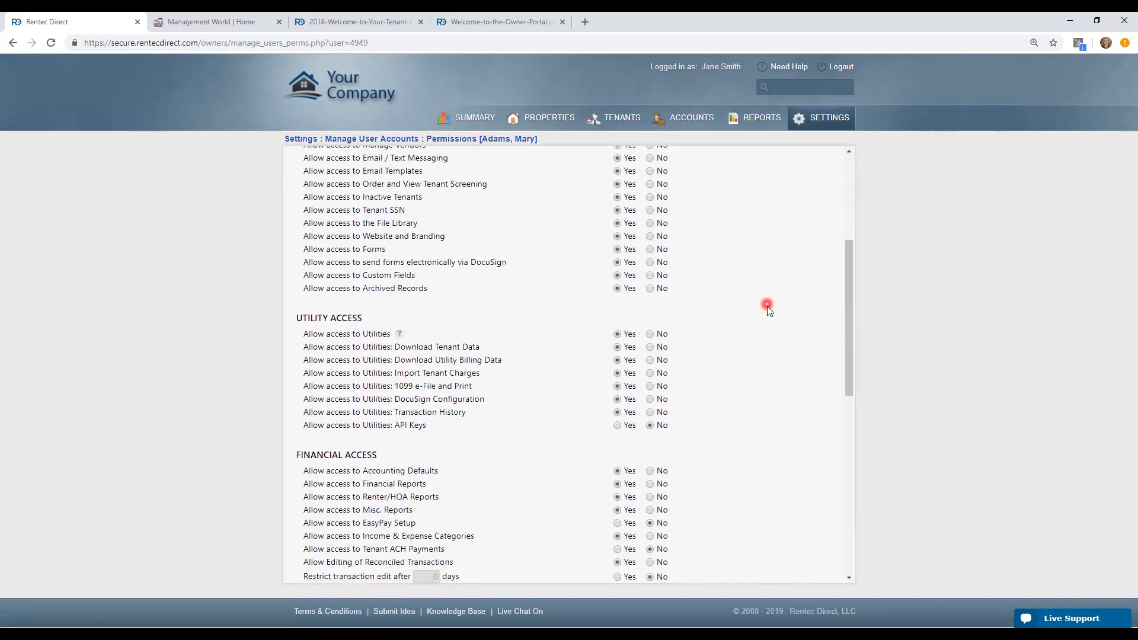
scroll(767, 306, "down", 2)
scroll(767, 306, "up", 1)
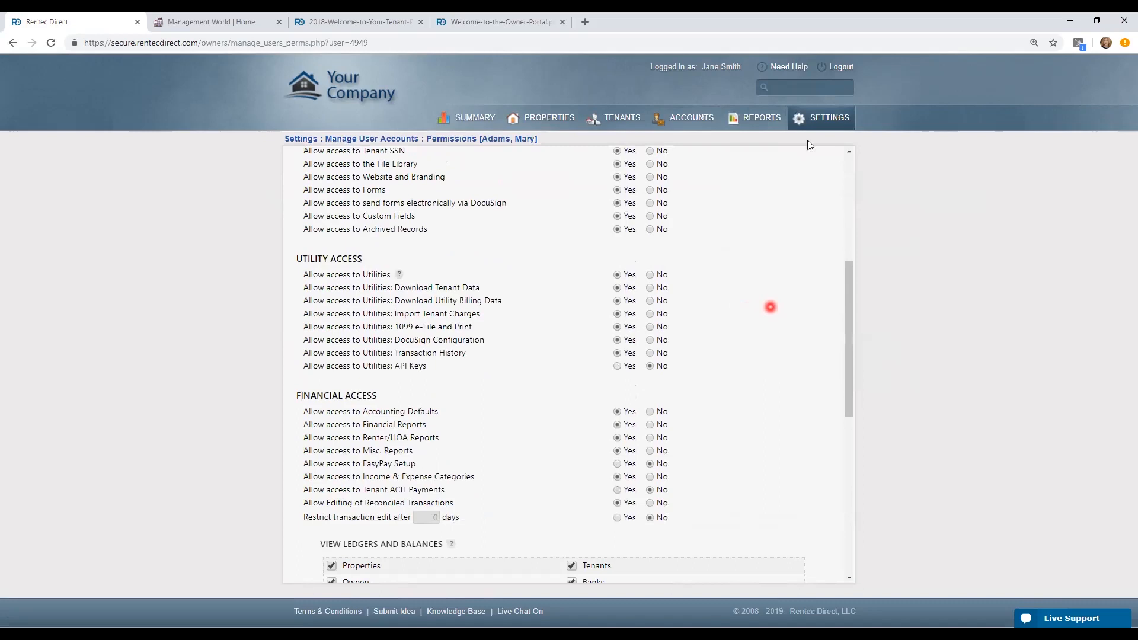
View the Transaction History in the settings utilities, including the user filter choices and the change details of the most recent voided charge
left_click(821, 118)
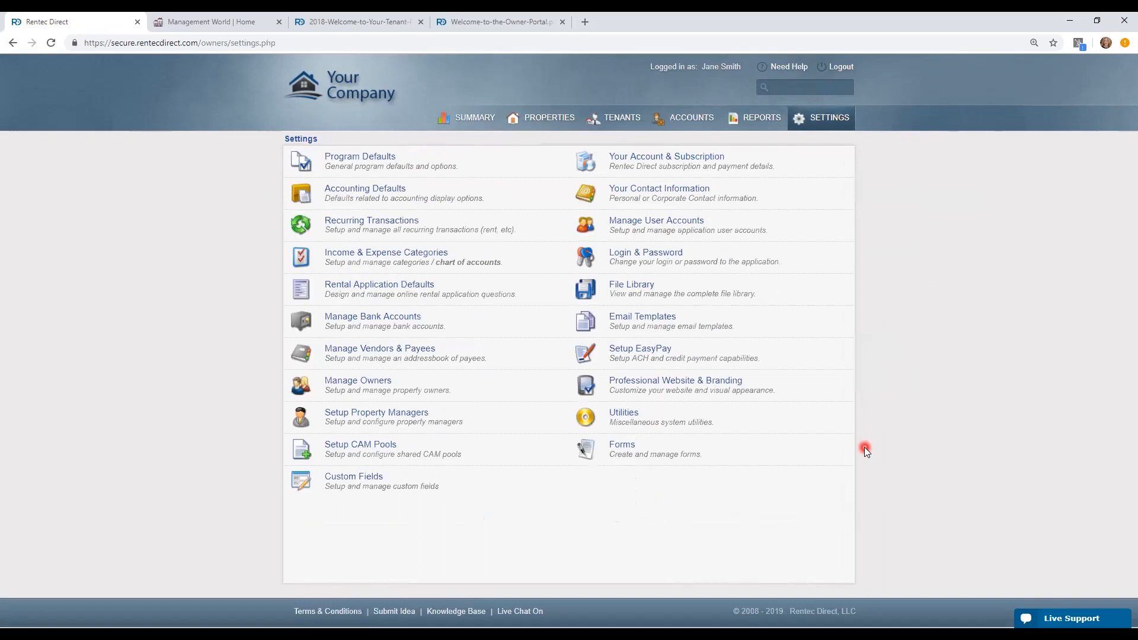
left_click(630, 416)
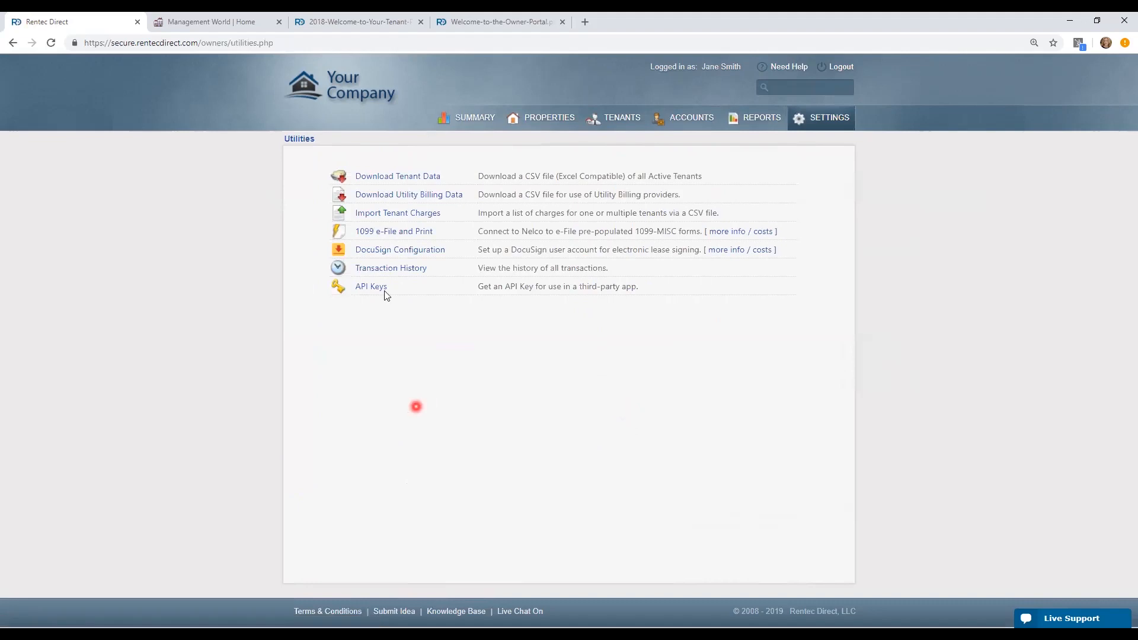
left_click(397, 271)
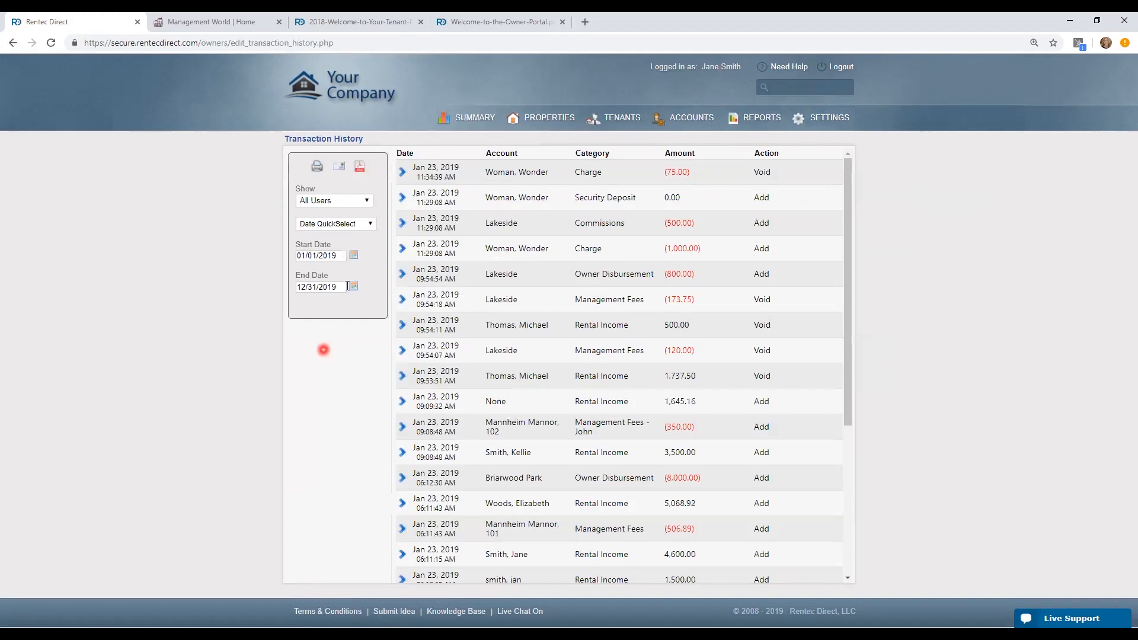
left_click(366, 199)
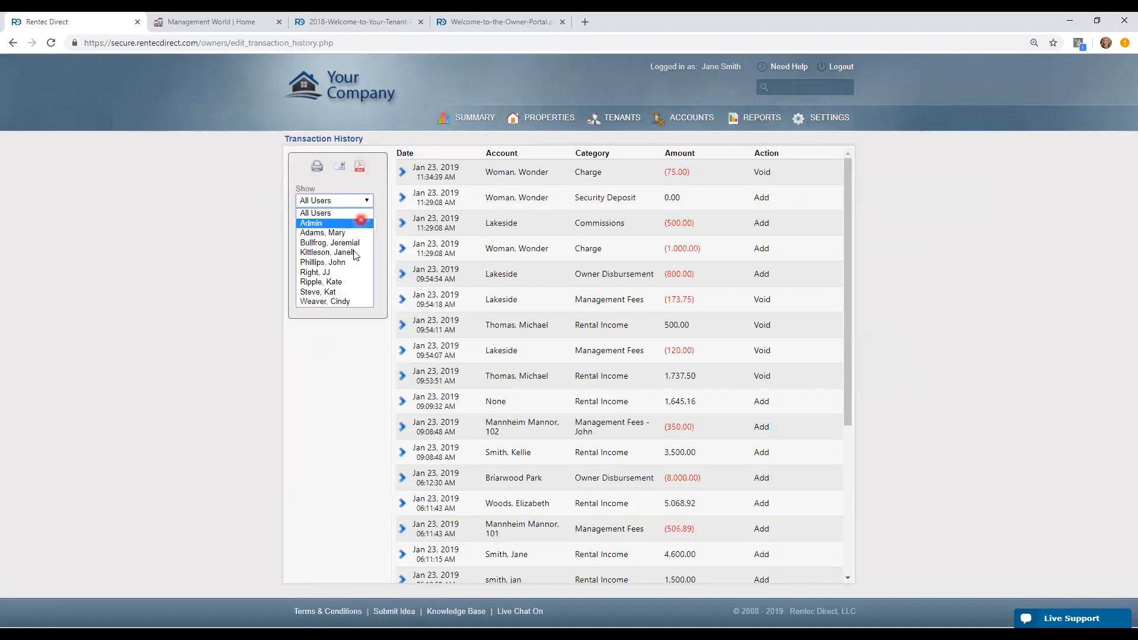
left_click(363, 185)
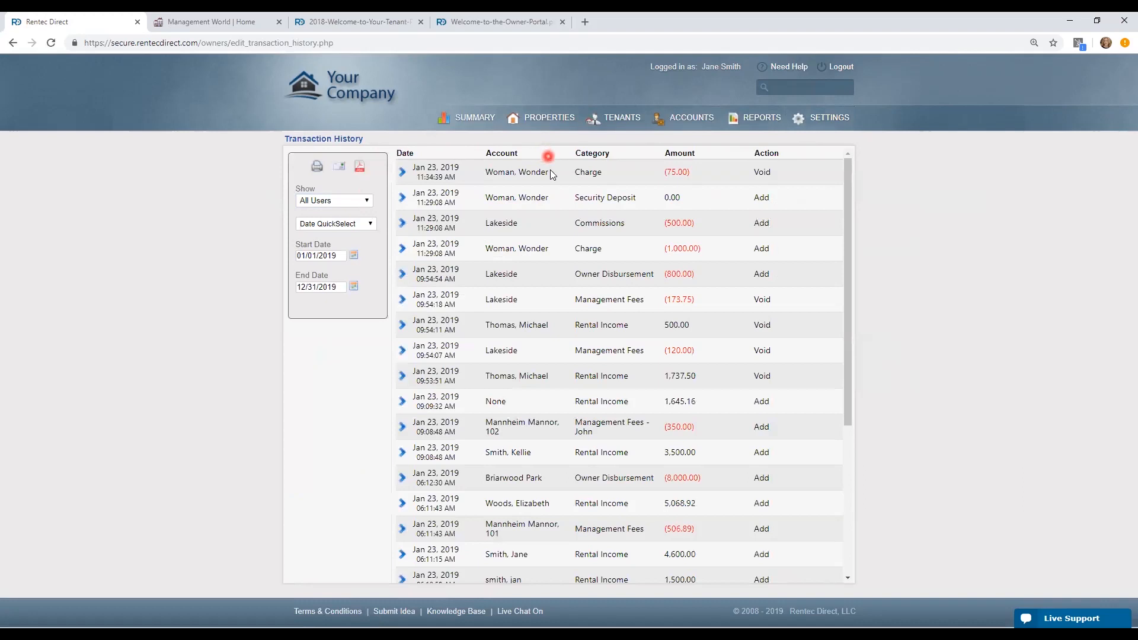
left_click(403, 172)
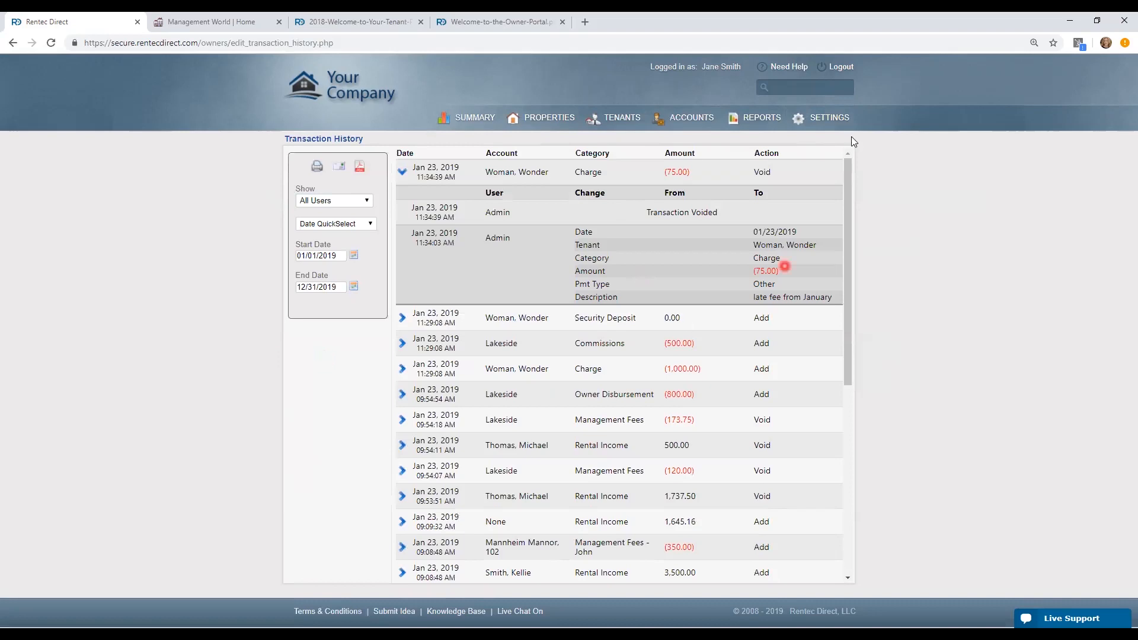
Review the Professional Website & Branding settings and look through the Home Page content editor, including its source code option, without saving changes
left_click(838, 124)
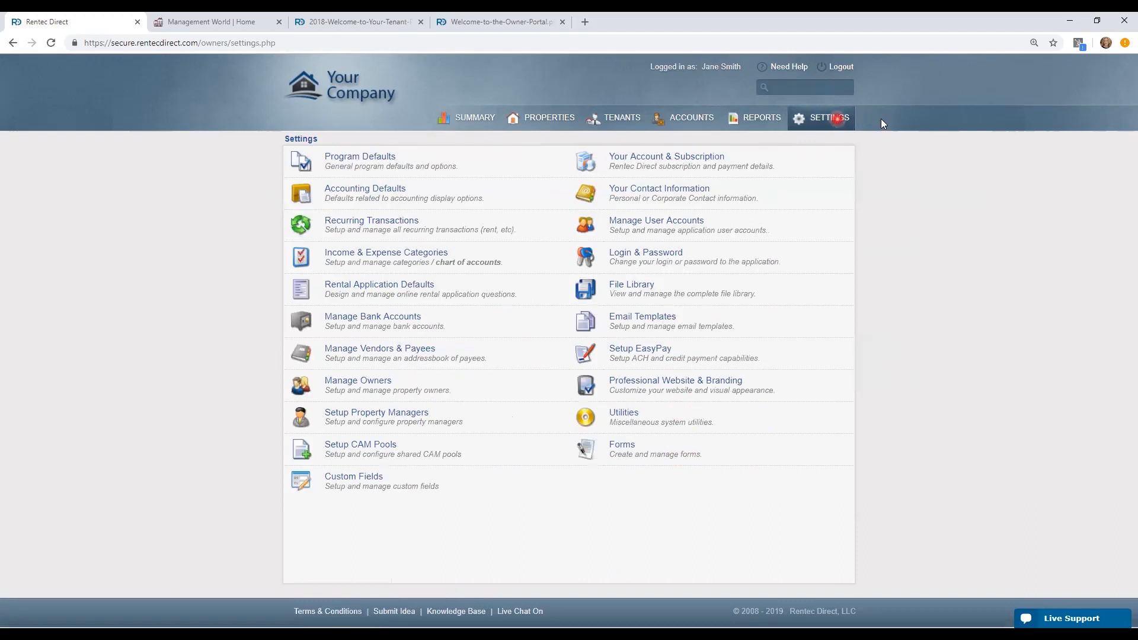
left_click(725, 384)
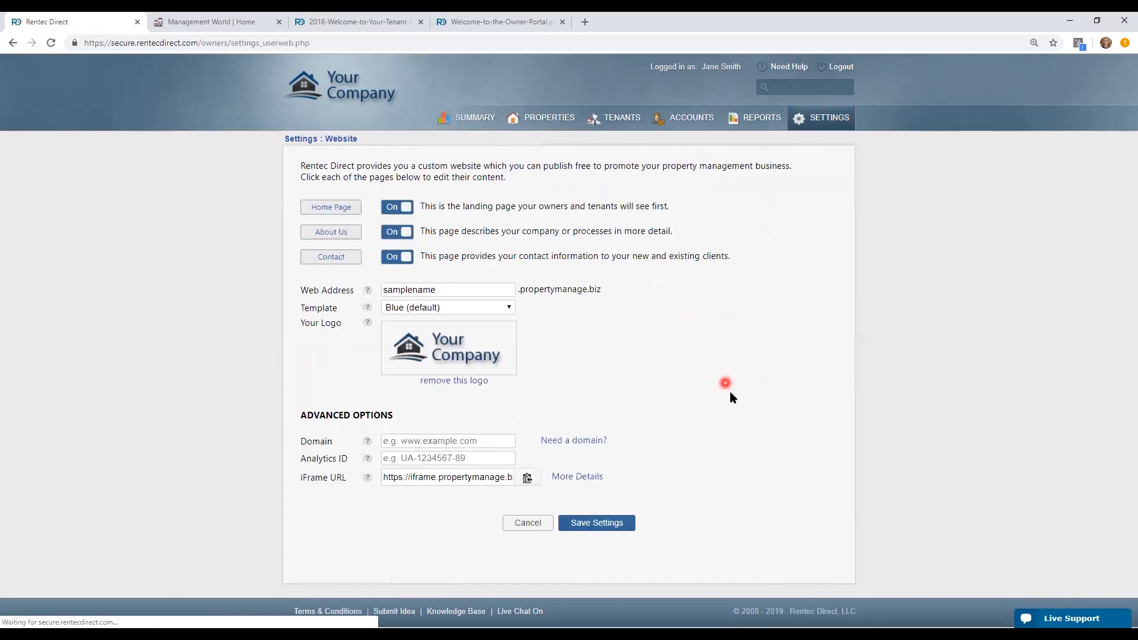
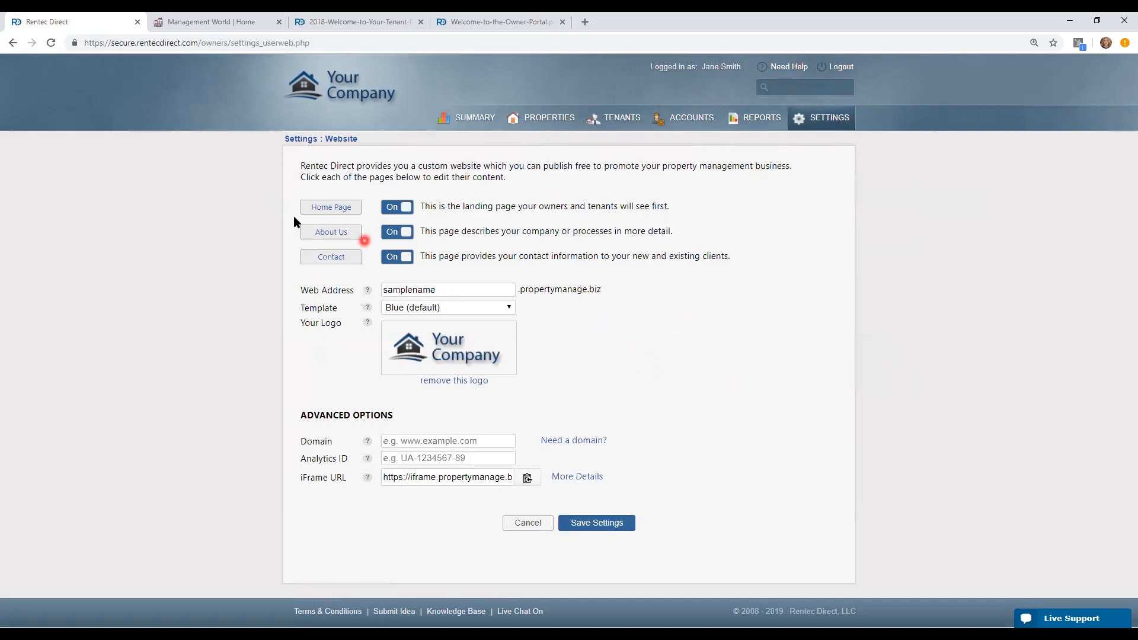
left_click(317, 211)
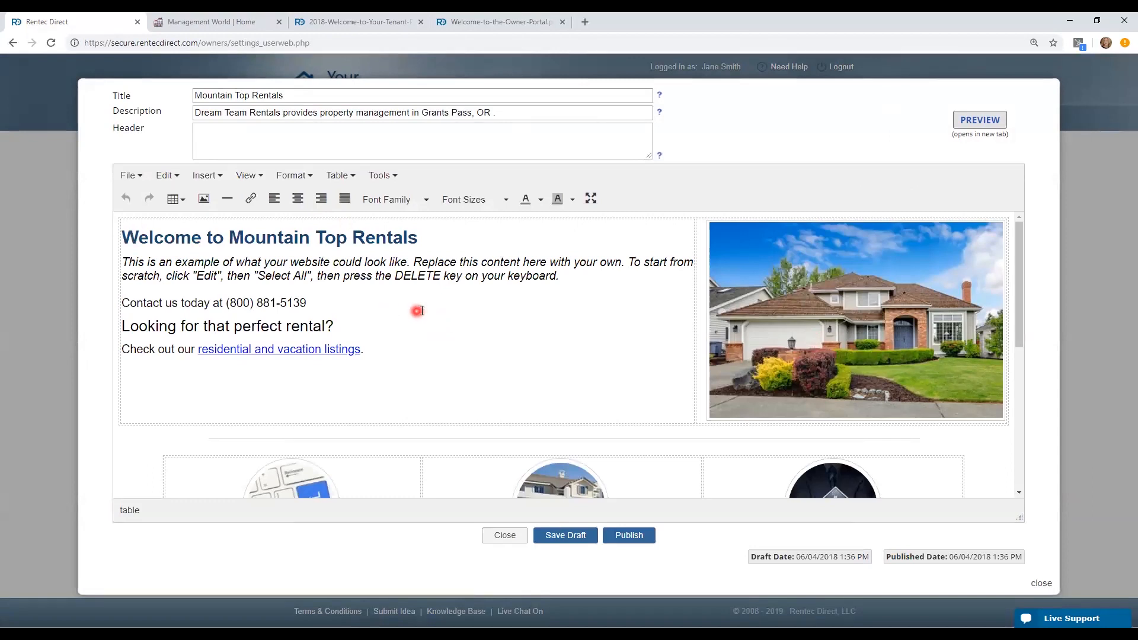
scroll(421, 310, "down", 1)
scroll(422, 310, "up", 1)
left_click(395, 179)
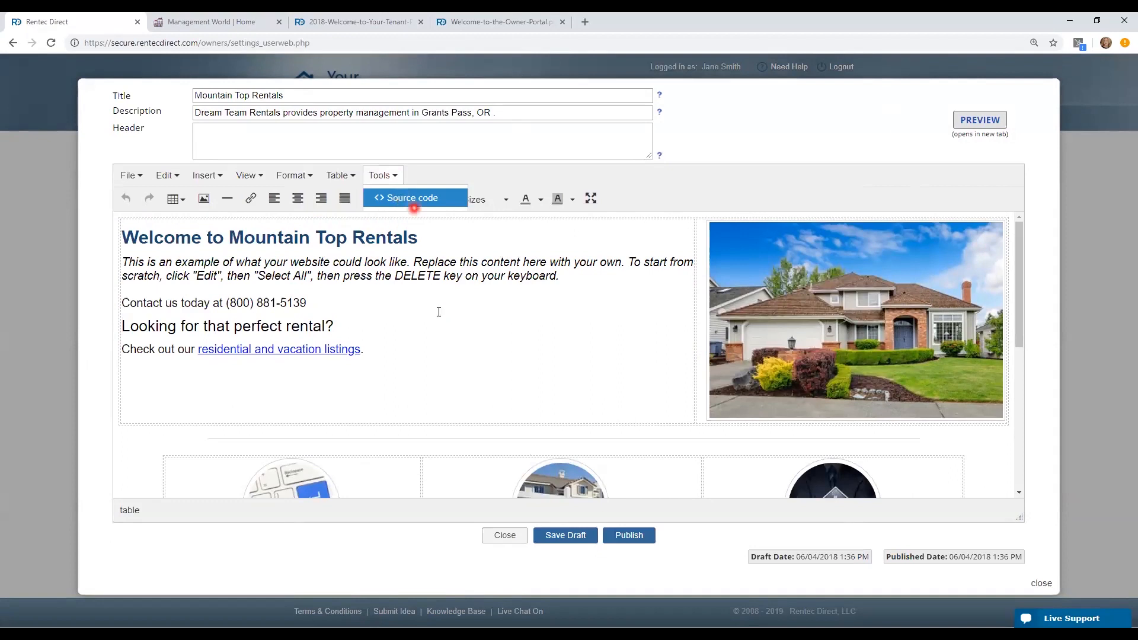
left_click(632, 355)
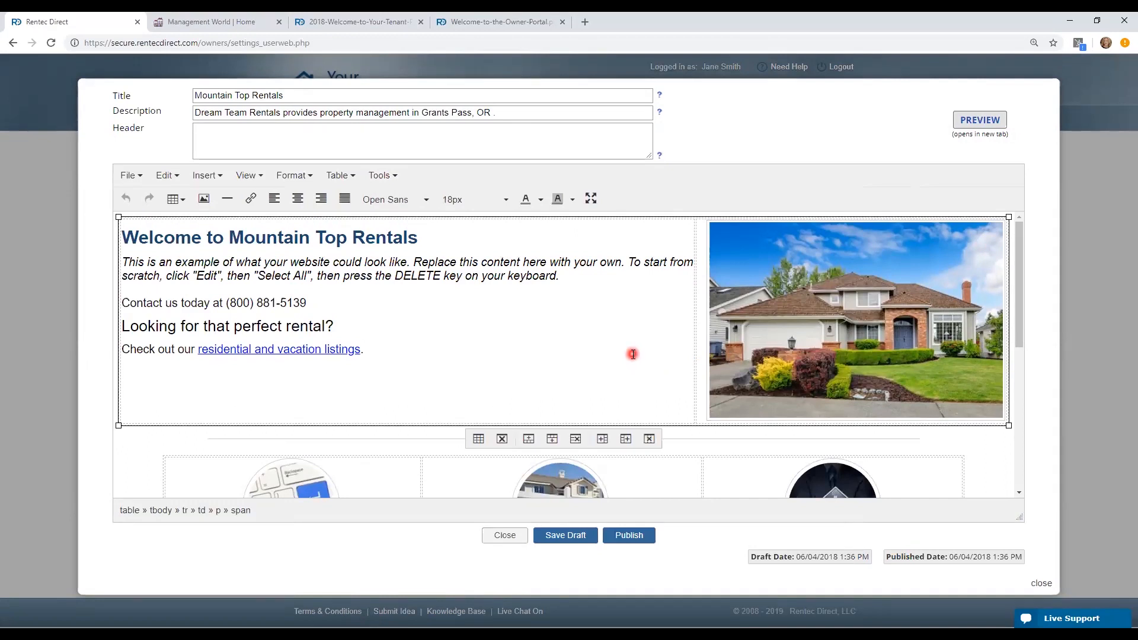
left_click(501, 540)
left_click(356, 206)
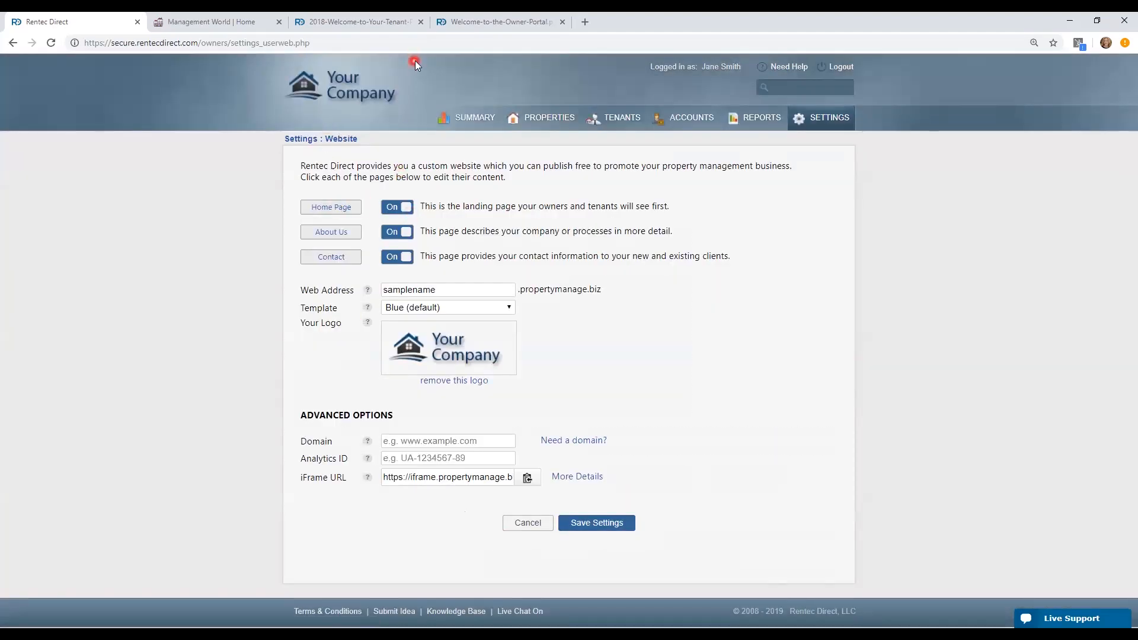
View the published Management World sample website's home page and rental listings, and return to the Rentec Direct account
left_click(229, 22)
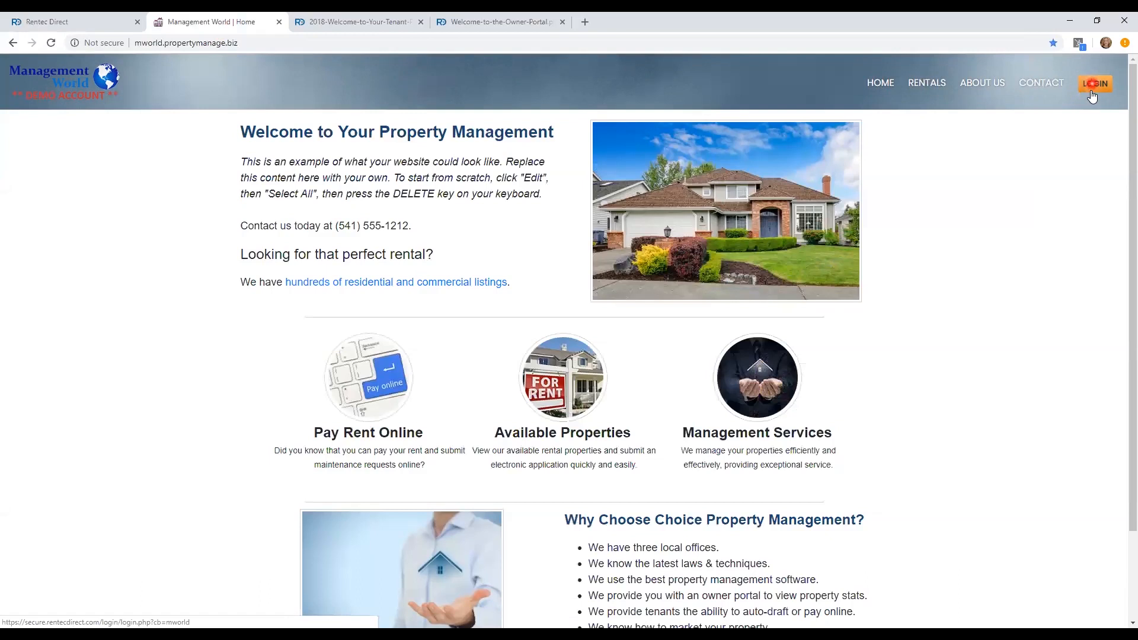
left_click(925, 94)
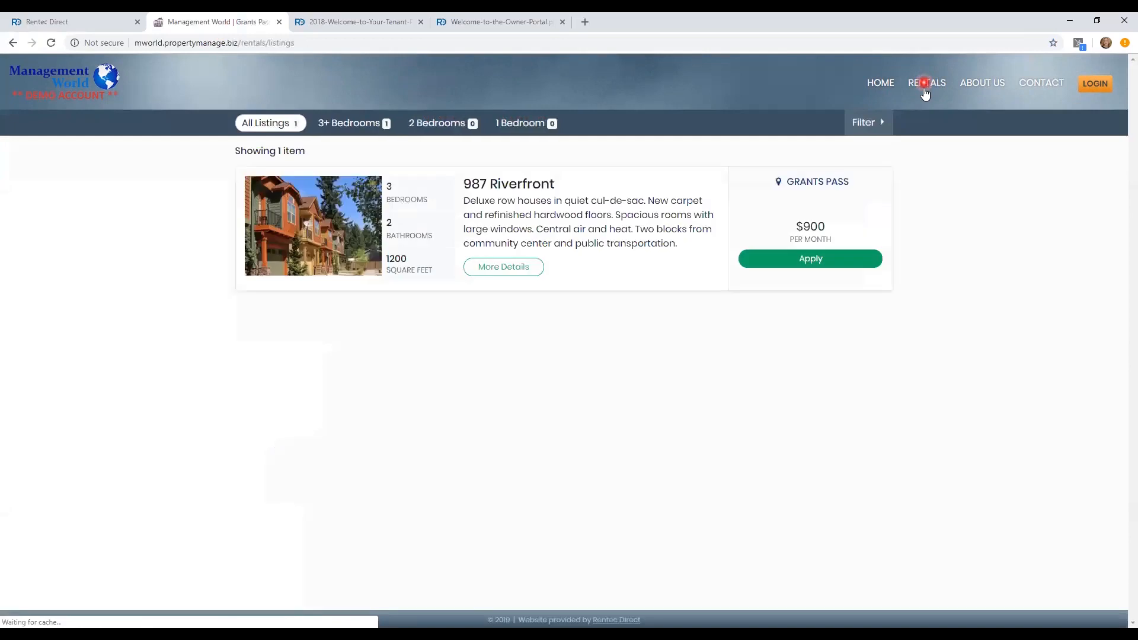
left_click(68, 22)
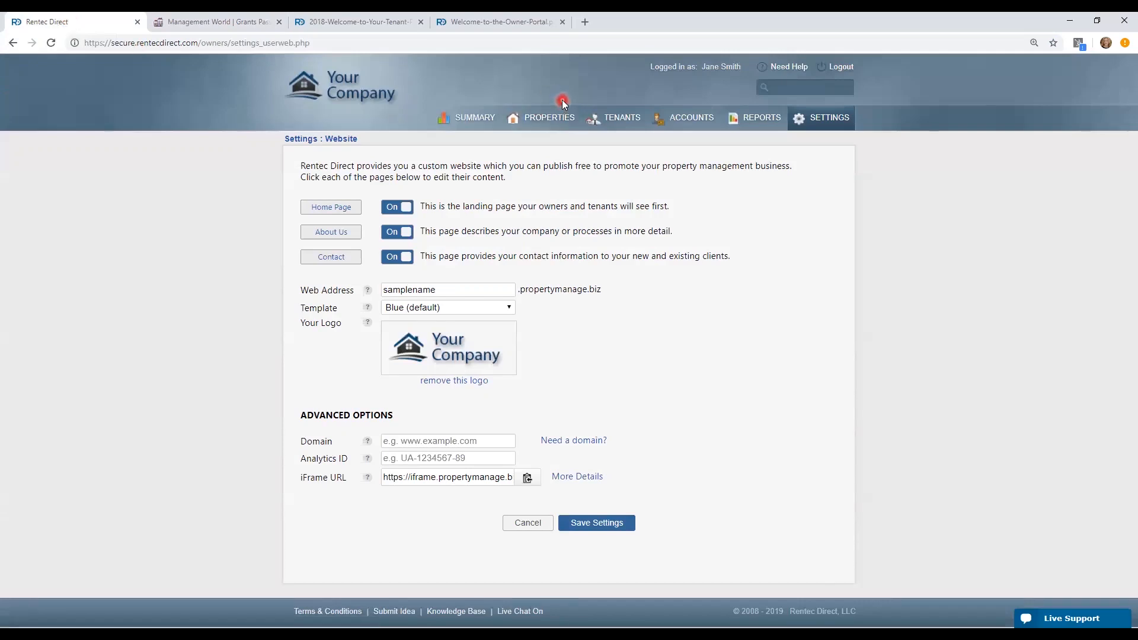
In Lakeside's marketing info, describe a lake front three bedroom, two bath home on Blue Lake, gated, near shopping and walking trails, landscaped with fenced side yard
left_click(561, 118)
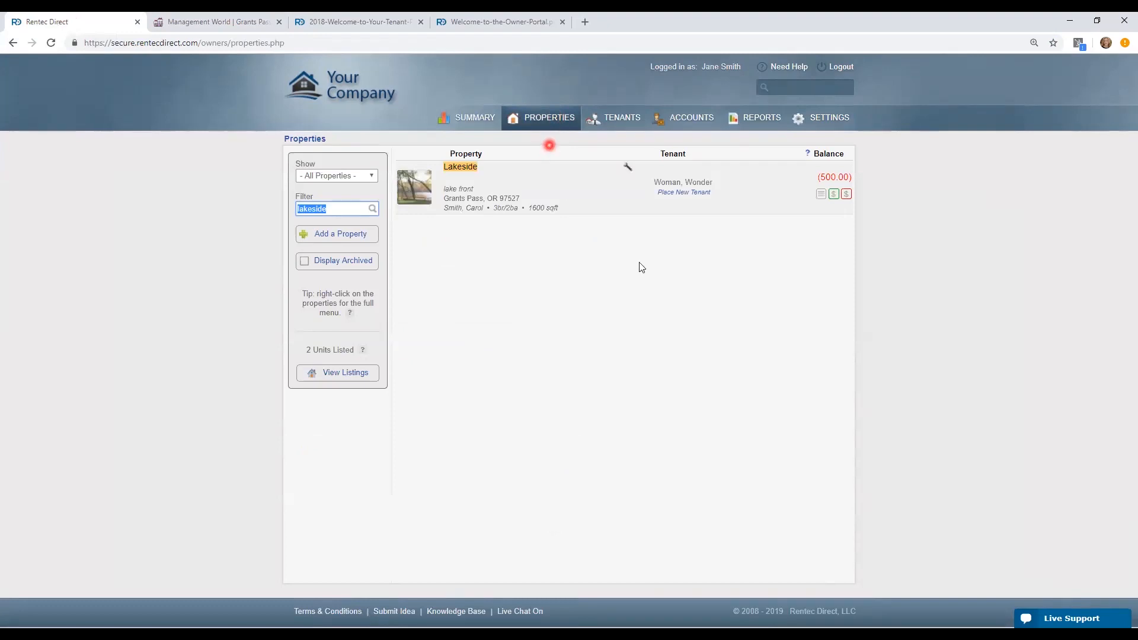
left_click(820, 200)
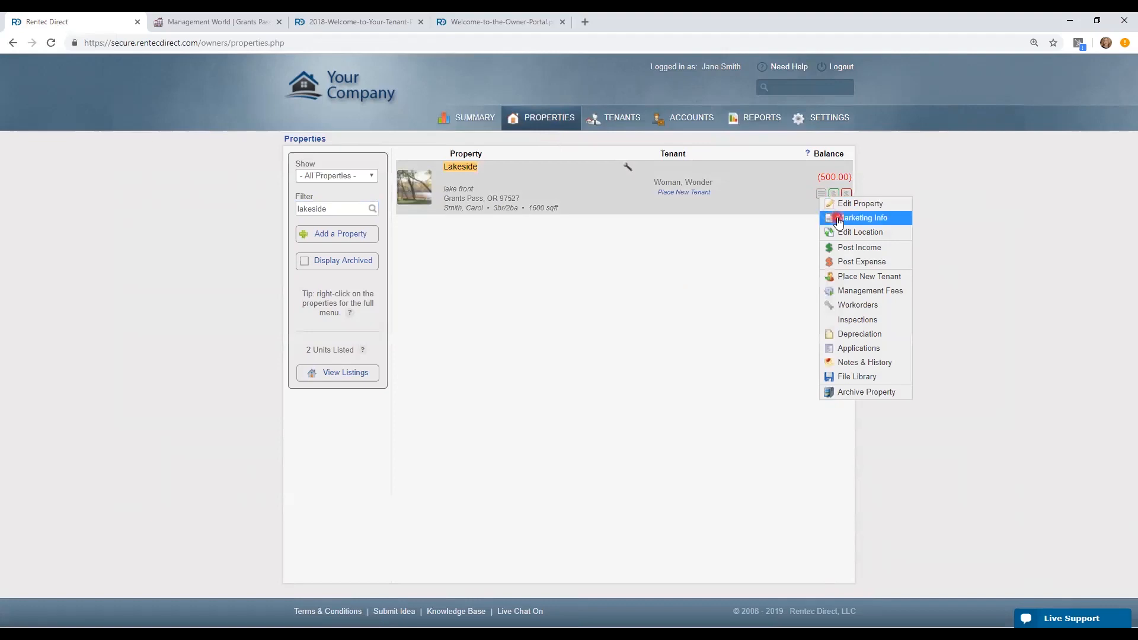
left_click(839, 219)
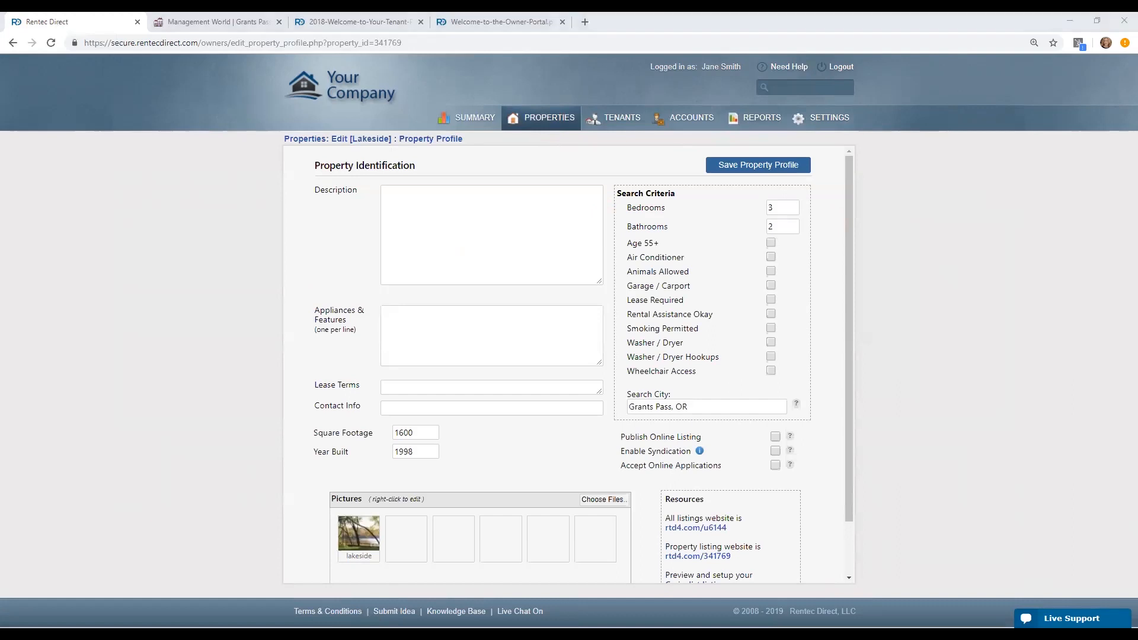
left_click(409, 223)
type("Lake front three bedroom, two bath home on Blue Lake.  Quiet gated community only minutes away from shopping and walking trails.  Beautifully landscaped with fenced side yard")
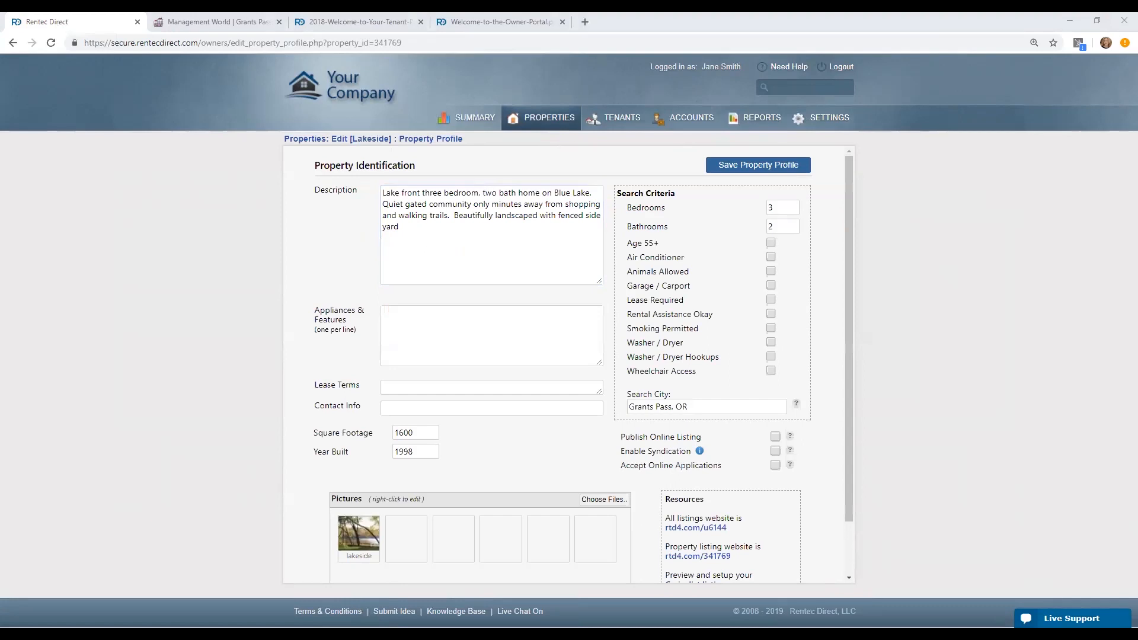
List Washer & Dryer, Dishwasher, Double Car Garage and Hardwood Floors as Lakeside's appliances and features, and turn on Publish Online Listing
left_click(402, 320)
type("Washer & Dryer Dishwasher Double Car Garage Hardwood Floors")
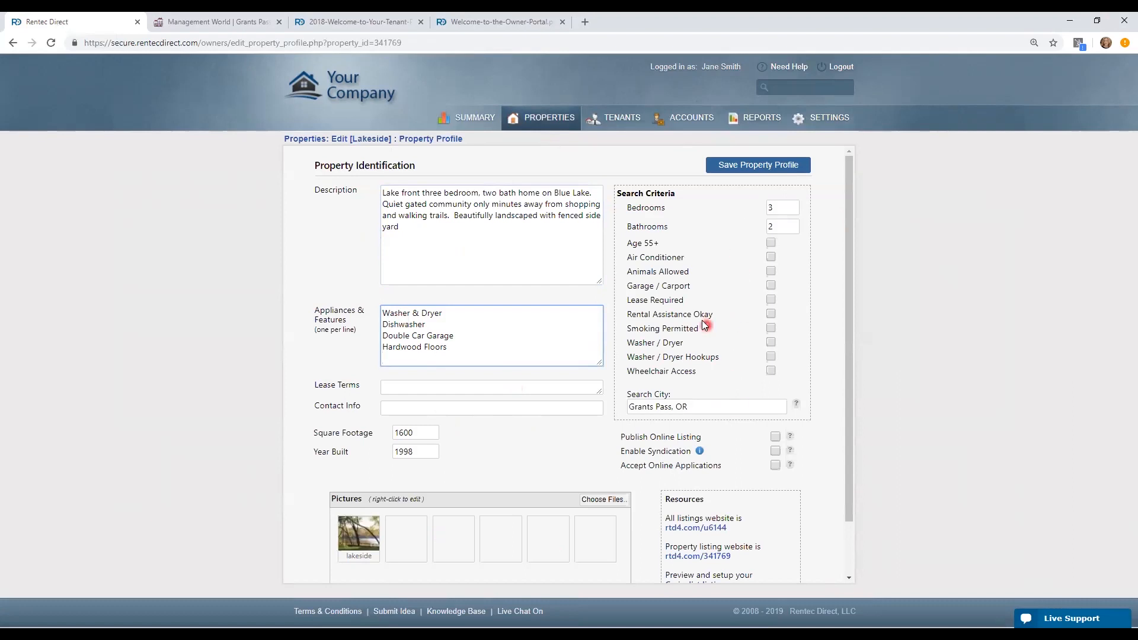
scroll(746, 323, "down", 1)
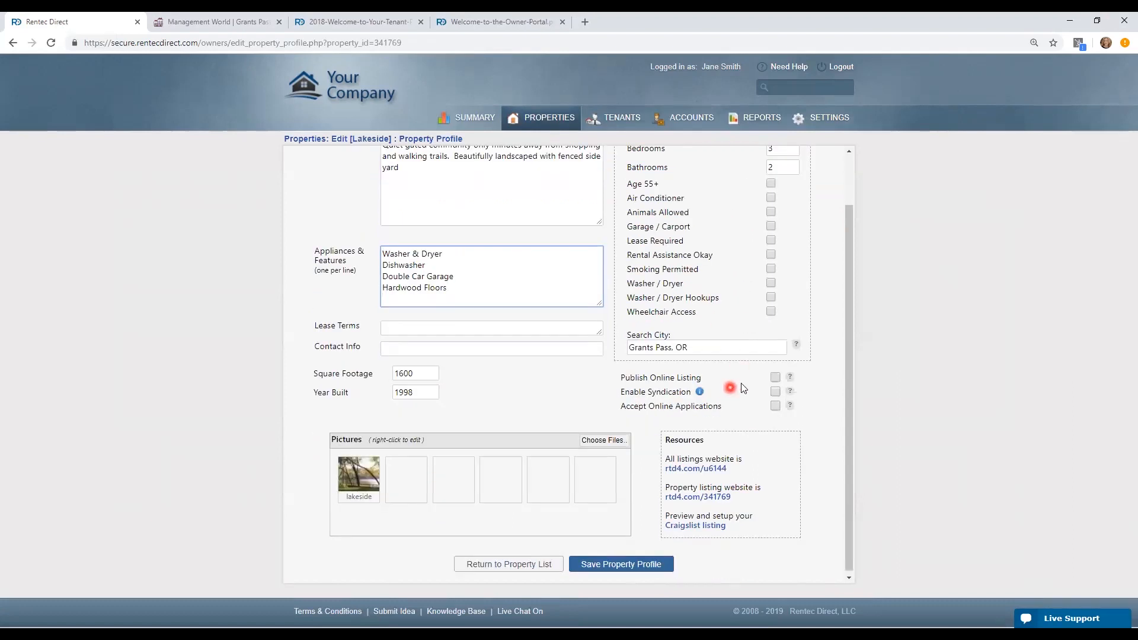
left_click(775, 378)
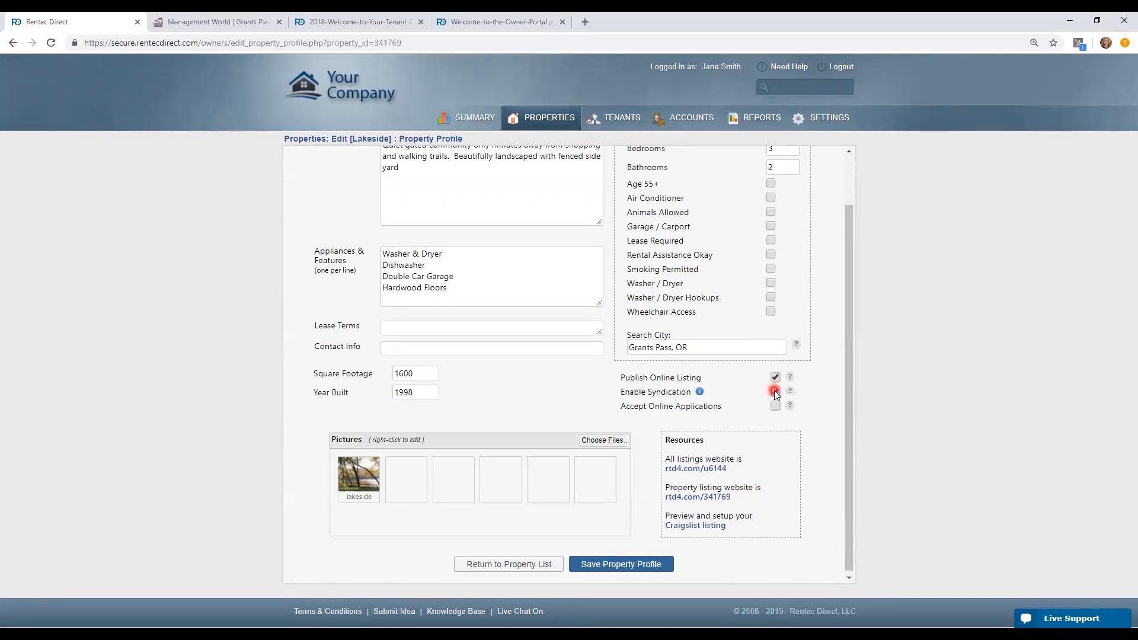
Try enabling syndication for the Lakeside listing and look through the sites that receive syndicated listings
left_click(774, 391)
left_click(701, 392)
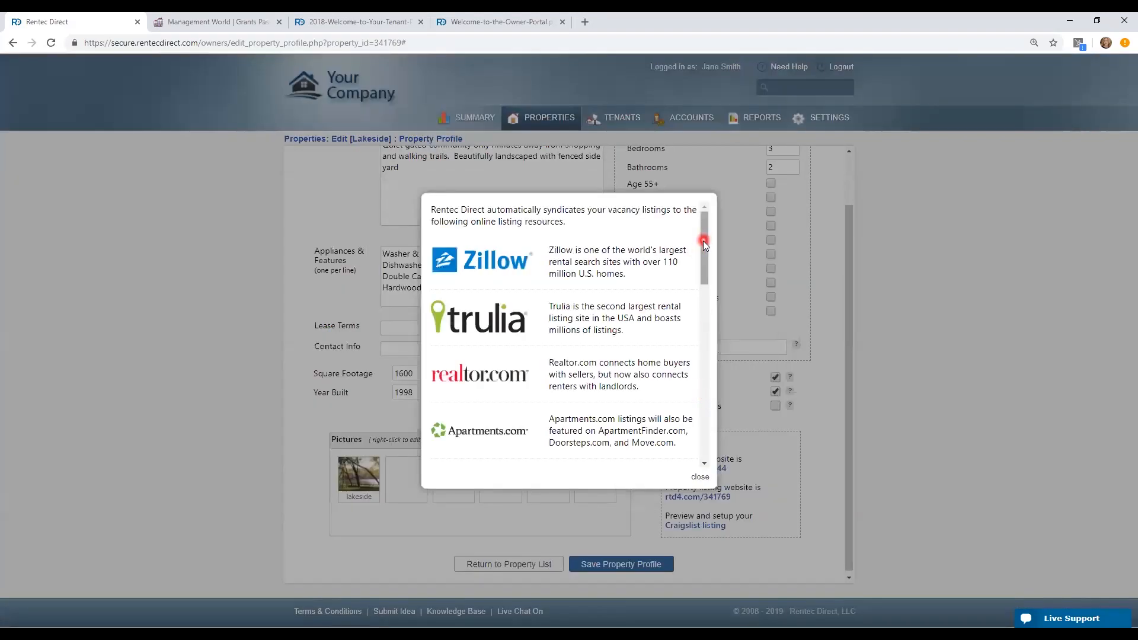
left_click_drag(703, 241, 708, 284)
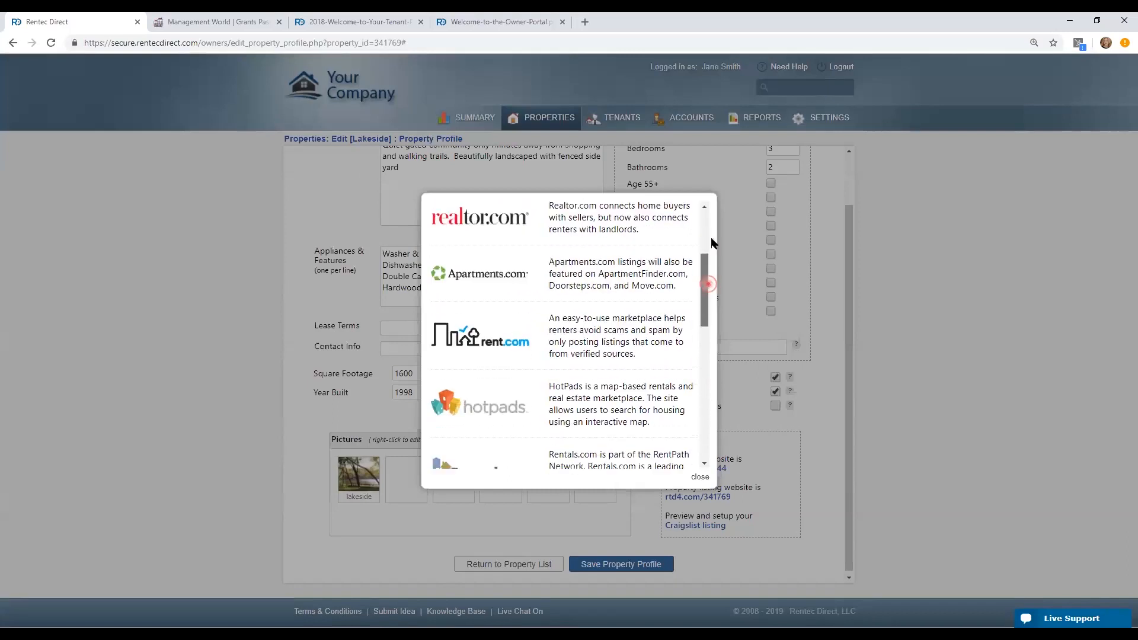
left_click_drag(711, 243, 709, 213)
left_click(700, 476)
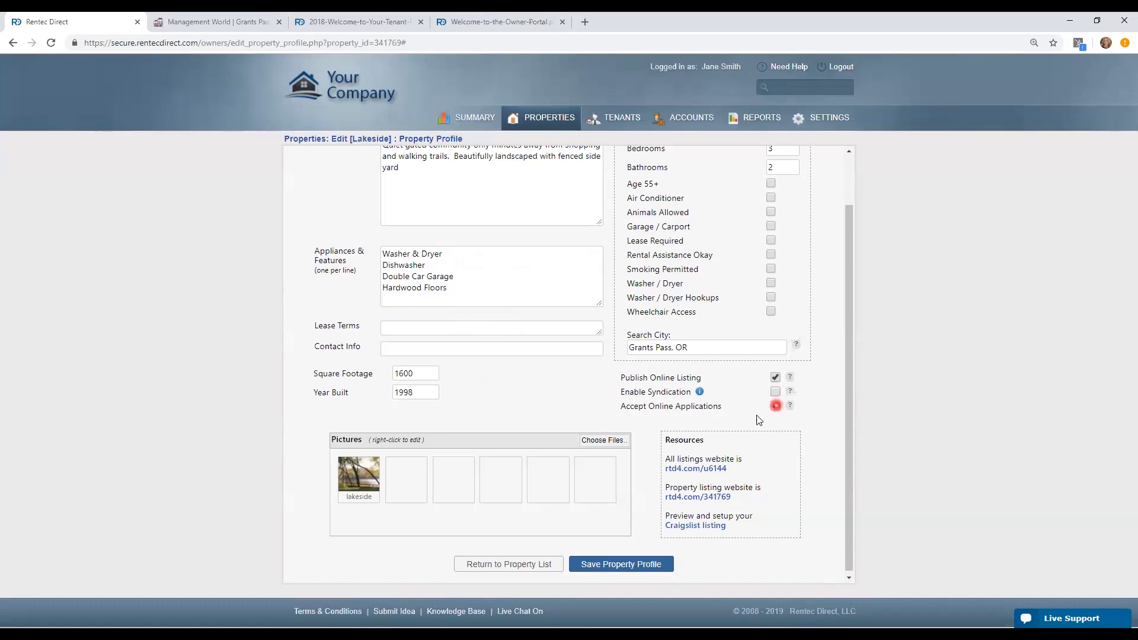
Save the Lakeside property profile with online applications accepted and syndication off
left_click(604, 563)
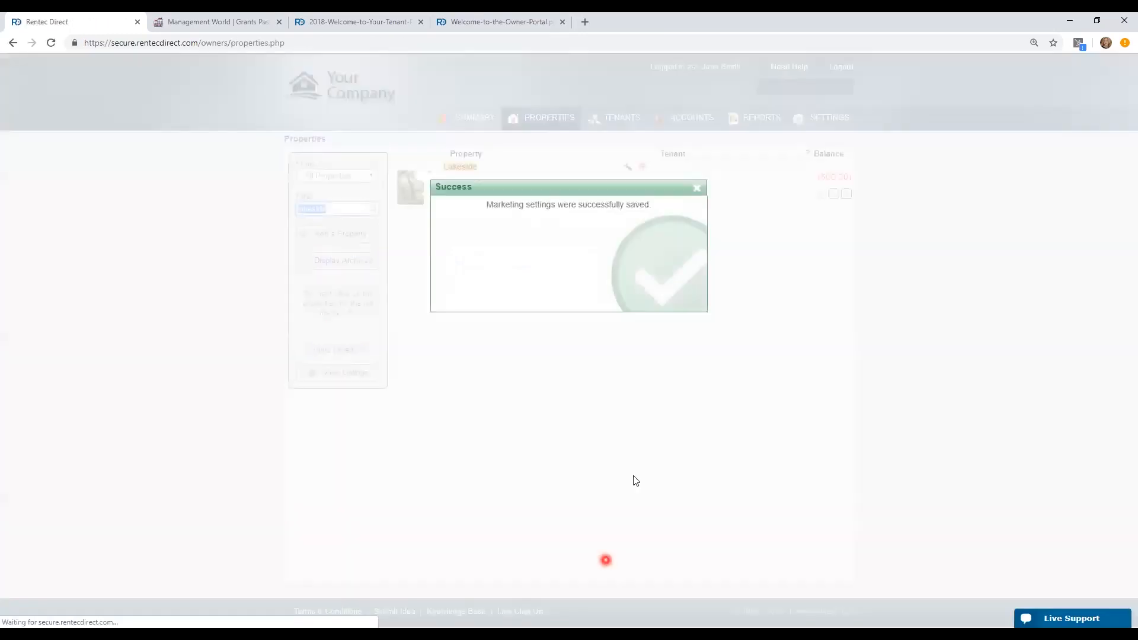
left_click(697, 189)
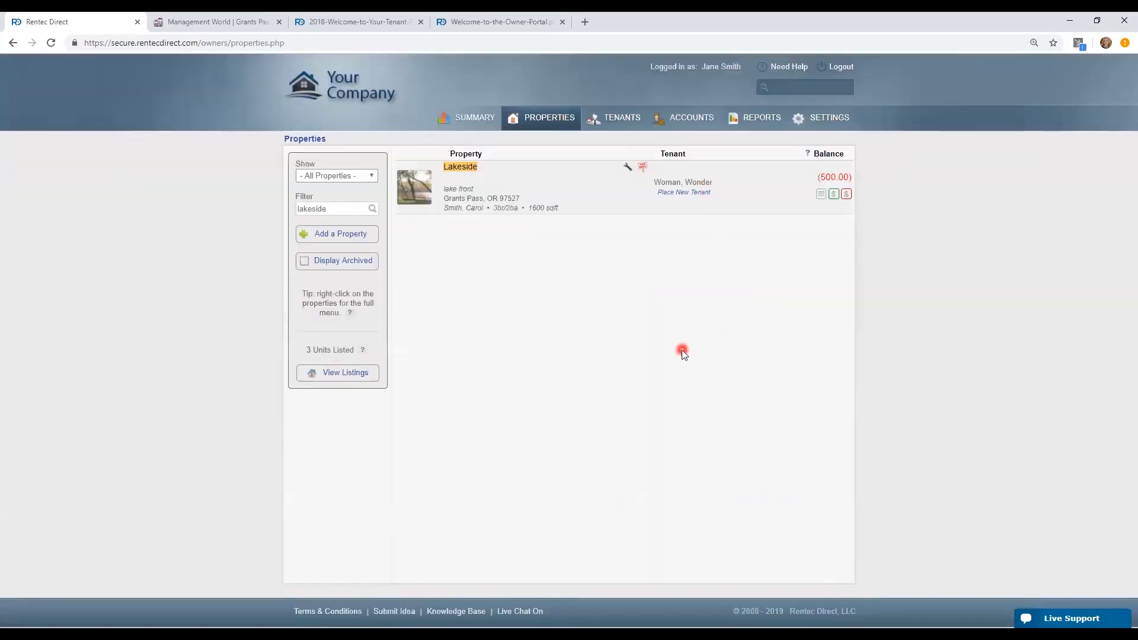
Open the all-listings website from Lakeside's marketing info and view the full details of the Lakeside rental listing
left_click(644, 170)
scroll(708, 370, "down", 1)
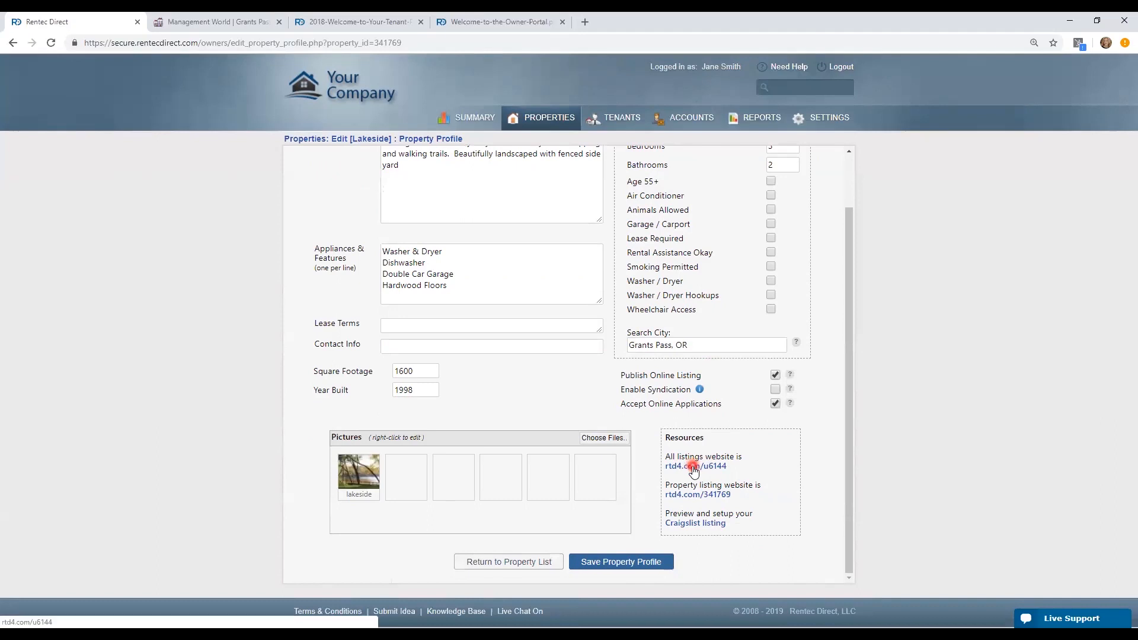
left_click(694, 468)
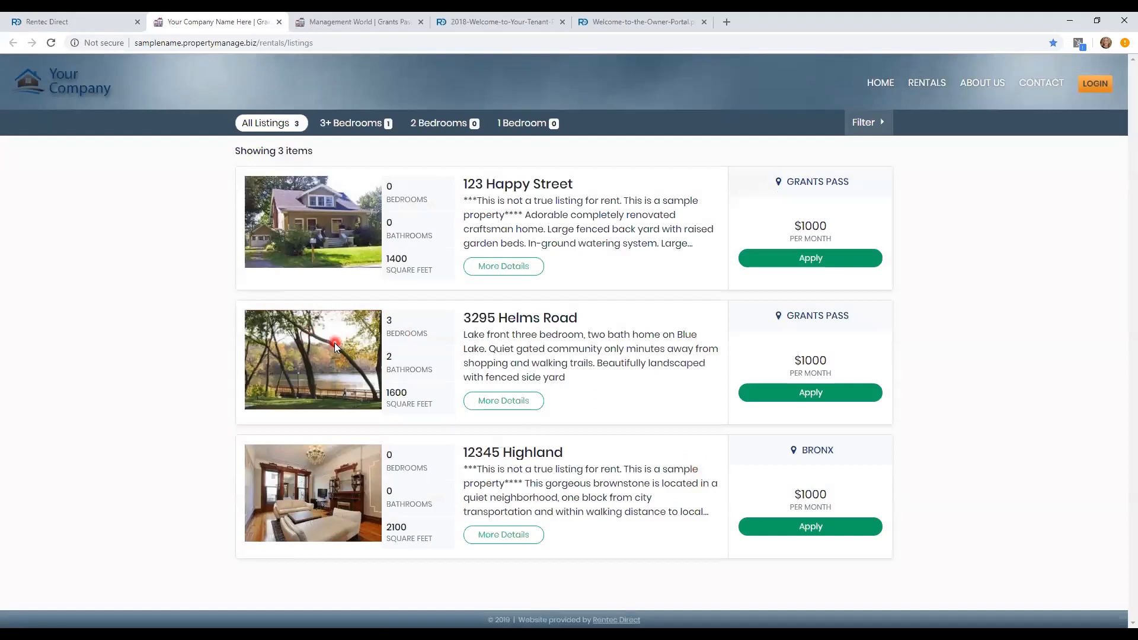
left_click(497, 403)
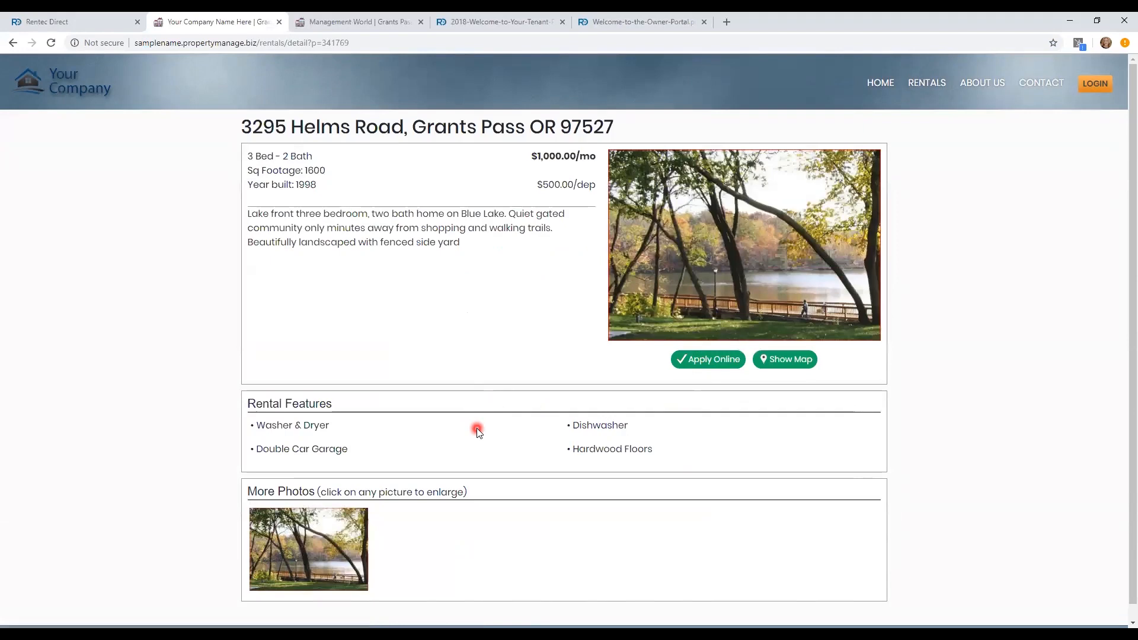
Filter the public rental listings by Animals Allowed, Month to Month and Rental Assistance Okay, and try saving the search
left_click(928, 89)
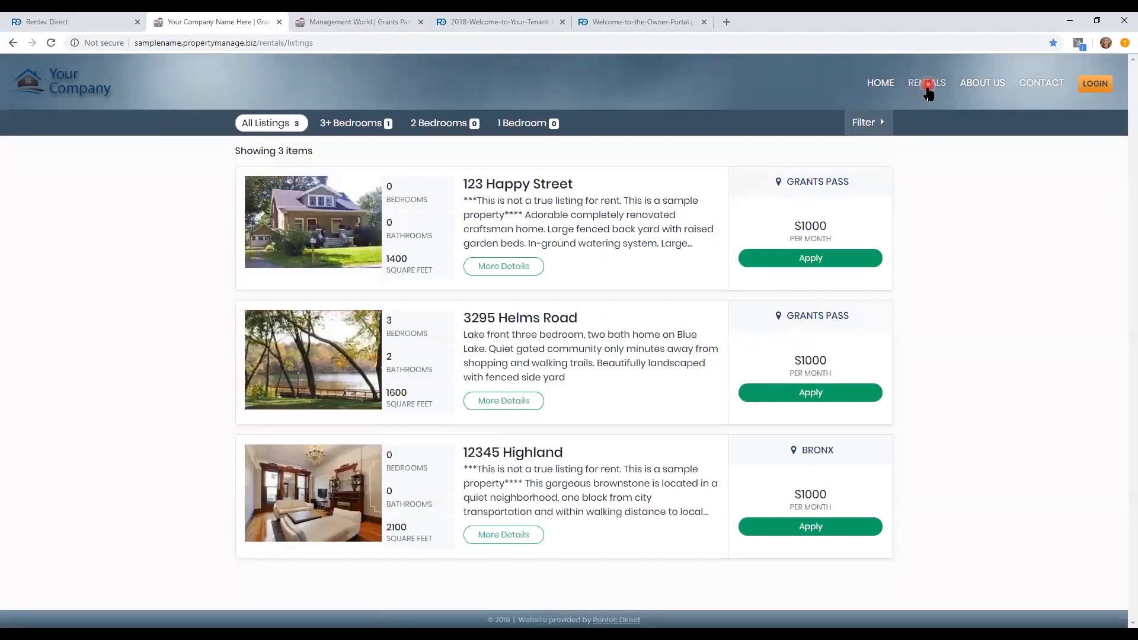
left_click(863, 123)
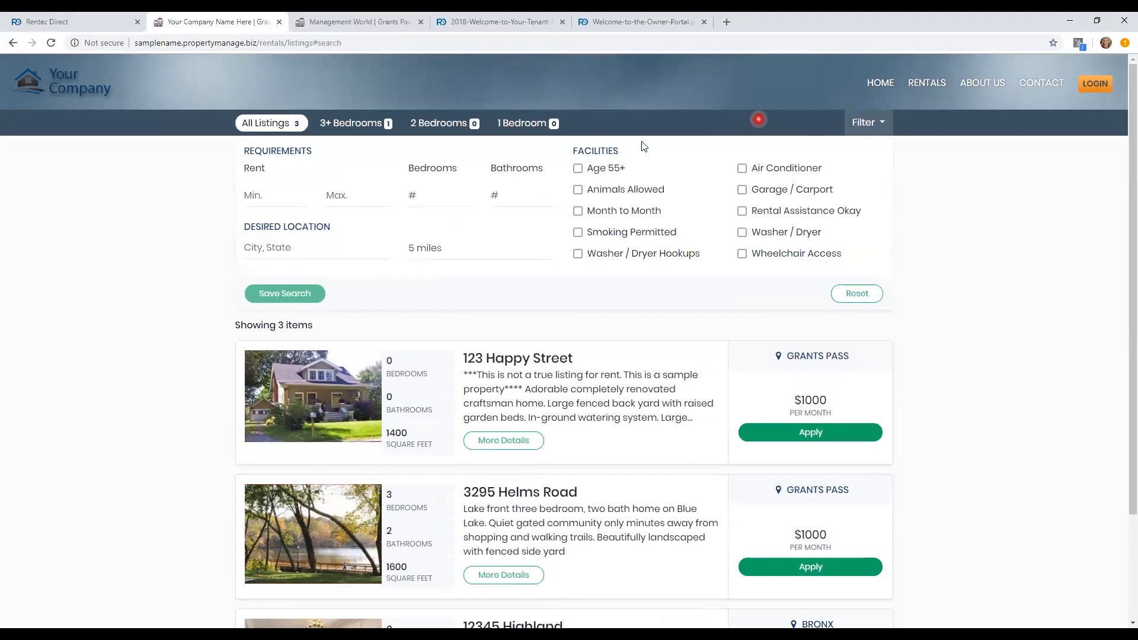
left_click(579, 190)
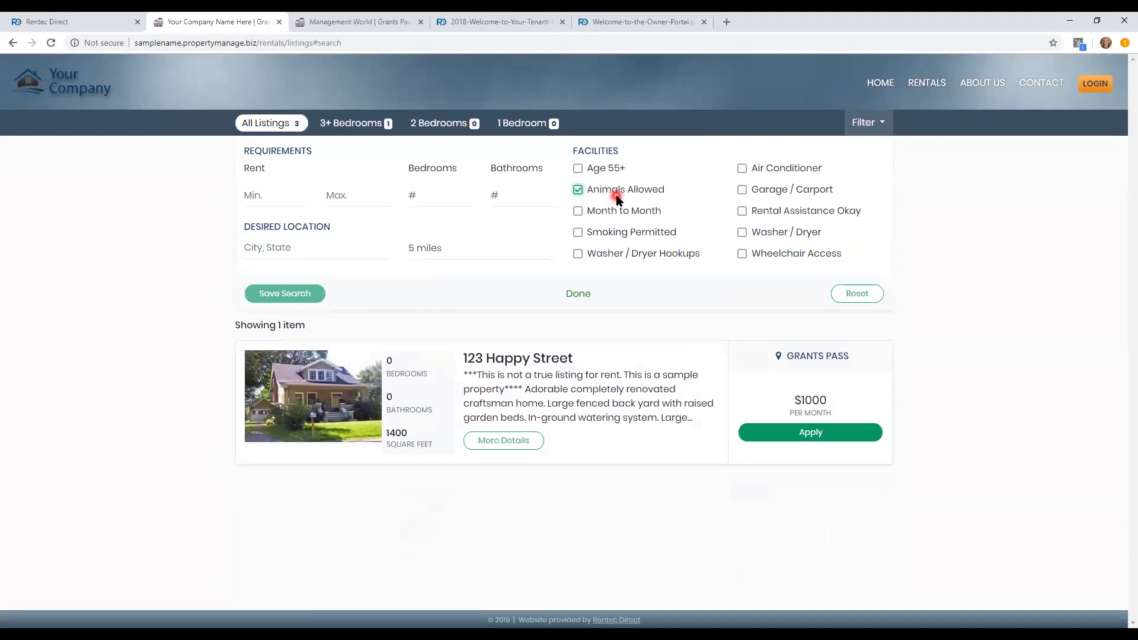
left_click(579, 211)
left_click(742, 211)
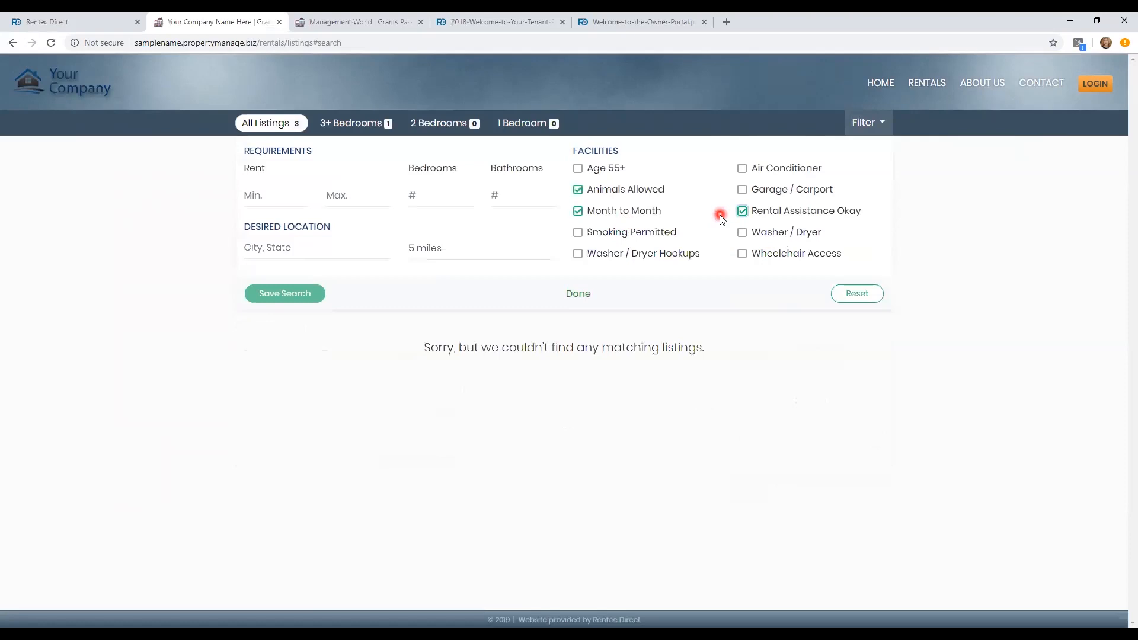
left_click(288, 294)
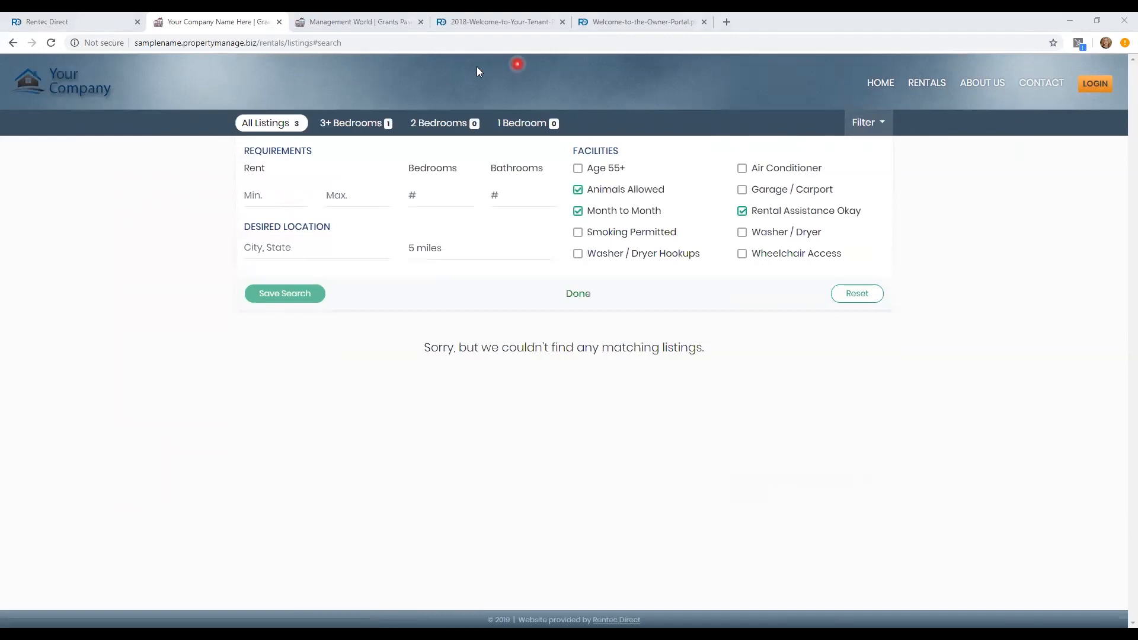
Look at the tenant portal and owner portal welcome flyers and return to the Rentec Direct management account
left_click(513, 24)
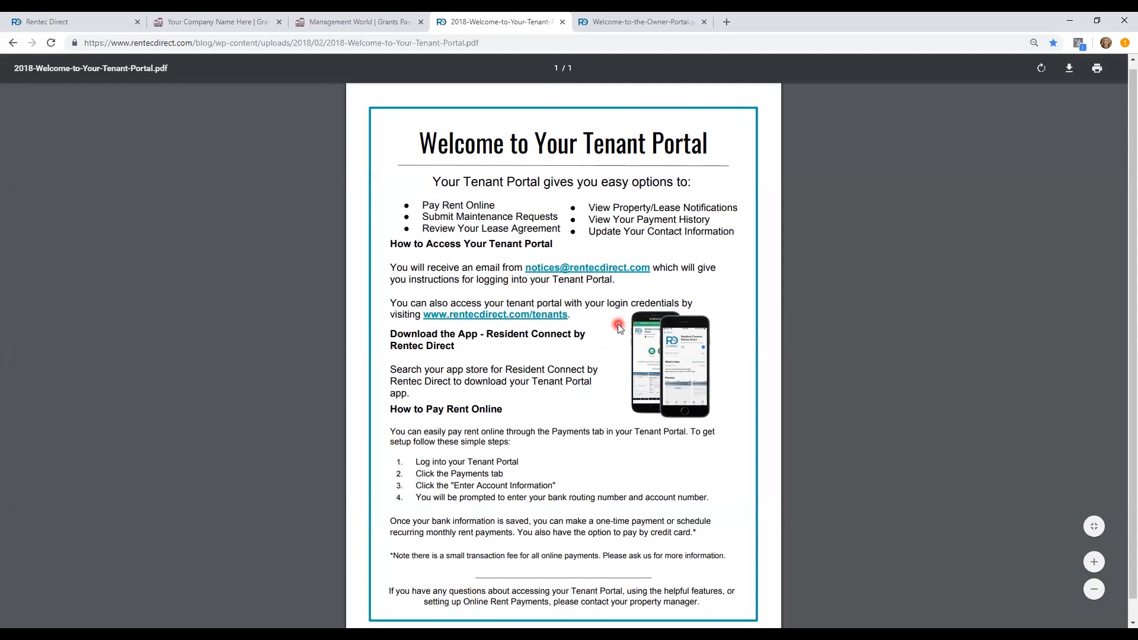
left_click(651, 18)
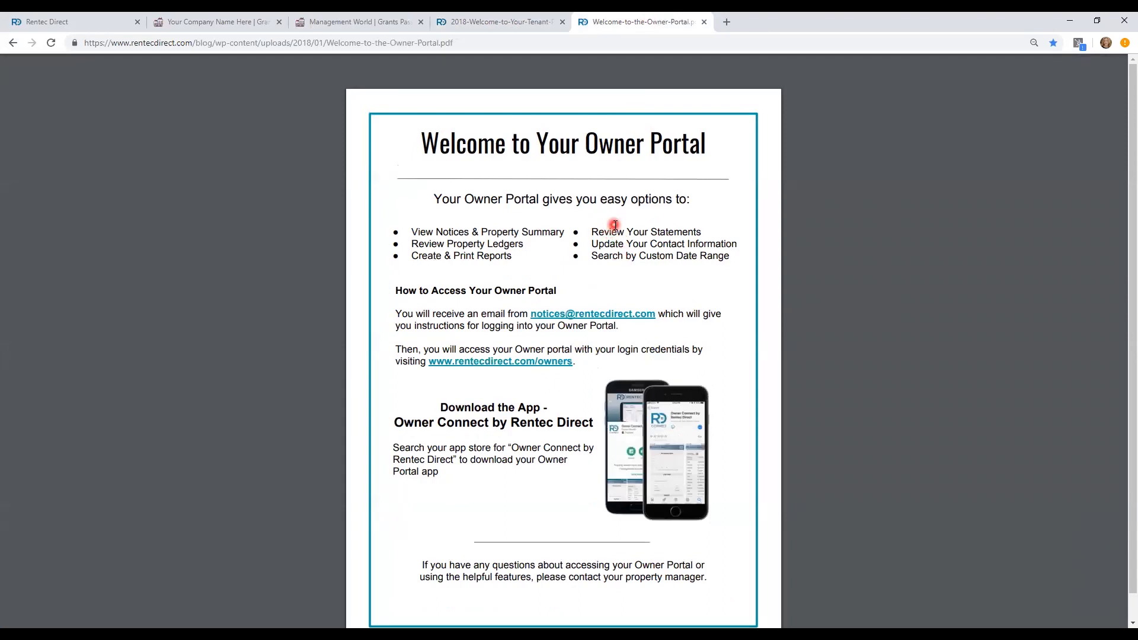
left_click(60, 21)
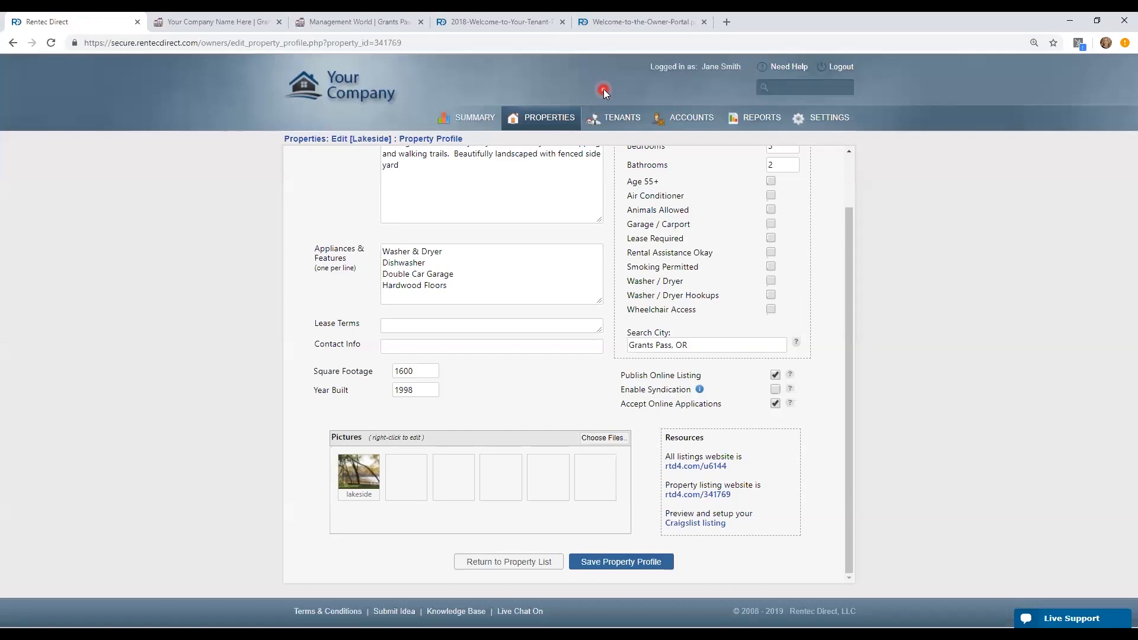
Clear the tenant filter and open the Happy Street property's main tenant record at its Tenant Portal settings
left_click(620, 118)
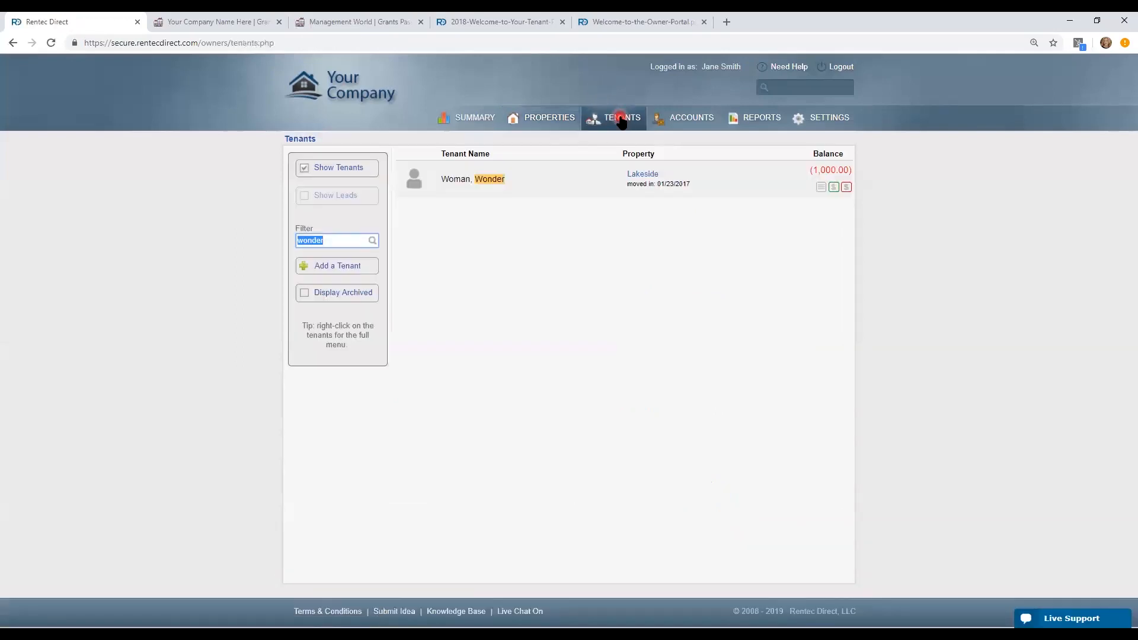
key("BackSpace")
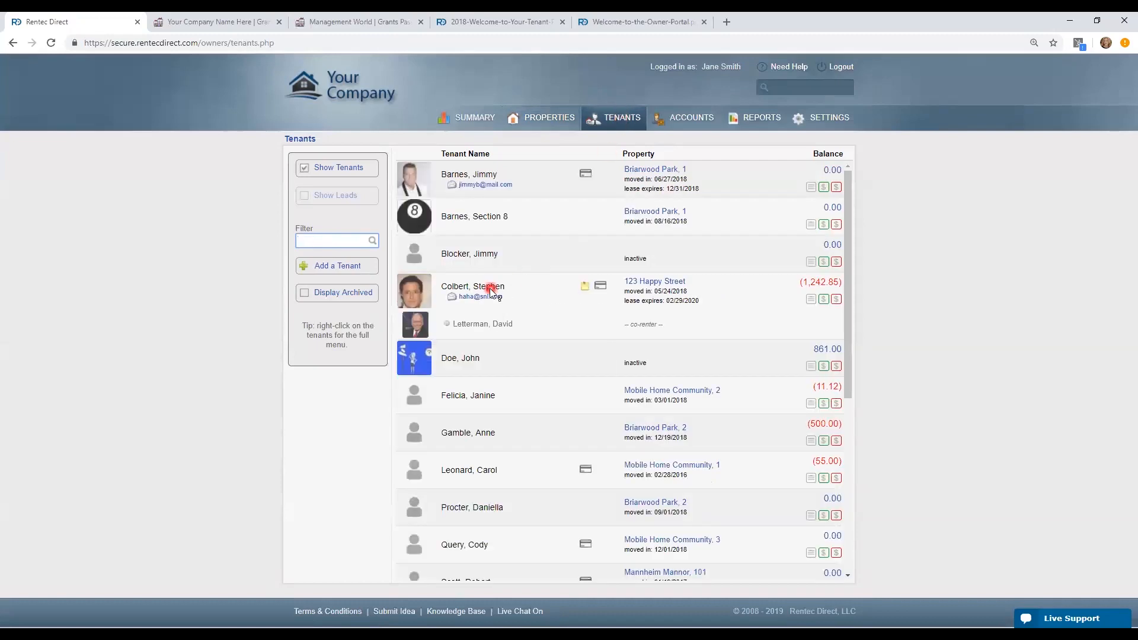
right_click(494, 288)
left_click(518, 294)
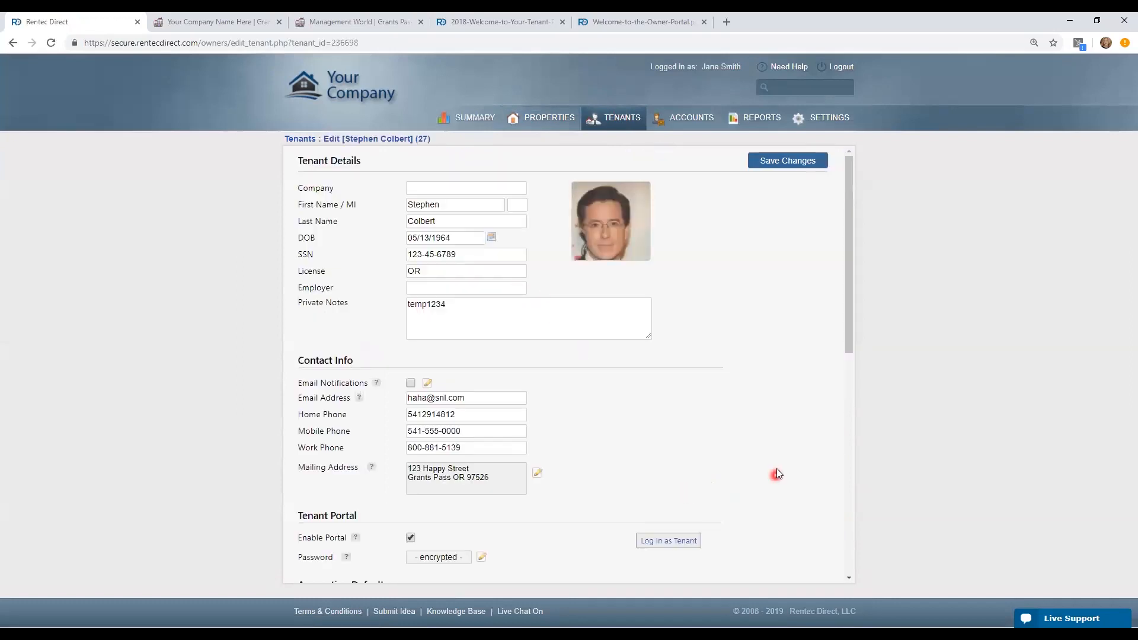
scroll(777, 468, "down", 2)
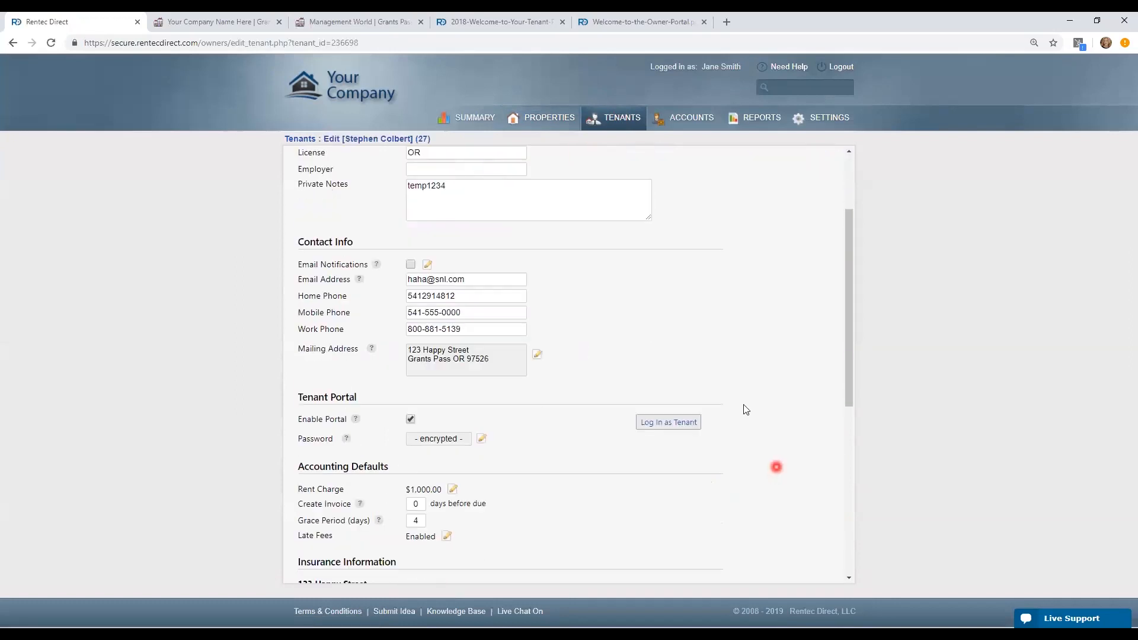
Check the tenant's portal password setting and log in as the tenant in an incognito window
left_click(431, 440)
left_click(518, 335)
left_click(529, 365)
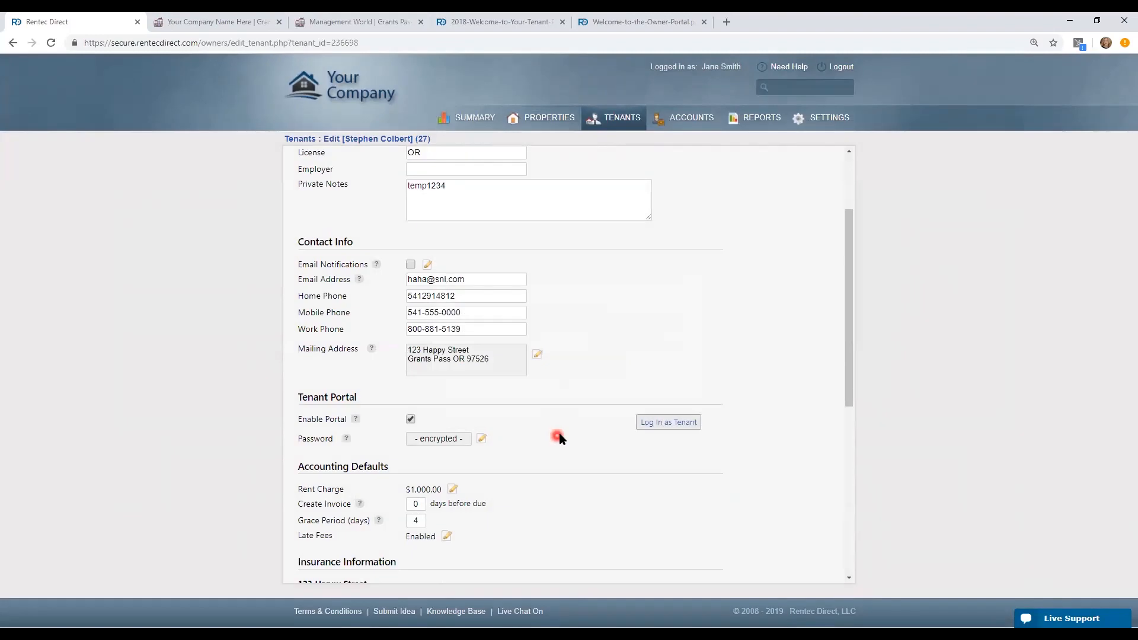
right_click(652, 423)
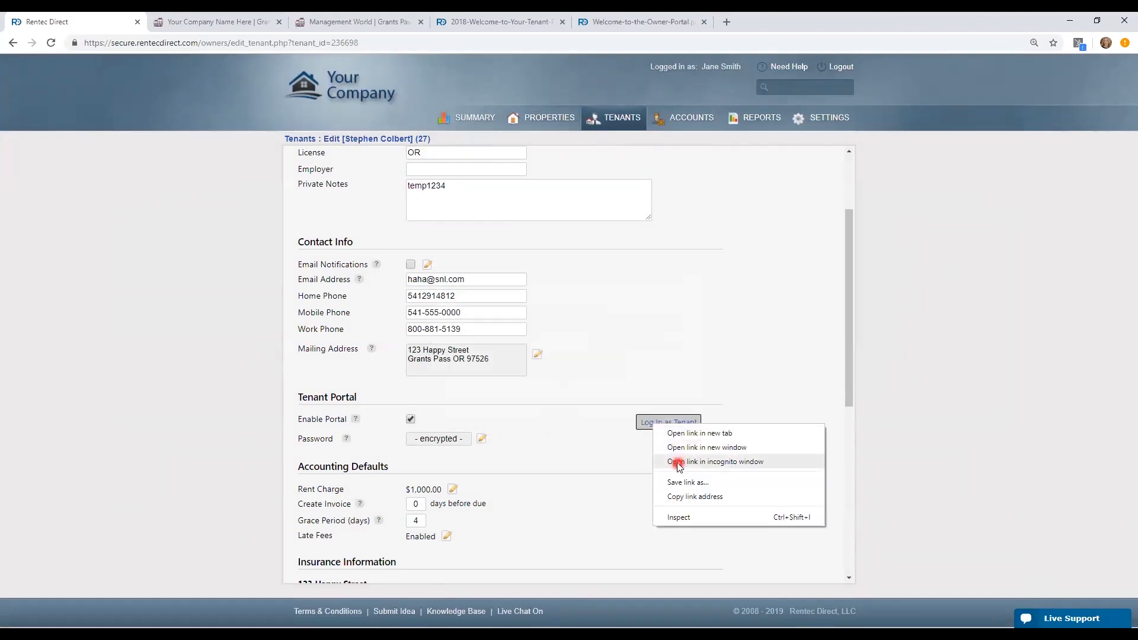
left_click(679, 462)
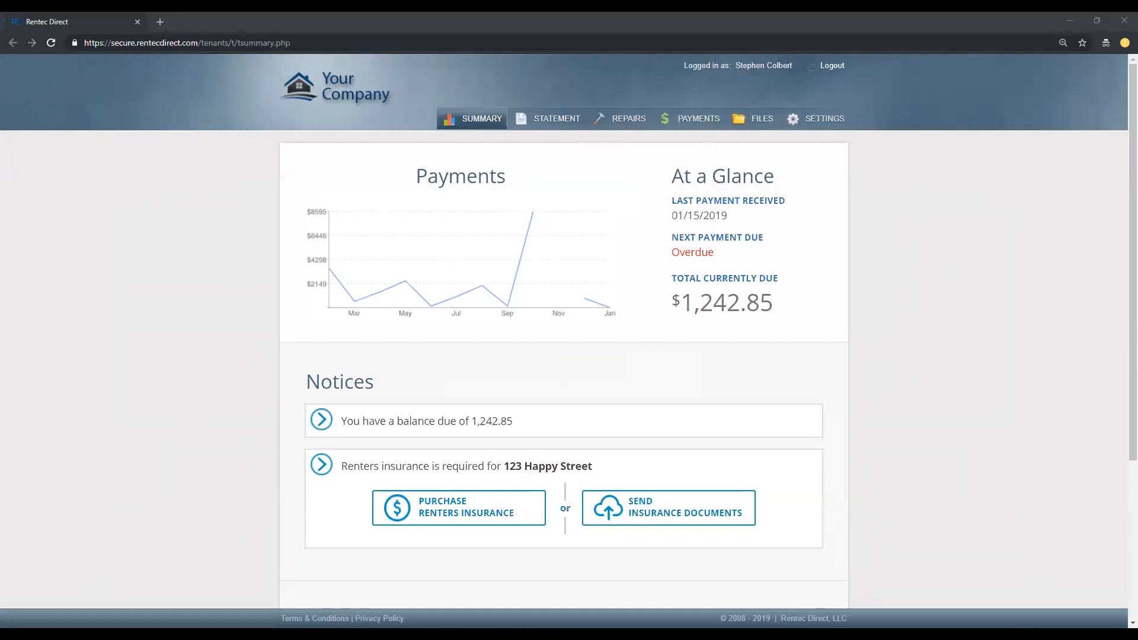
Review the tenant portal's statement, repairs with the issue report form, payment options and files, and minimize the portal window
left_click(575, 124)
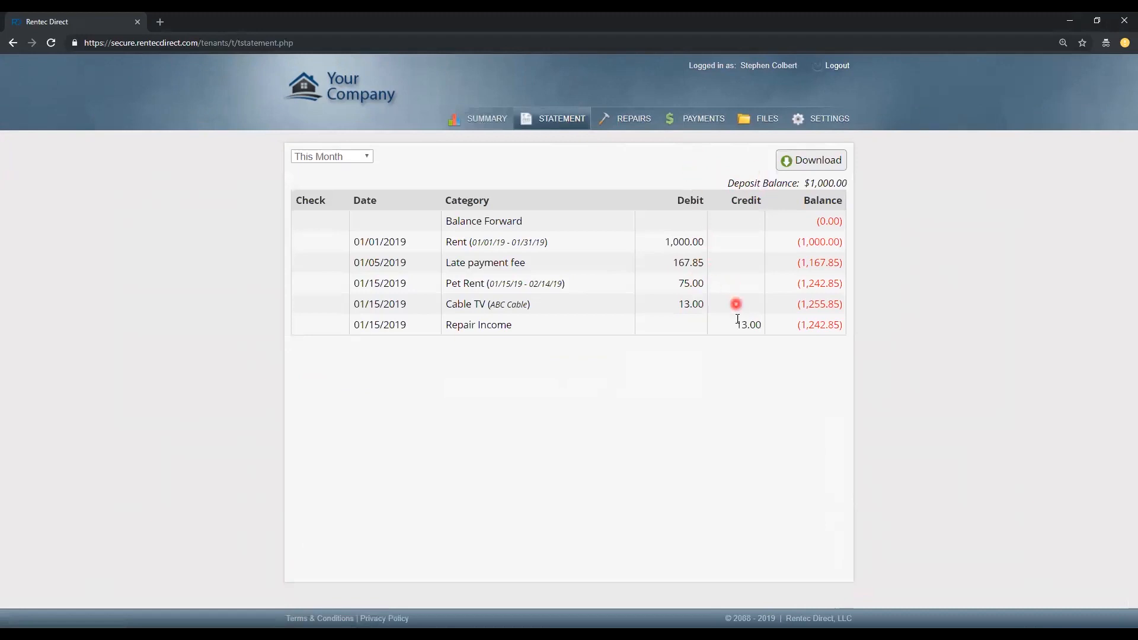
left_click(634, 121)
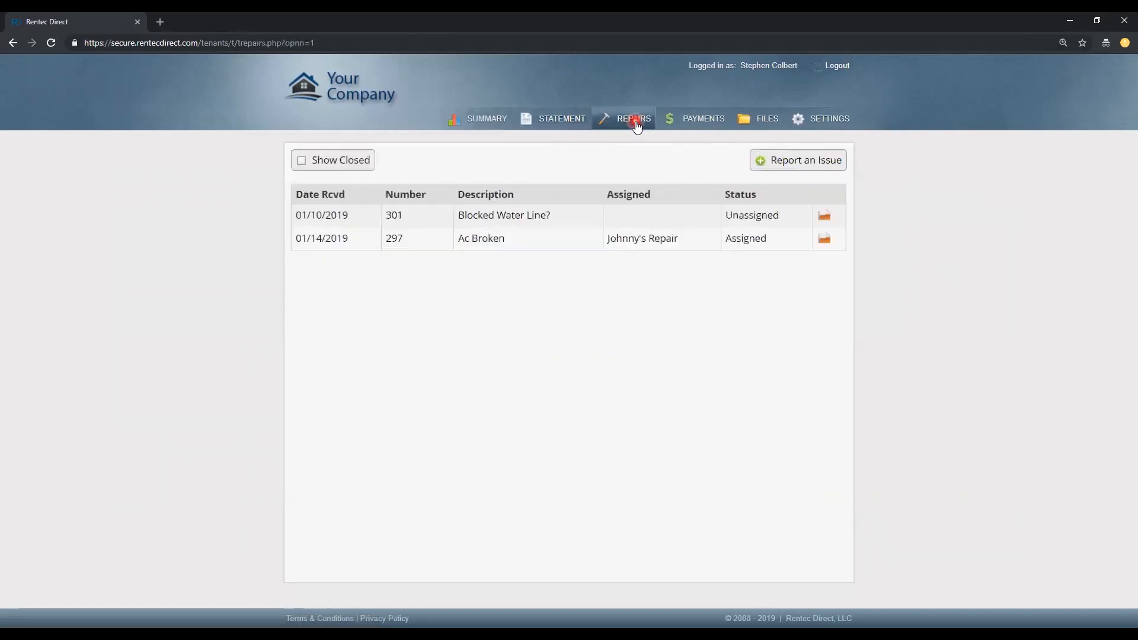
left_click(767, 165)
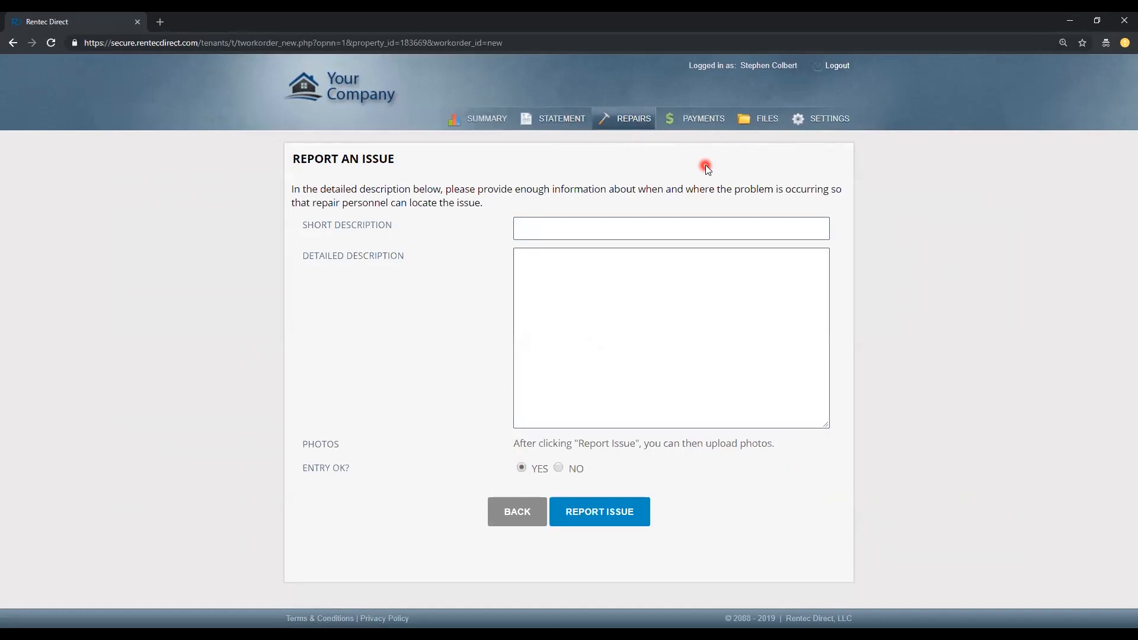
left_click(704, 120)
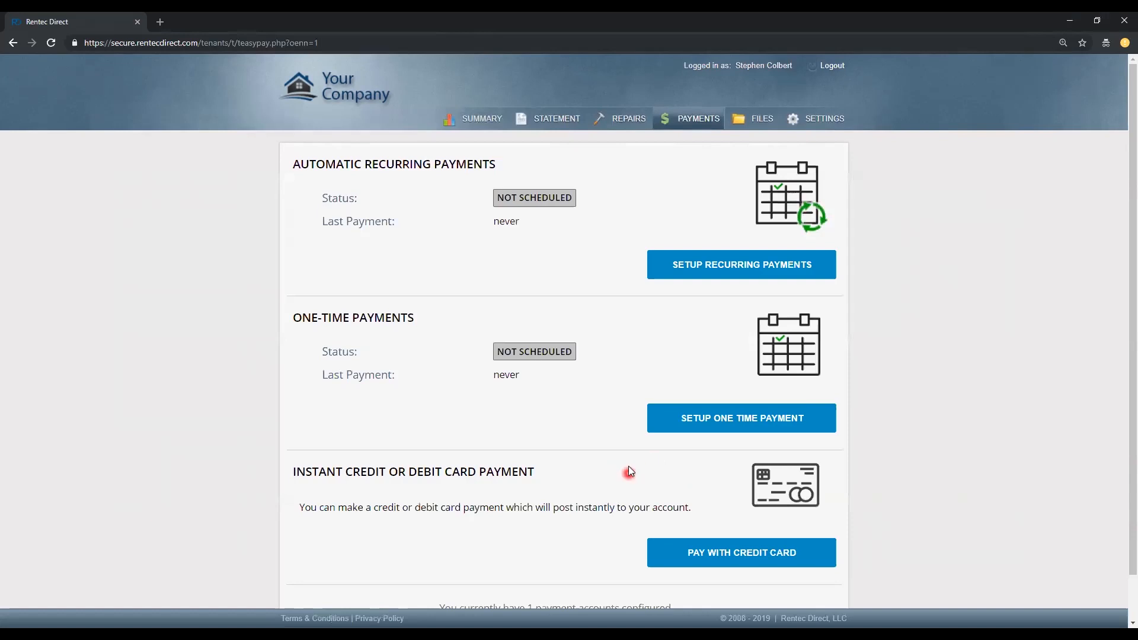
left_click(761, 120)
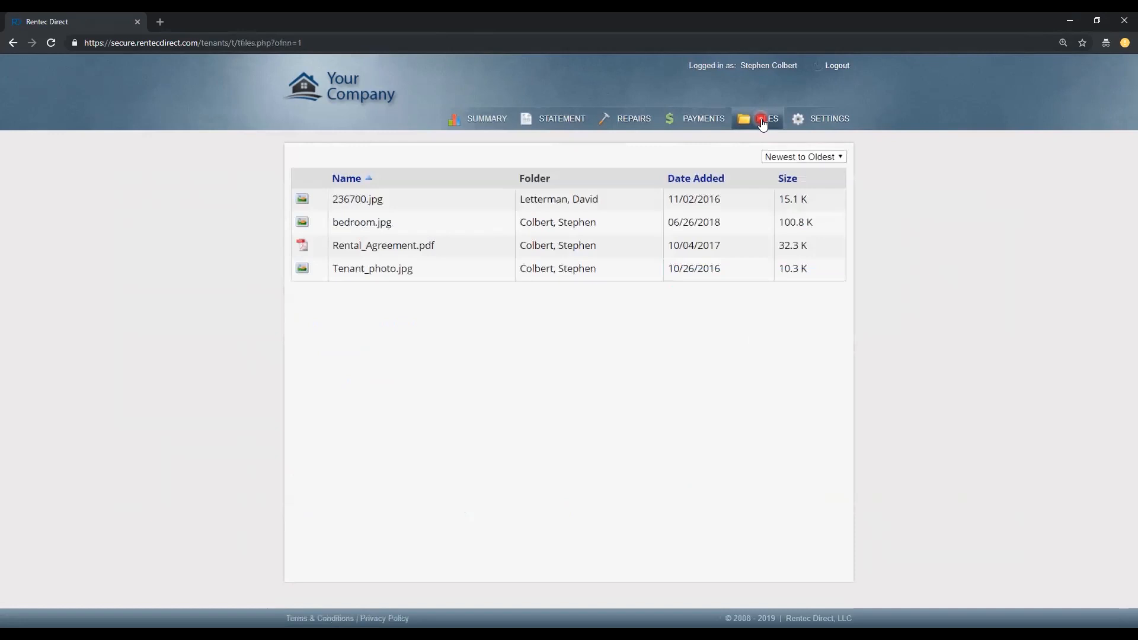
left_click(1068, 23)
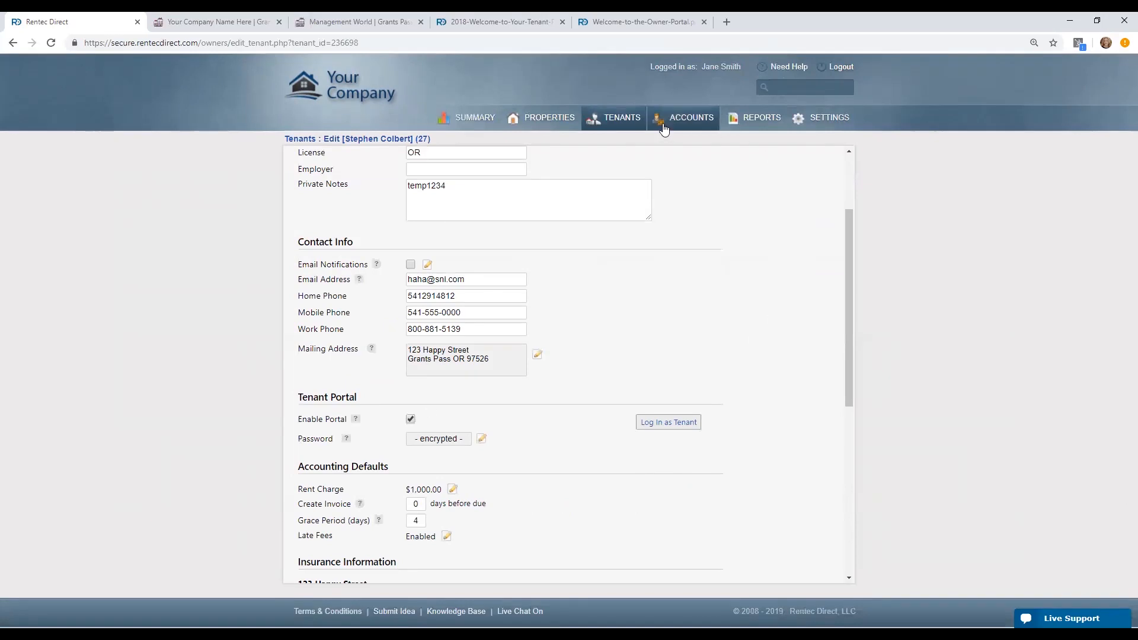
Open the Brown LLC owner record for editing and log in as that owner in an incognito window
left_click(701, 124)
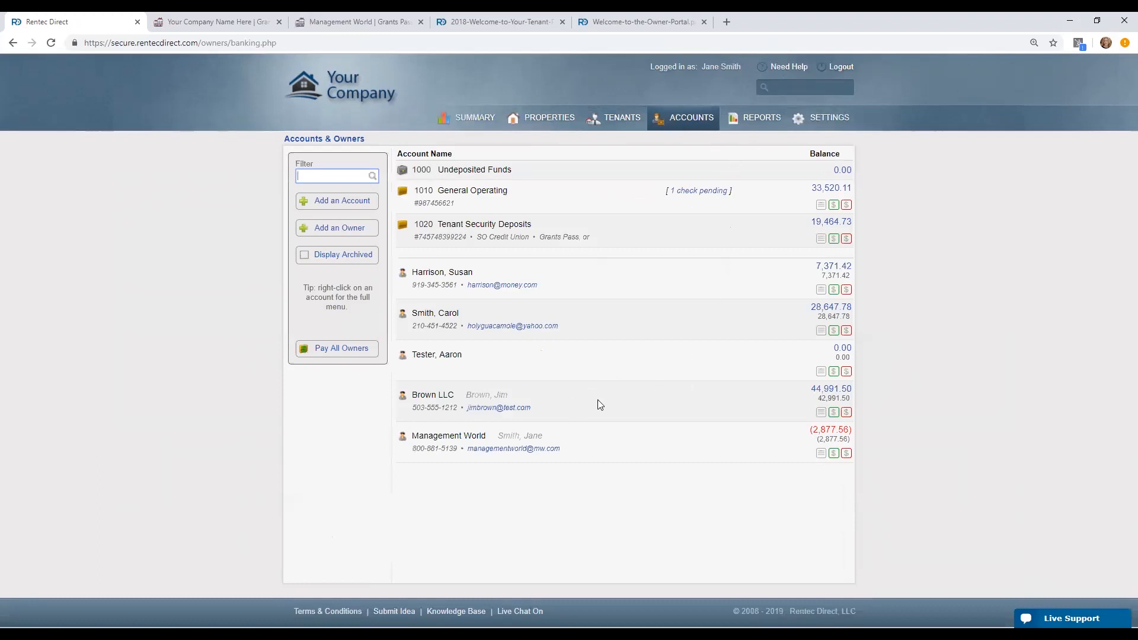
right_click(822, 416)
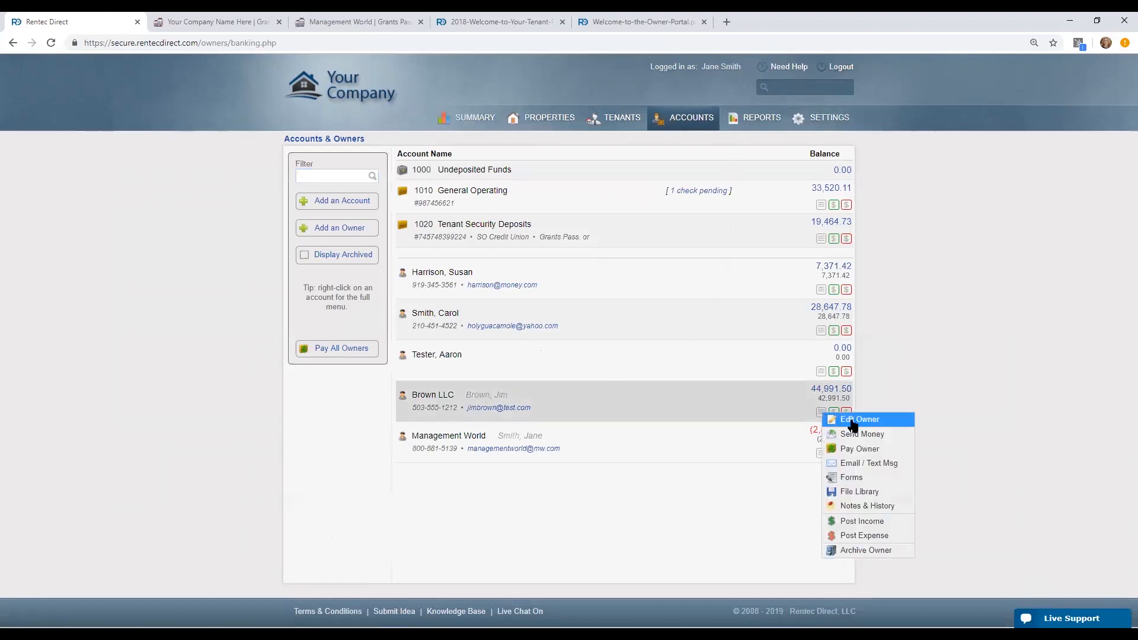
left_click(851, 420)
scroll(703, 378, "down", 3)
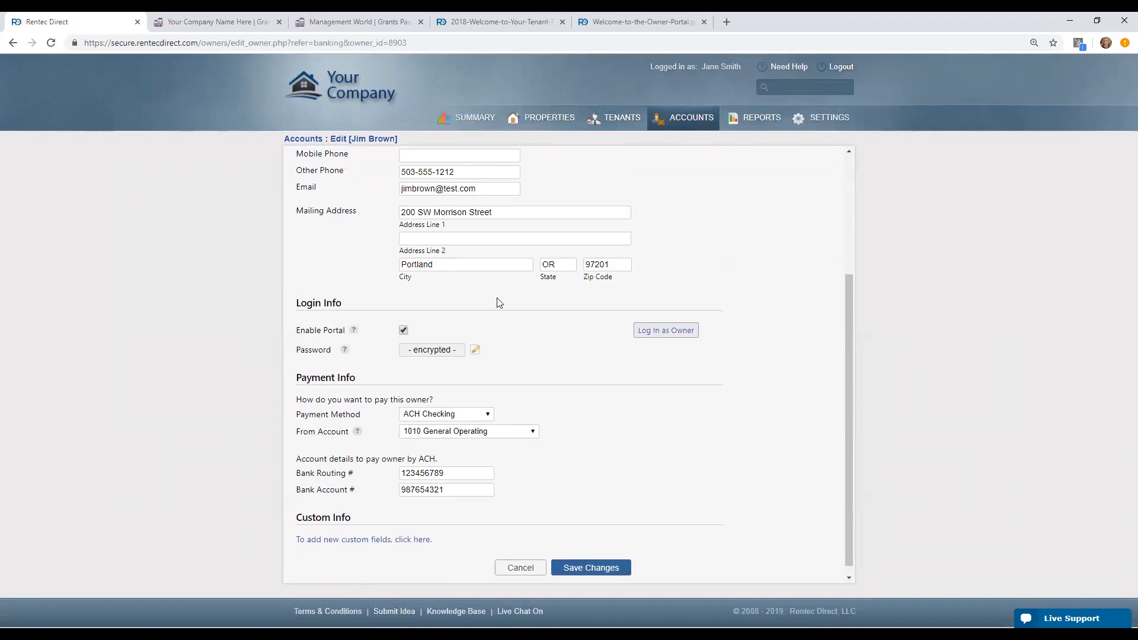
right_click(679, 335)
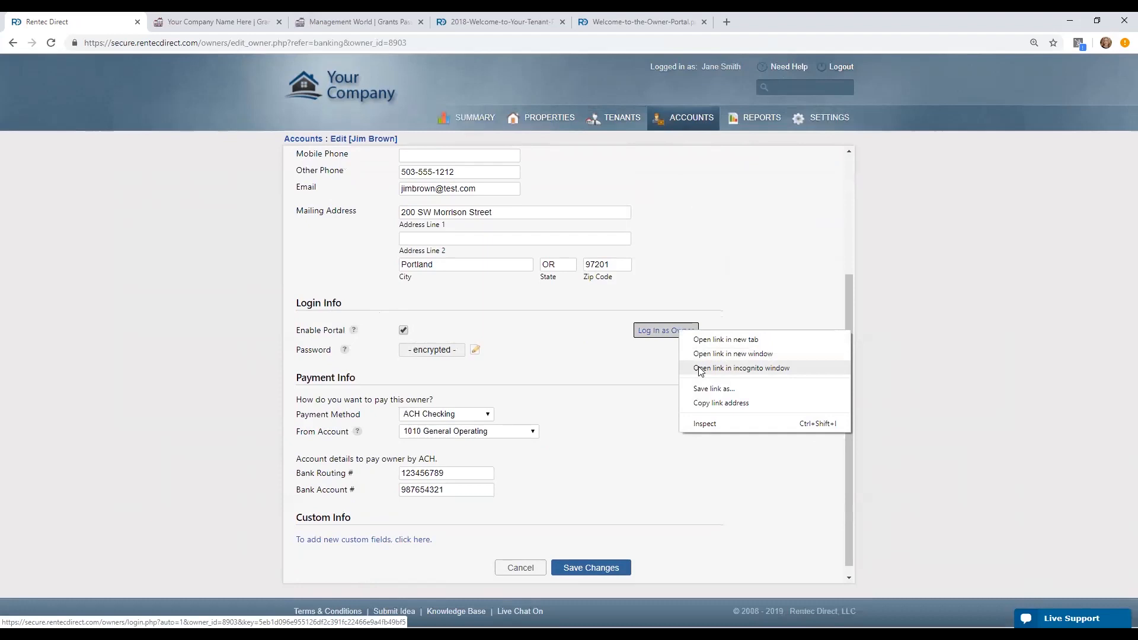
left_click(701, 369)
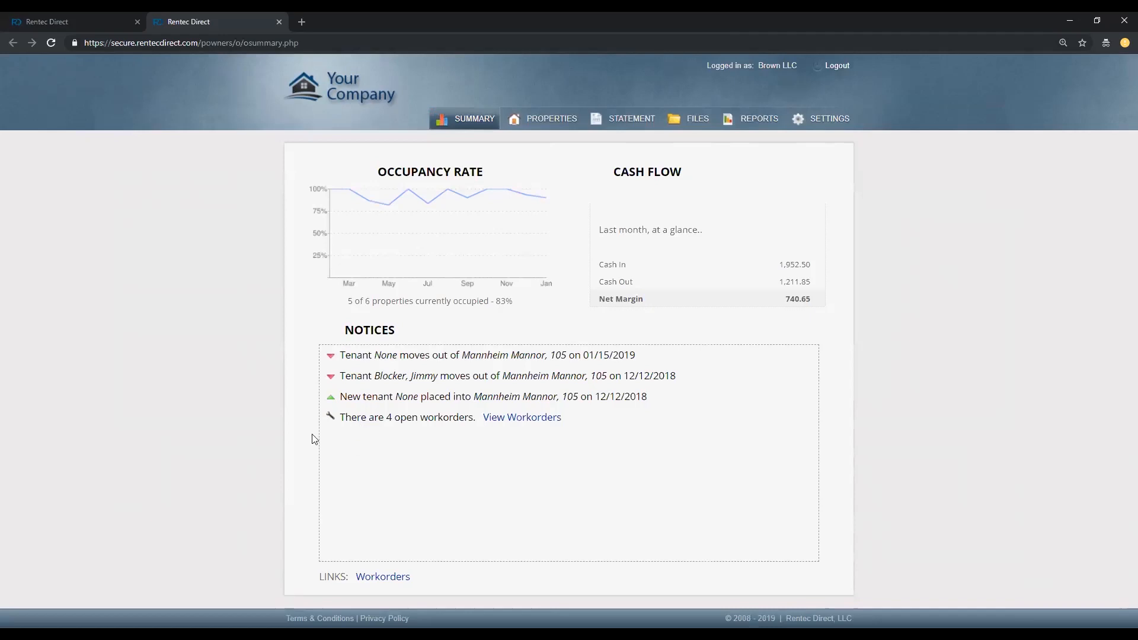
In the owner portal, look over the properties and their tenants, and show the owner statement for This Year
left_click(545, 118)
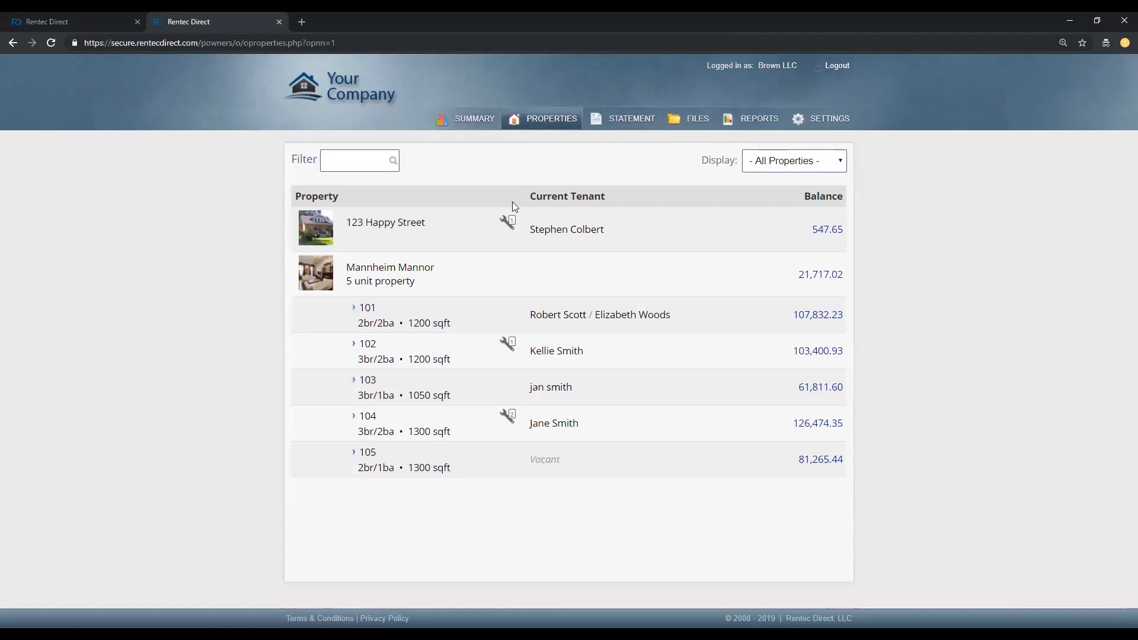
mouse_move(514, 232)
left_click(643, 119)
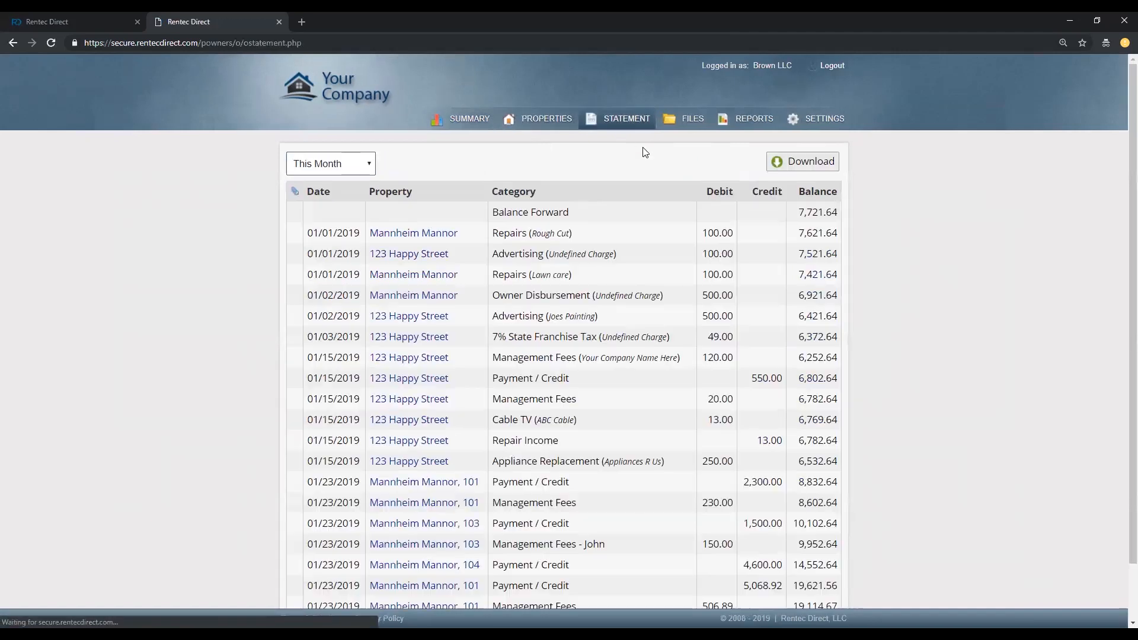
left_click(367, 163)
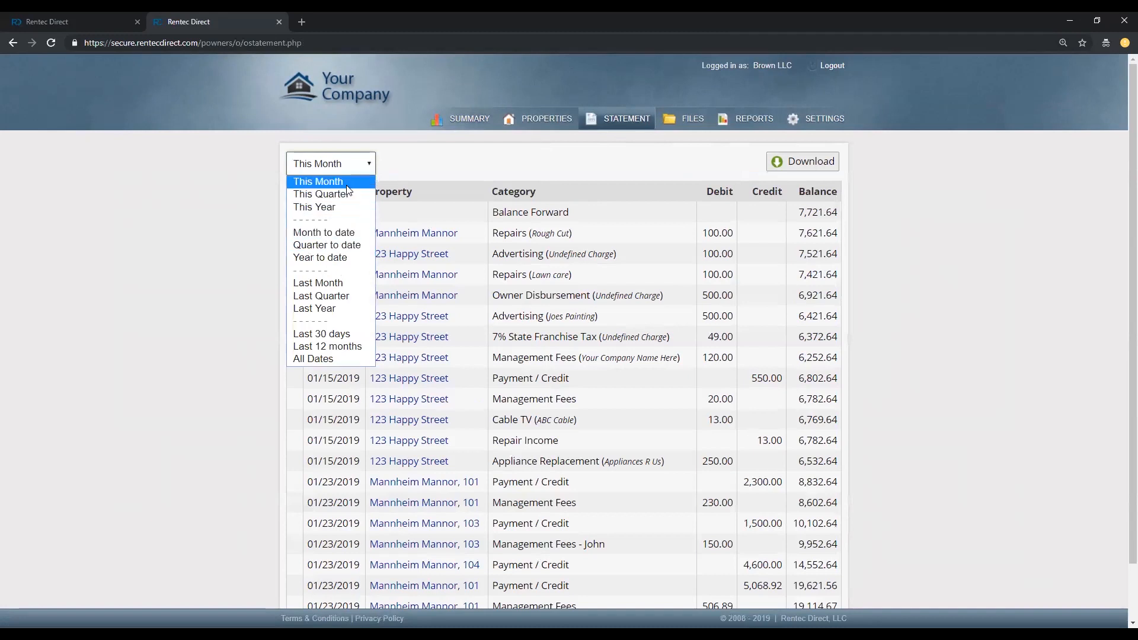
left_click(340, 208)
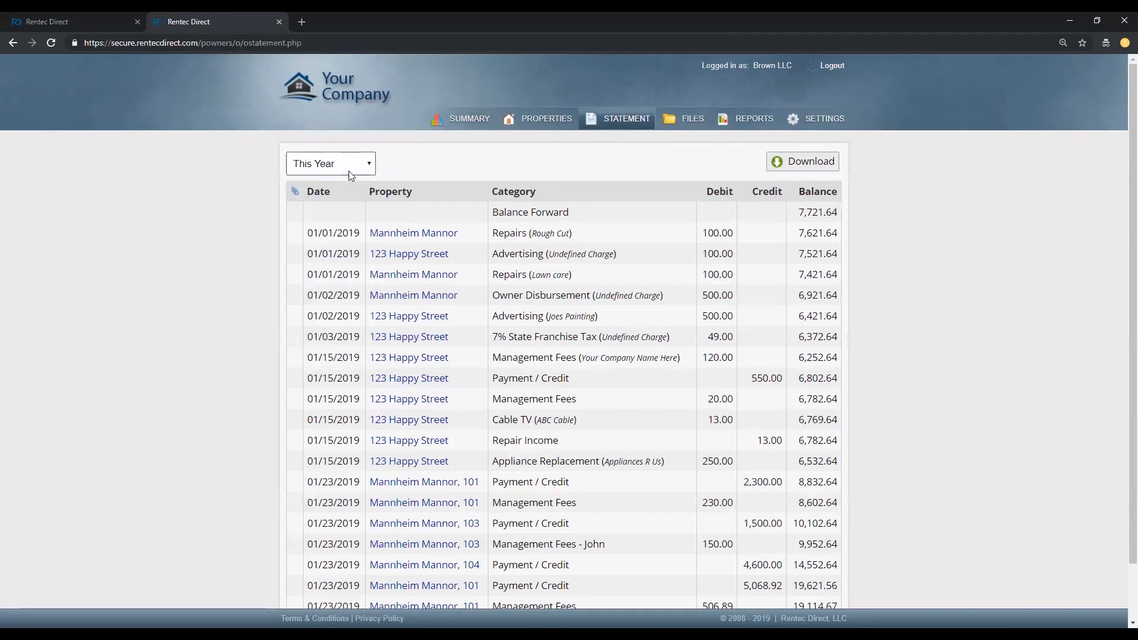
scroll(417, 289, "down", 2)
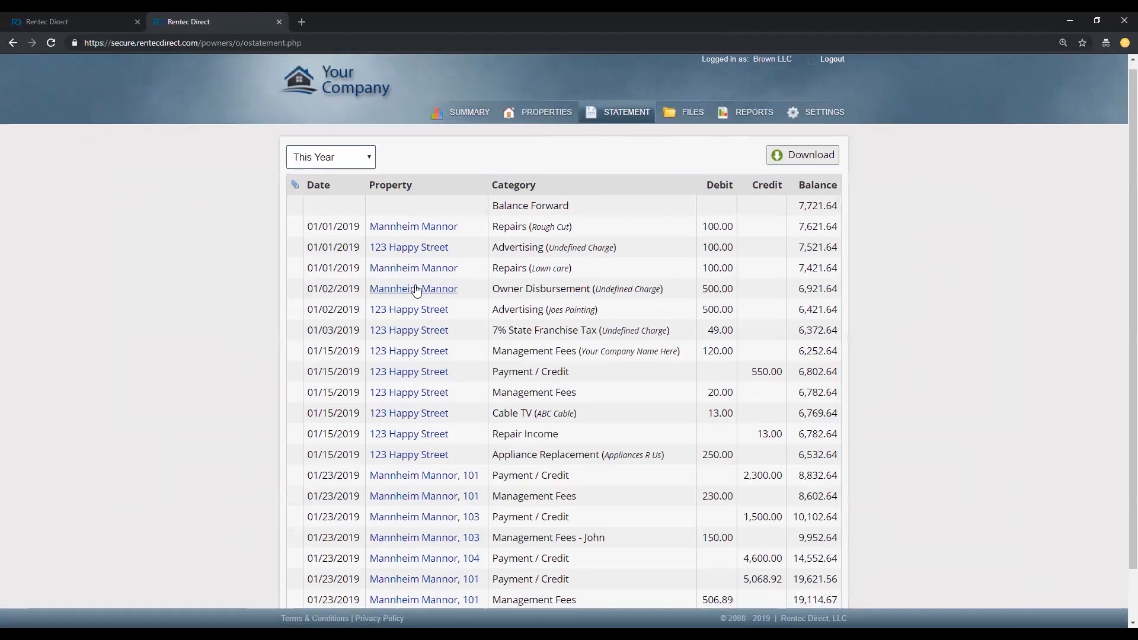
scroll(416, 290, "up", 2)
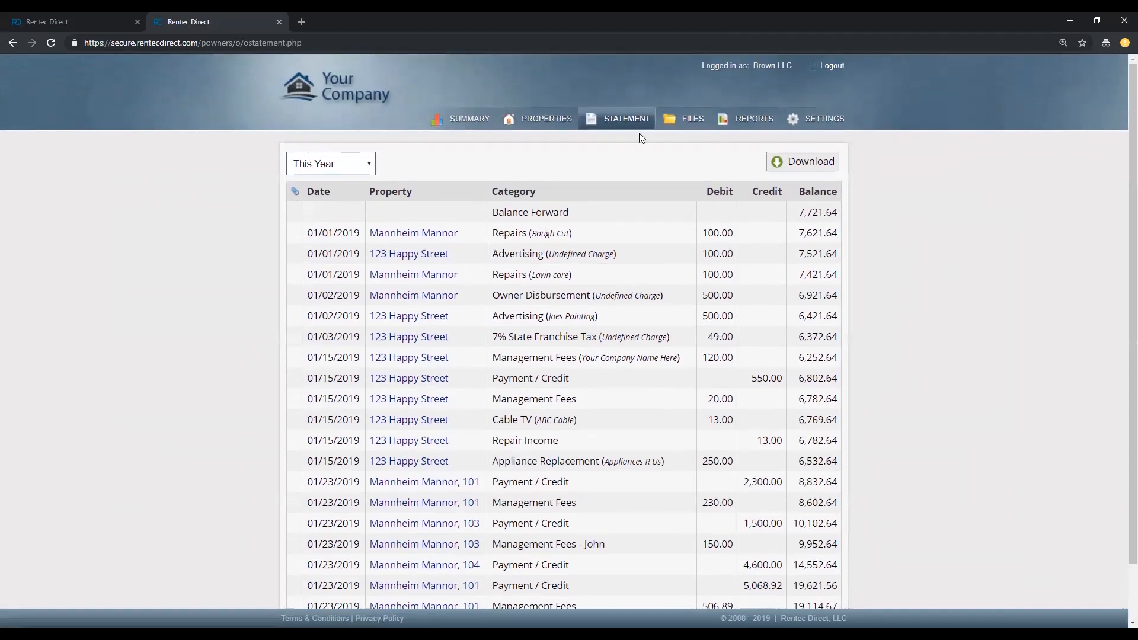
Review the owner portal's files, reports with their date range options, and summary, and close the owner and tenant portal tabs
left_click(686, 123)
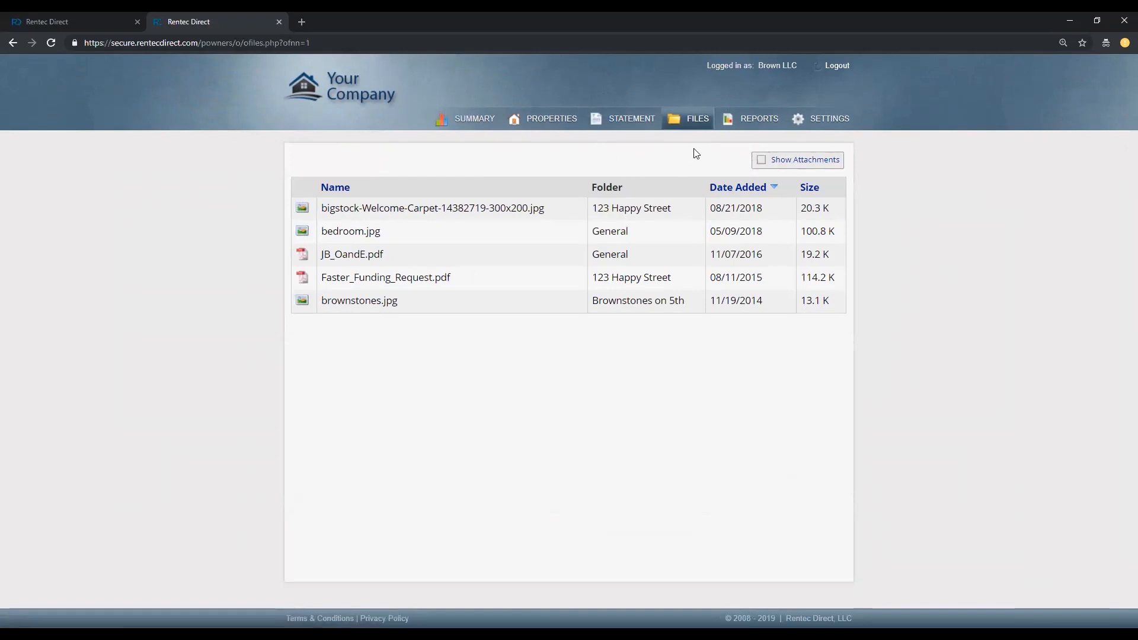
left_click(758, 125)
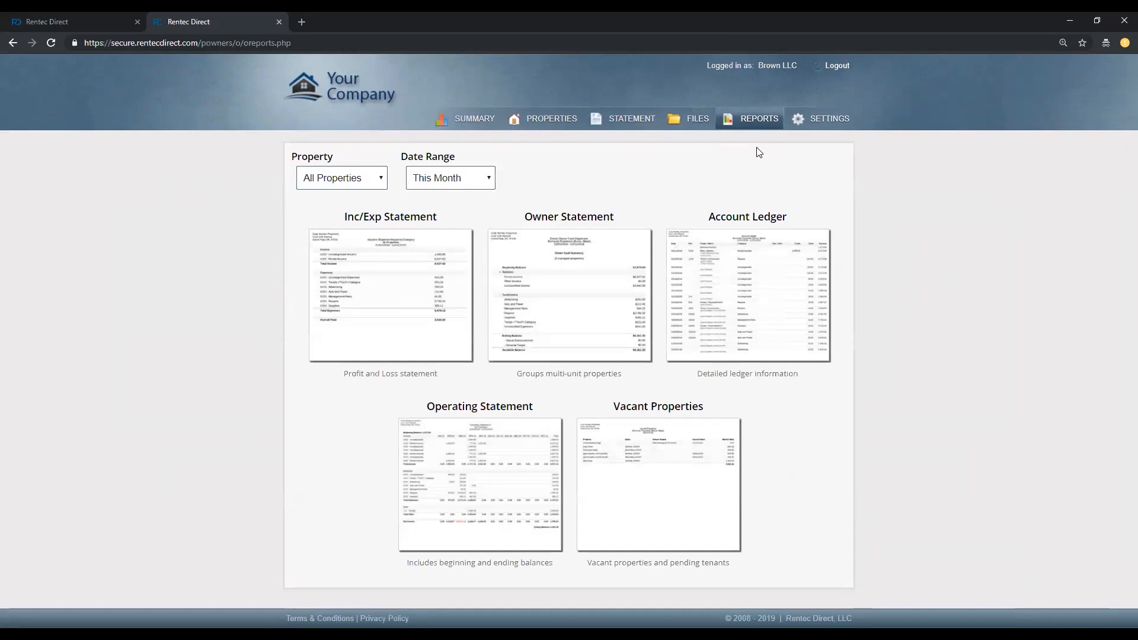
left_click(489, 179)
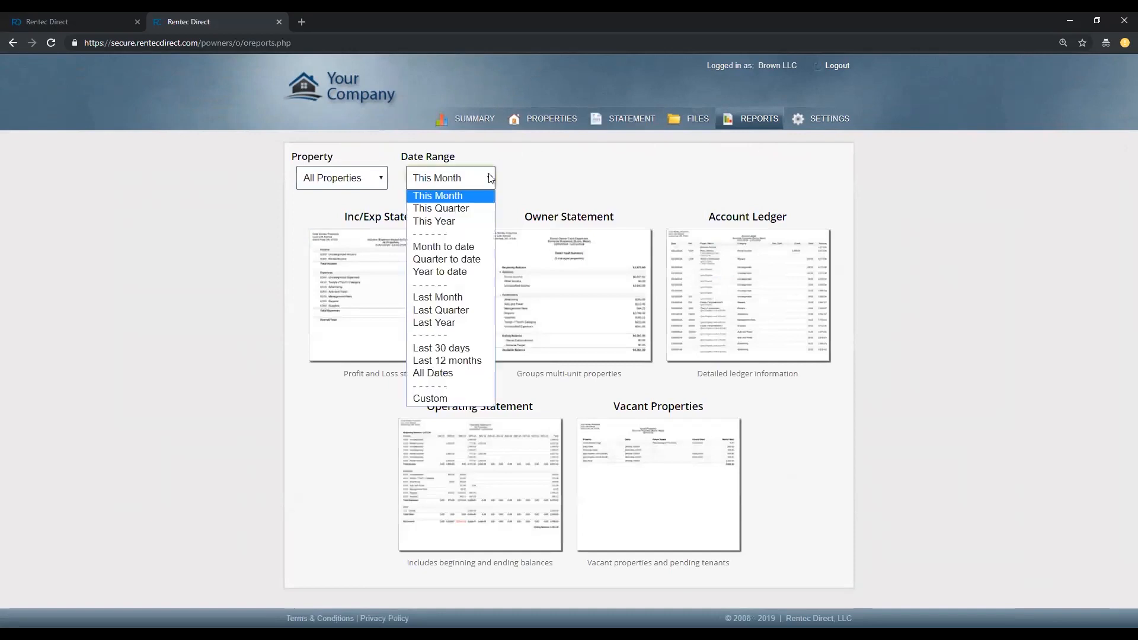
left_click(514, 159)
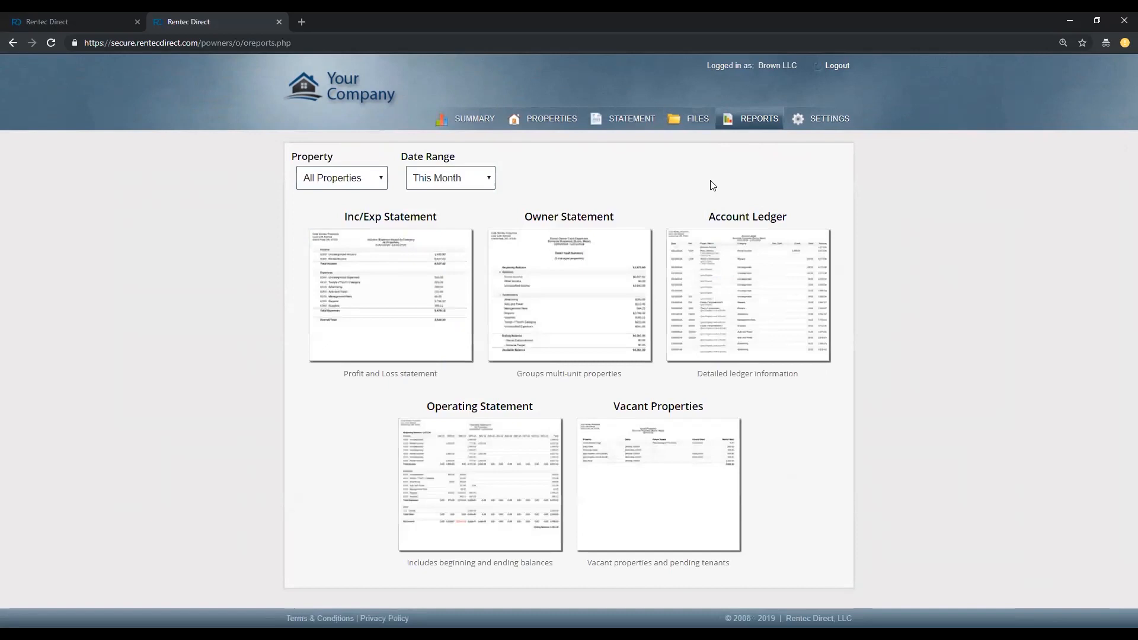
left_click(468, 122)
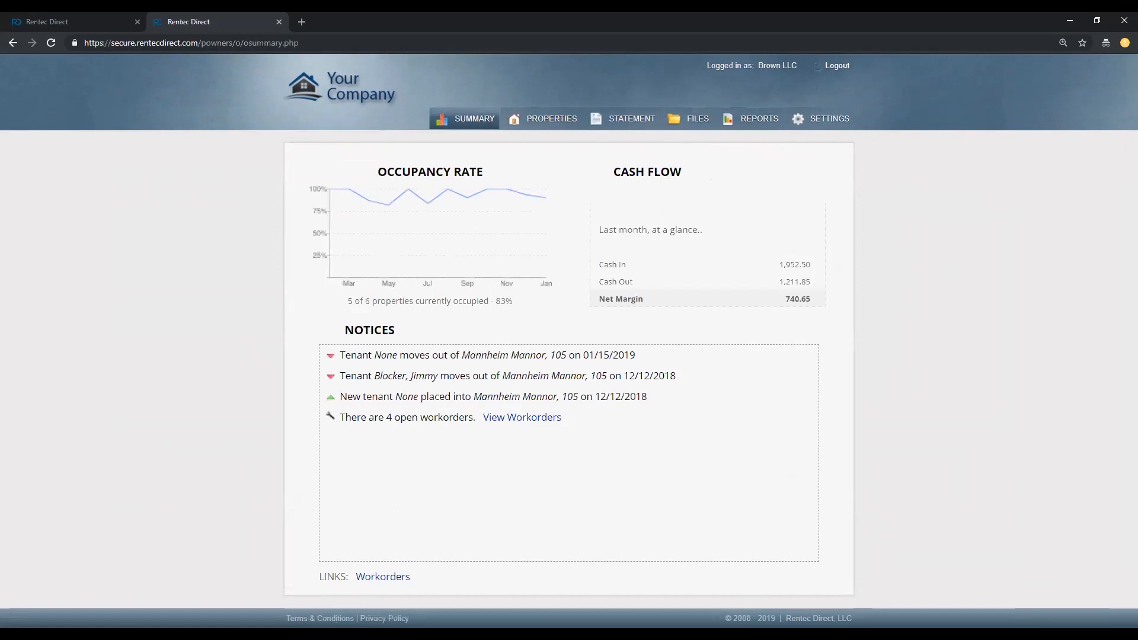
left_click(279, 22)
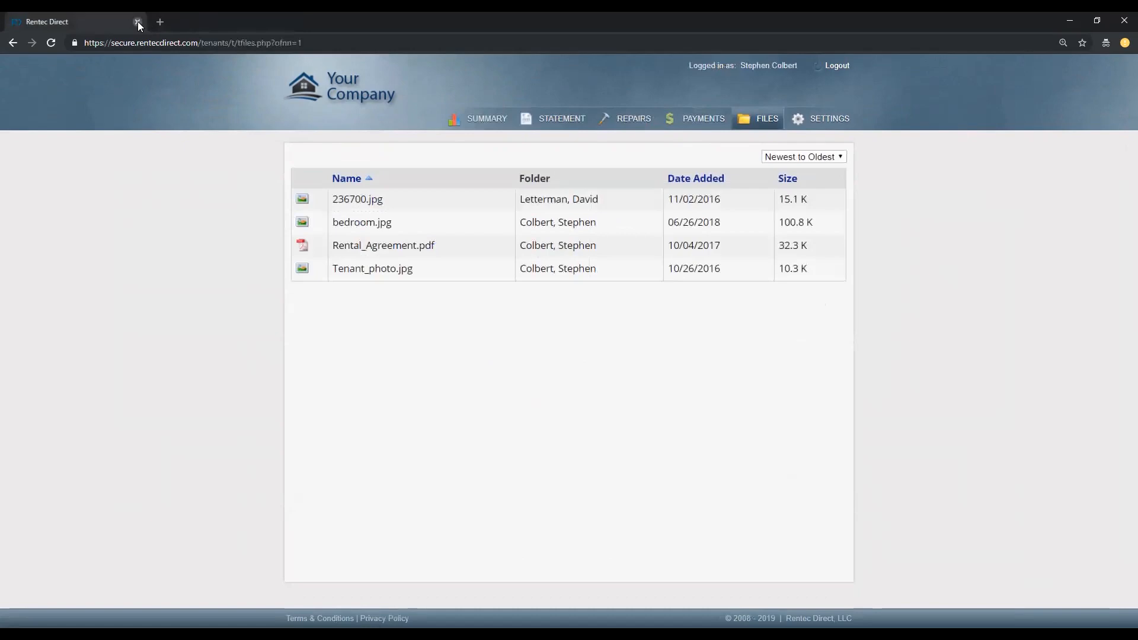
left_click(137, 22)
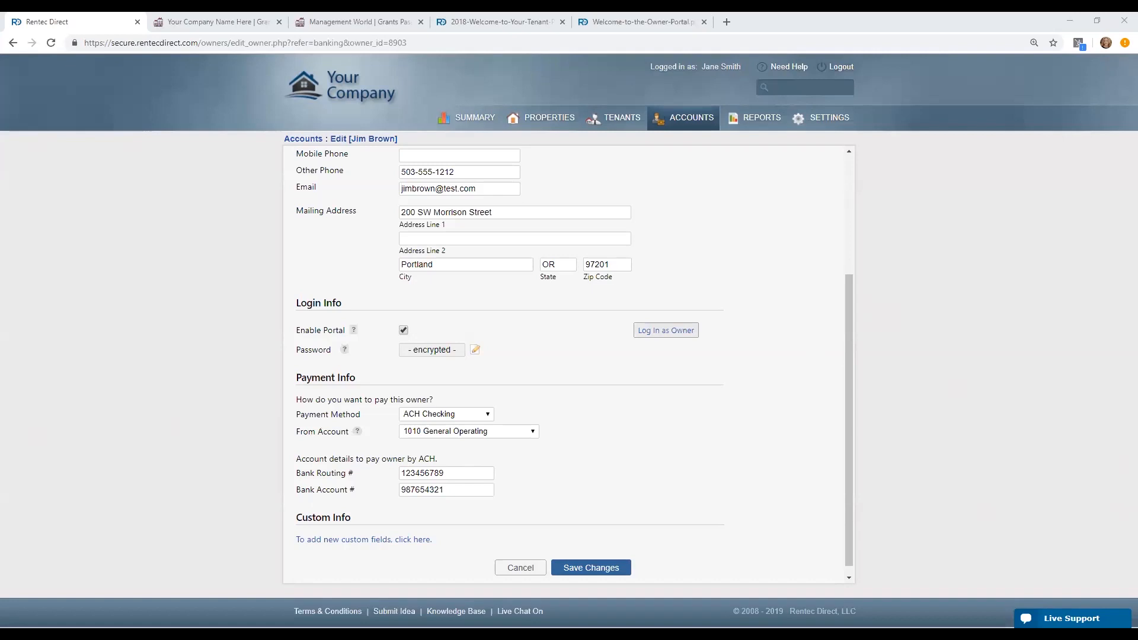
Open the form for adding a new bank account and examine its Online Payment Processing section
left_click(828, 119)
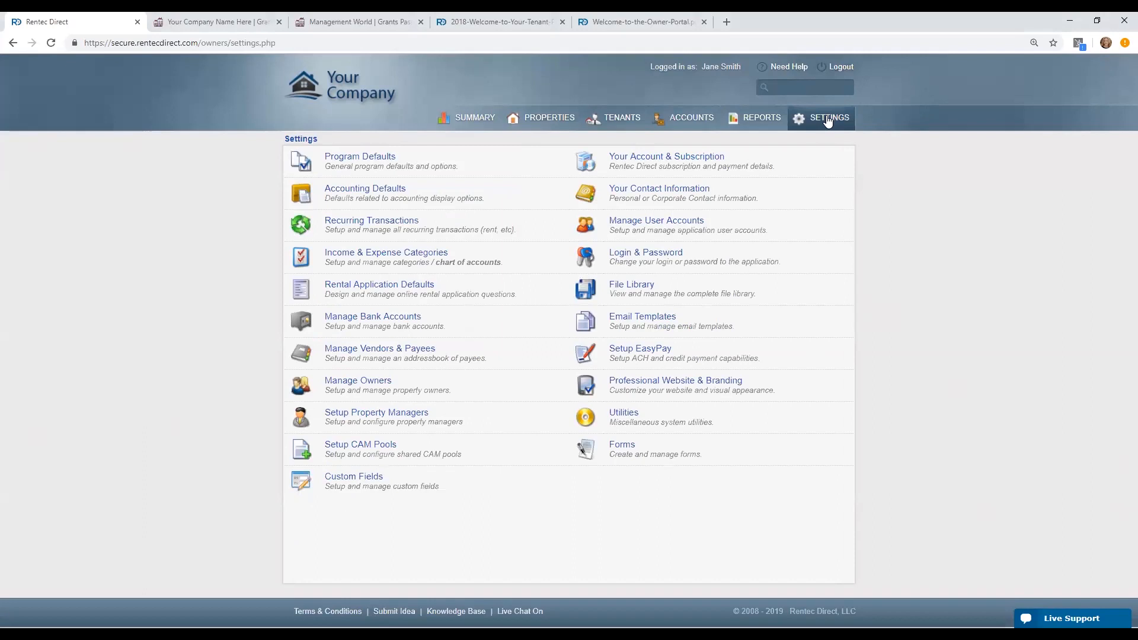
left_click(699, 117)
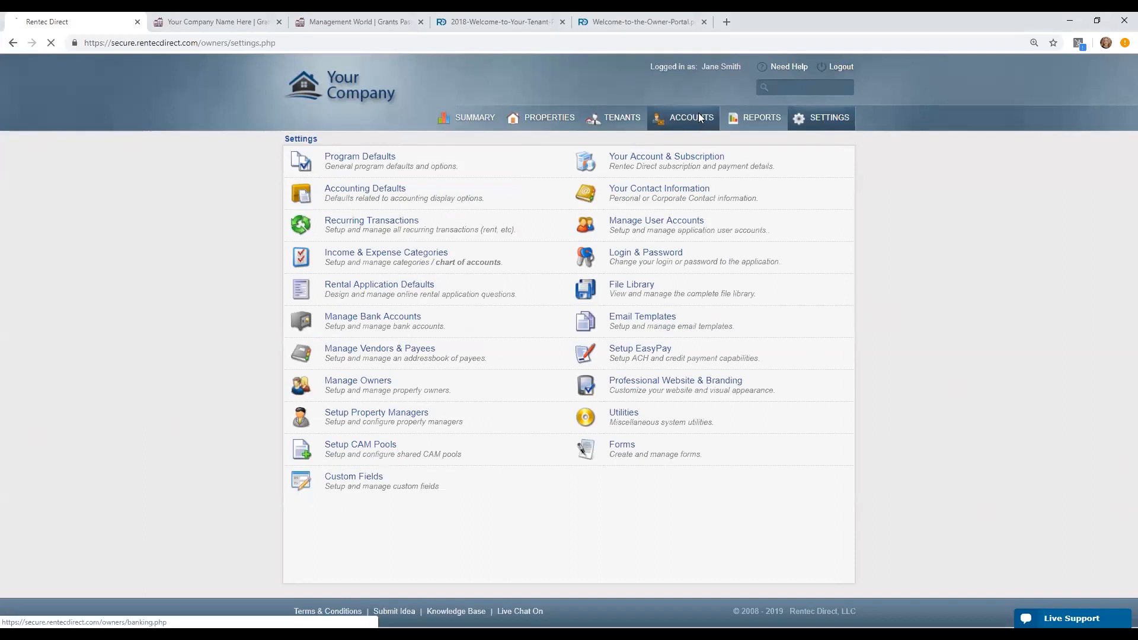
left_click(369, 212)
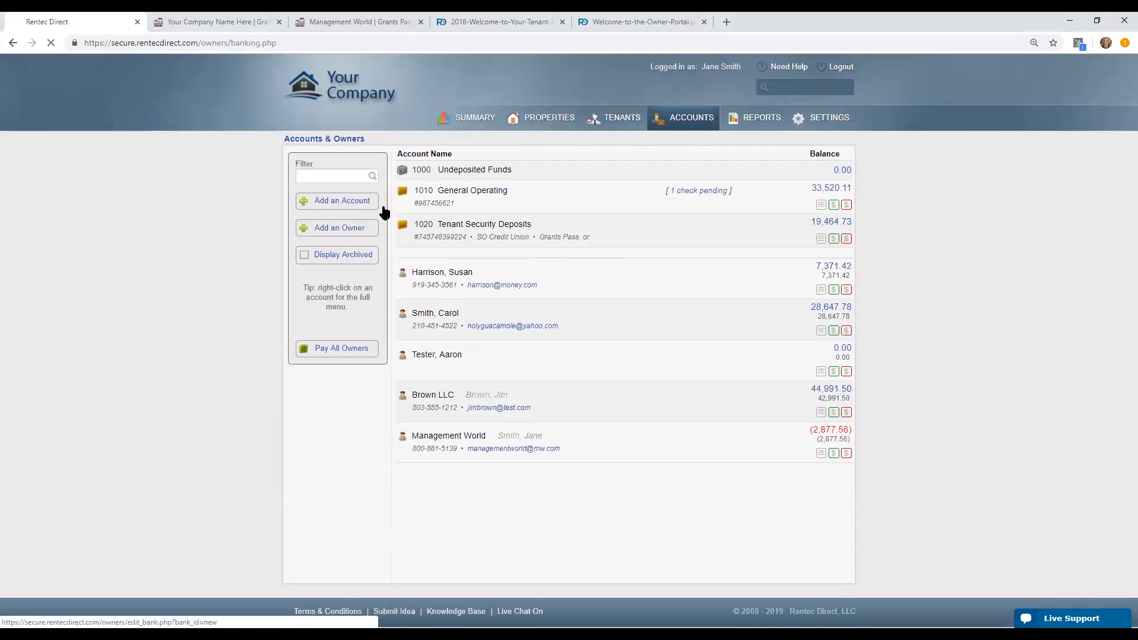
scroll(622, 325, "down", 5)
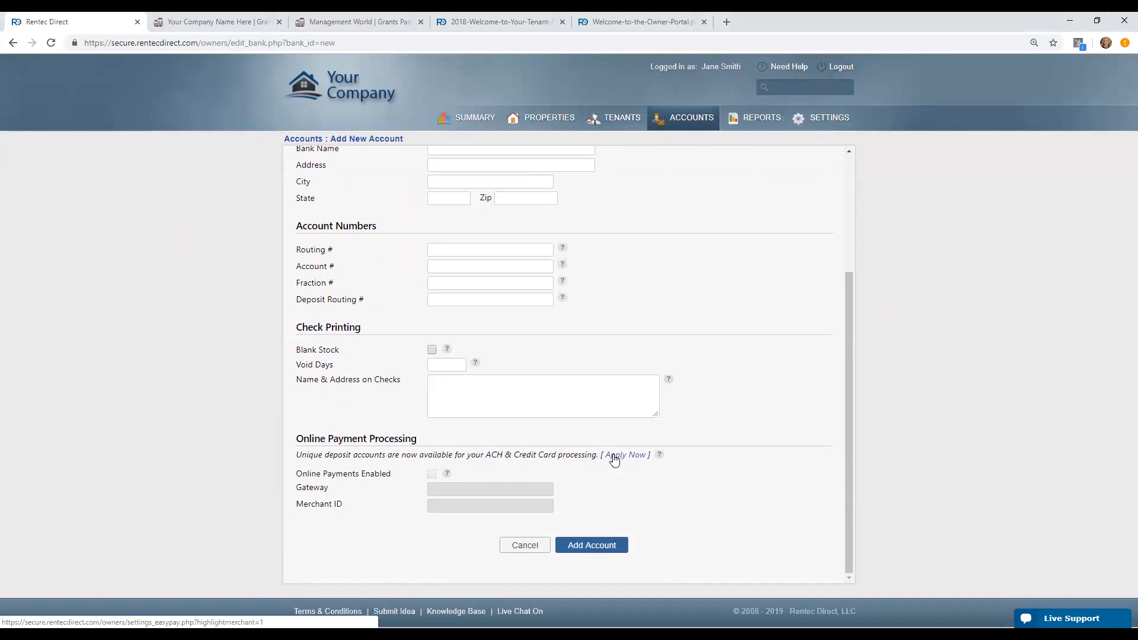
Review the EasyPay settings, including the Default Outgoing Account choices, Credit Card Options and ACH Options
left_click(831, 121)
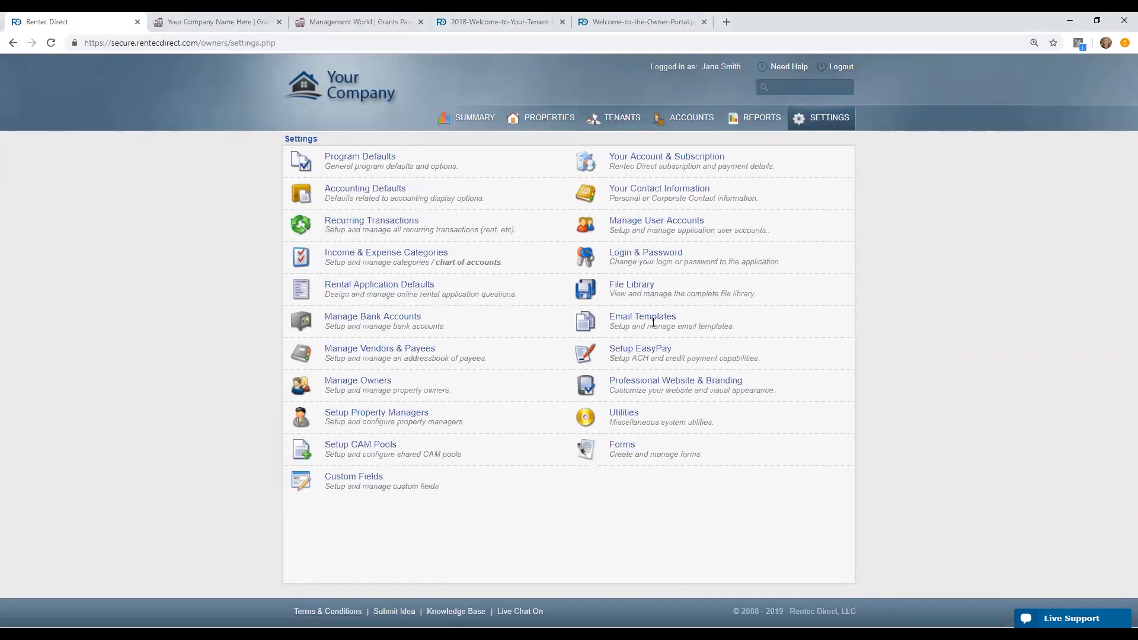
left_click(644, 353)
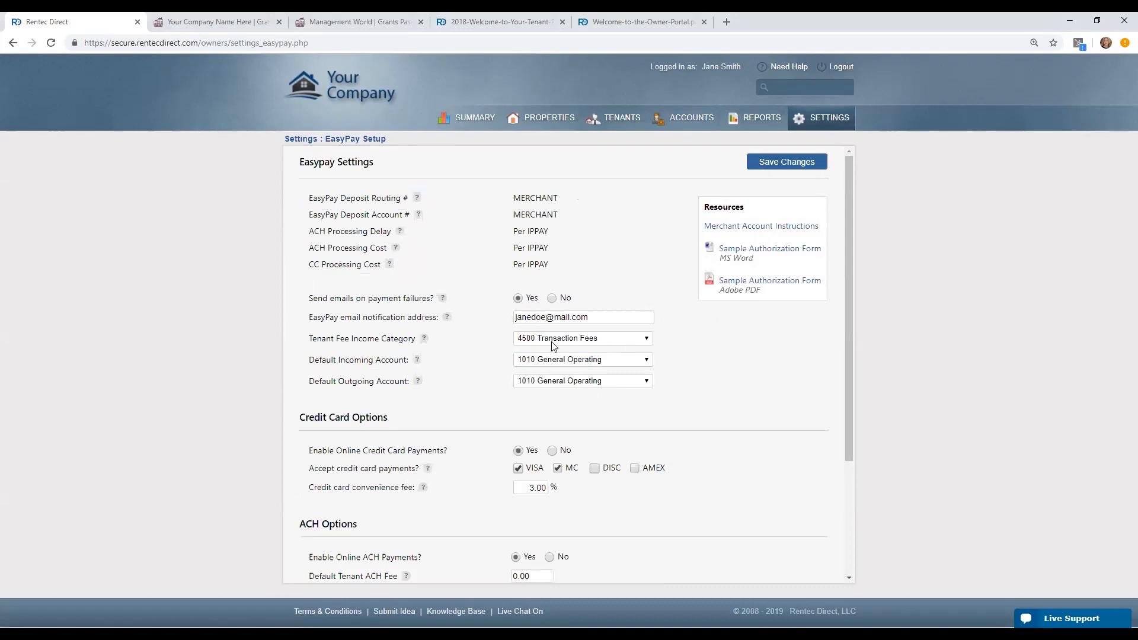
left_click(612, 382)
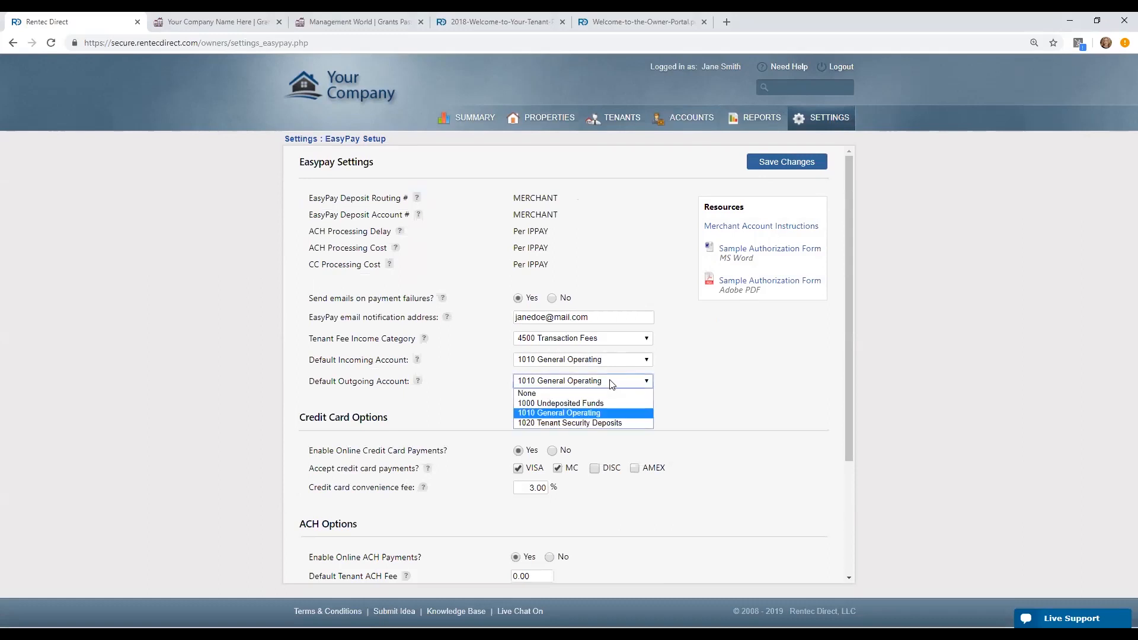
left_click(617, 382)
scroll(616, 382, "down", 1)
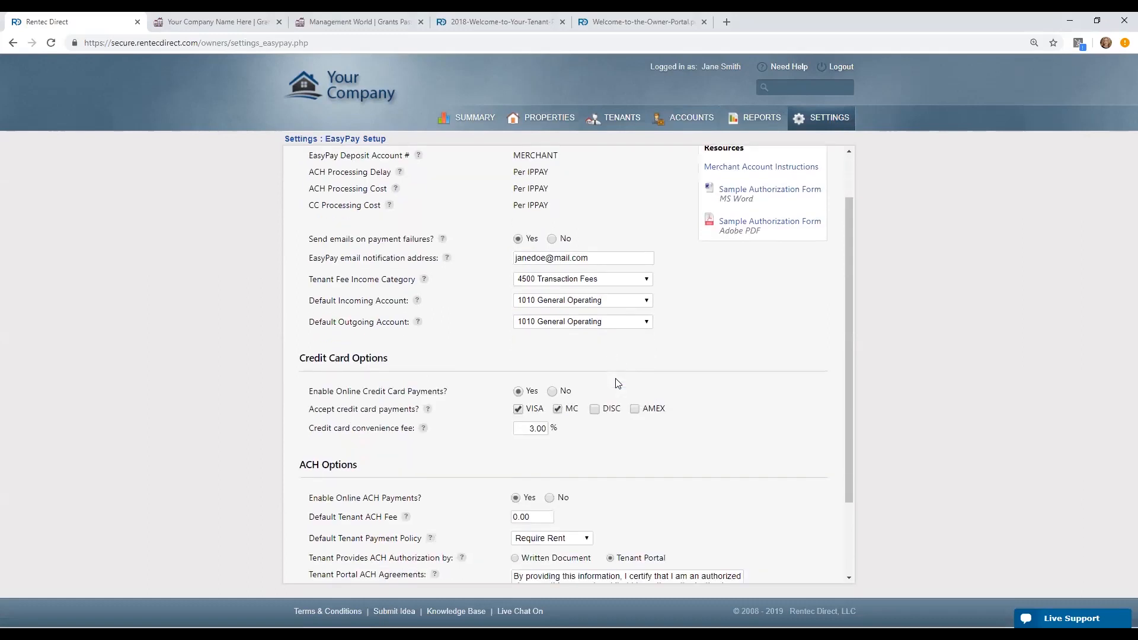
scroll(739, 486, "down", 2)
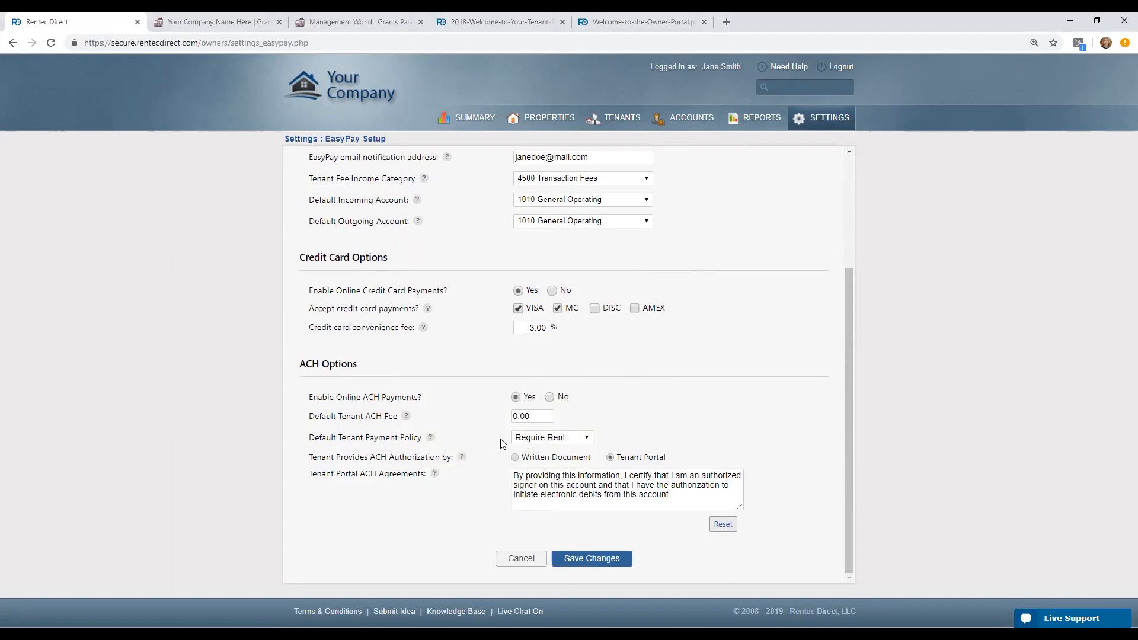
Filter the tenants by "wonder" and open the Lakeside tenant's online payment settings
left_click(630, 122)
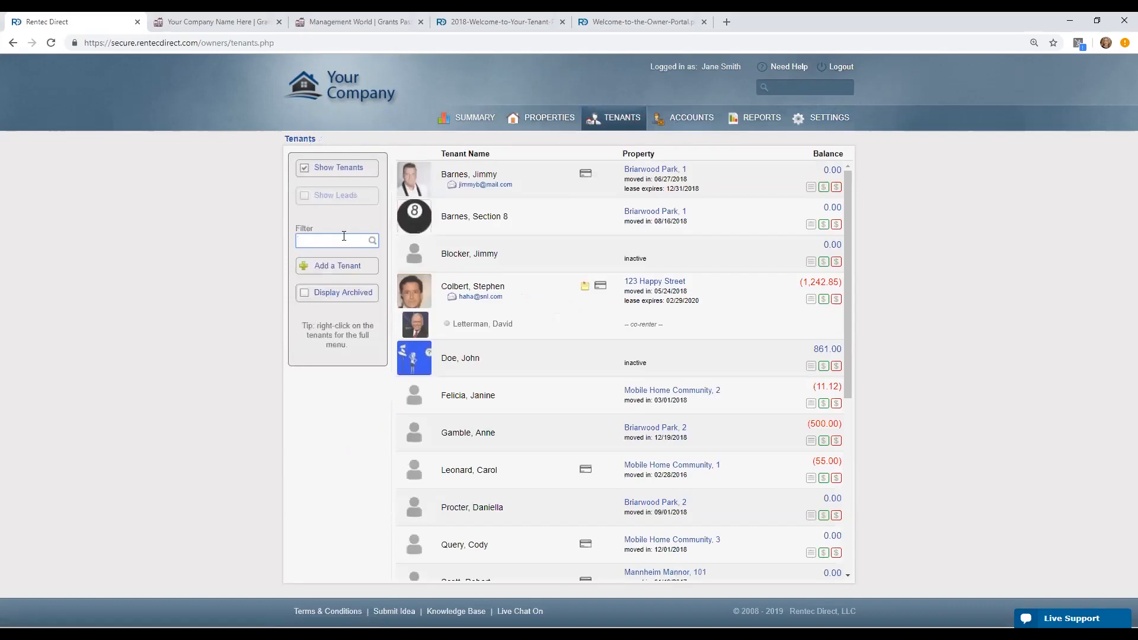
type("wonder")
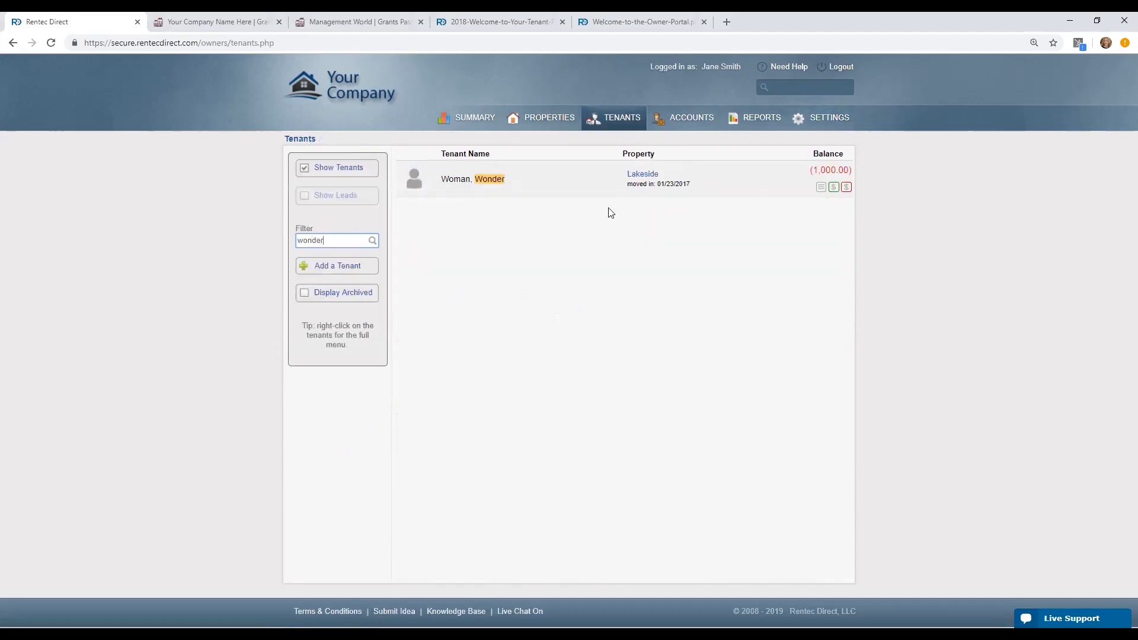
left_click(818, 190)
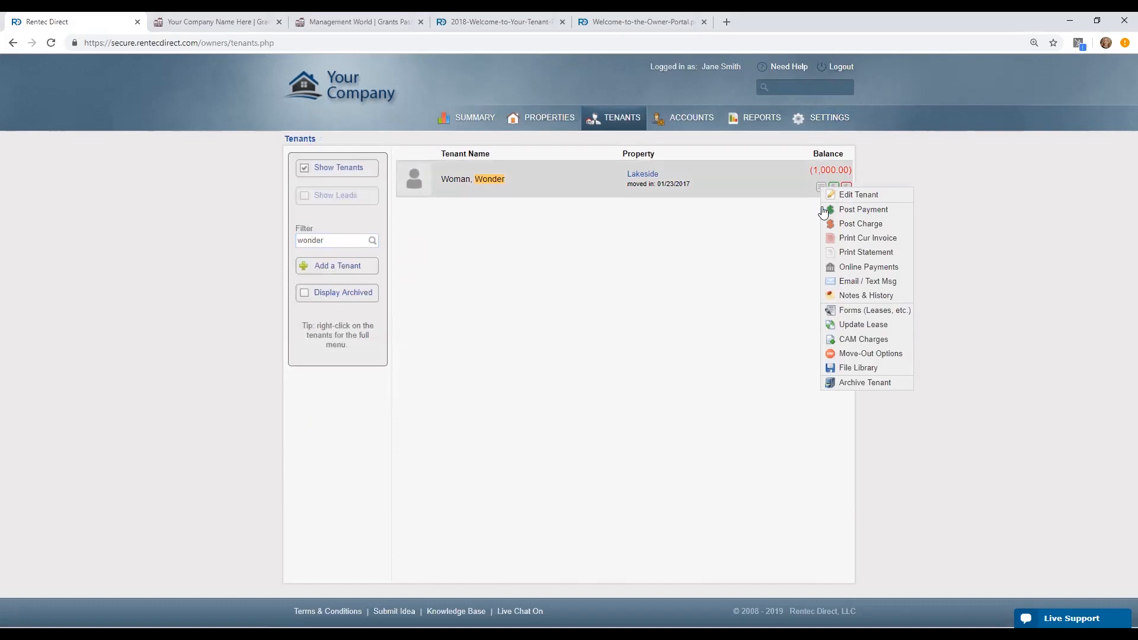
left_click(836, 265)
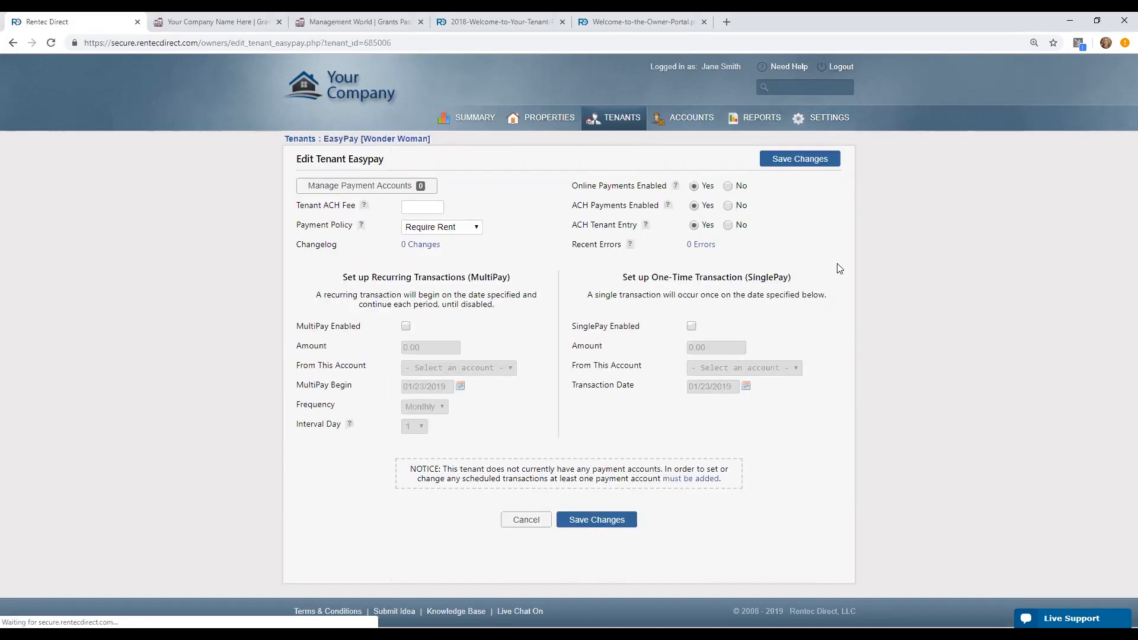